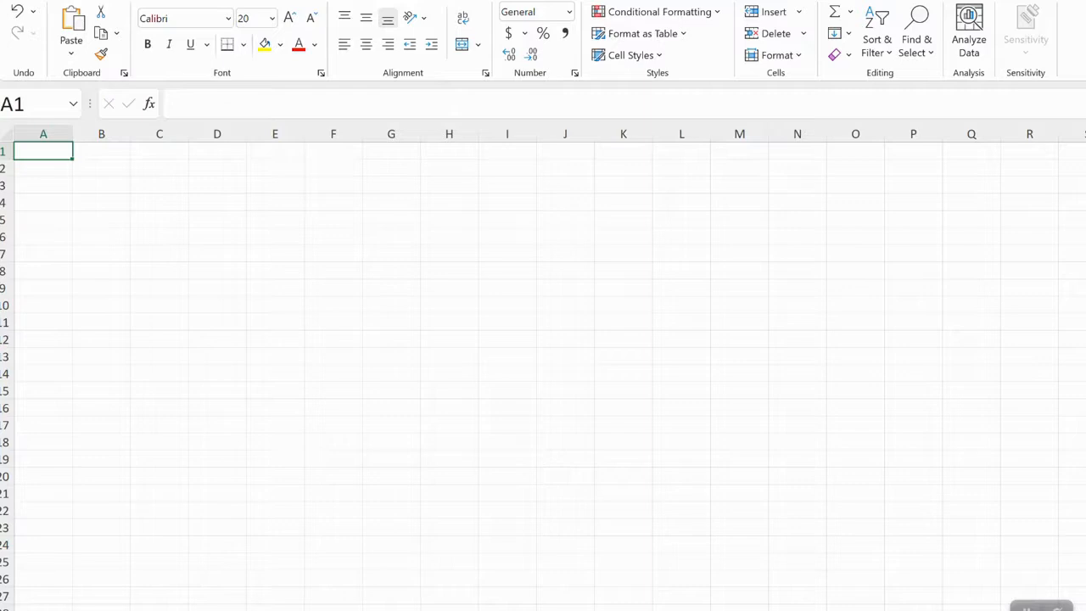
Step: Enter the title "Take Home Pay Calculator" in A1 and the label "Gross Salary" in A3
type("Take Home Pay Calculator")
key("Return")
key("Return")
type("Gross Salary")
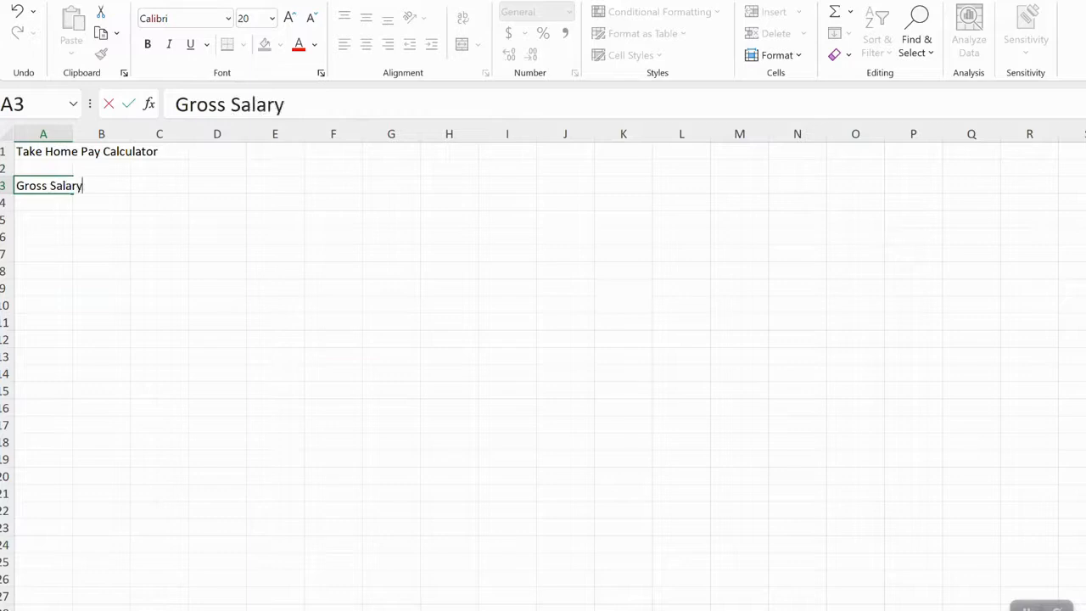
key("Tab")
key("Tab")
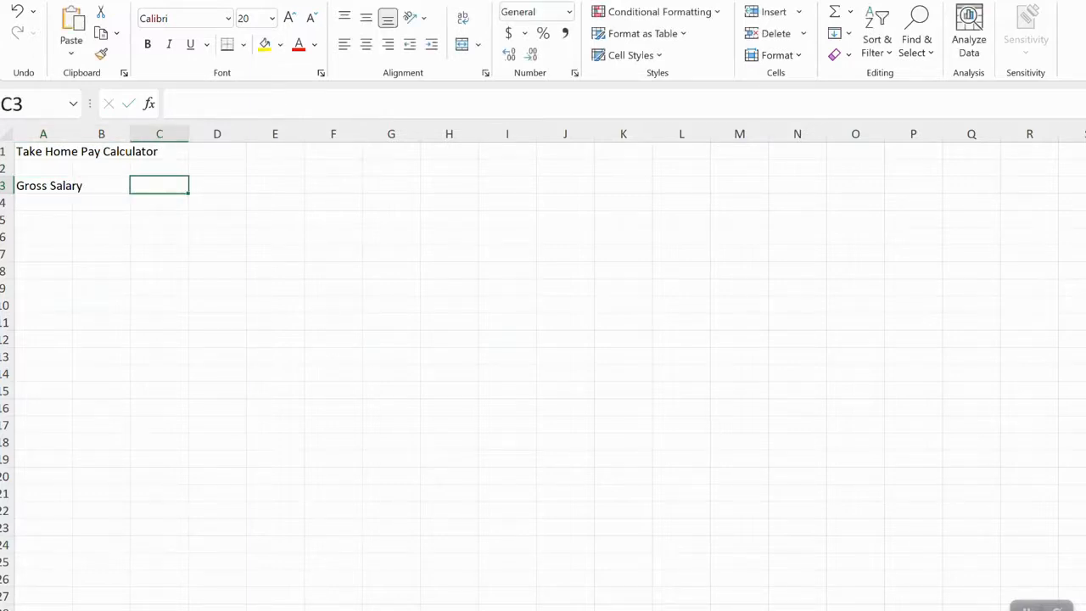
Step: Fit column A's width to its contents and fill the gross salary input cell C3 with light green
double_click(73, 134)
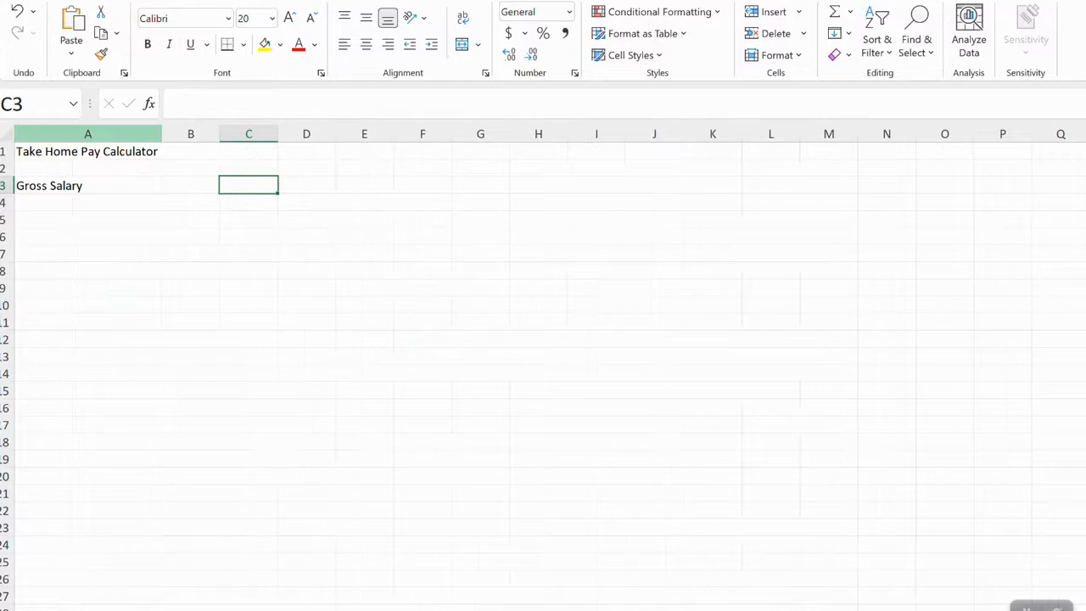
left_click(279, 44)
left_click(421, 124)
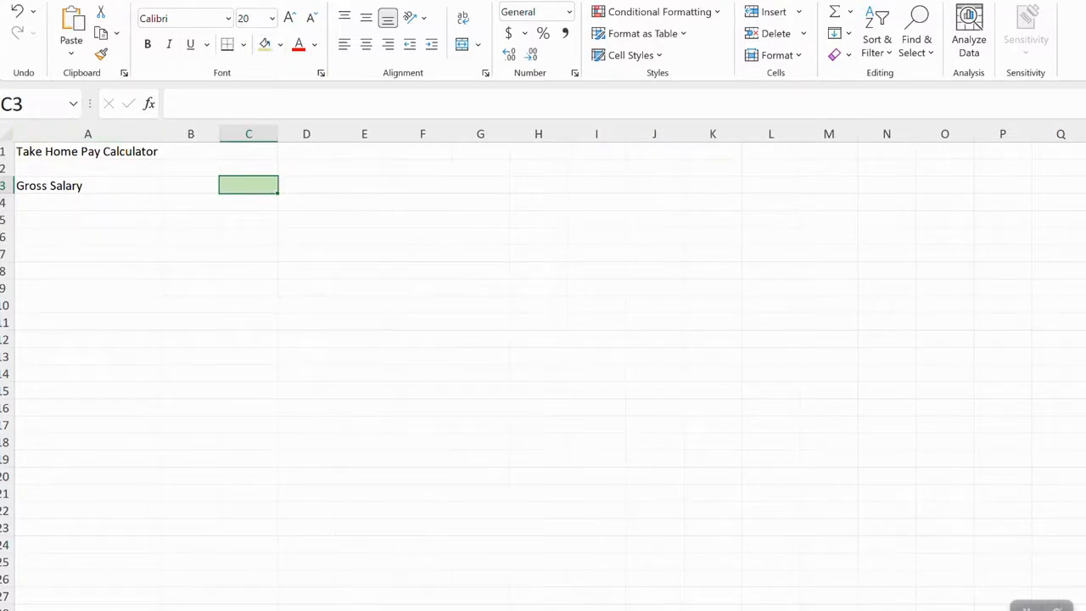
Step: Enter the section heading "Deductions:" in A5
left_click(88, 220)
type("De")
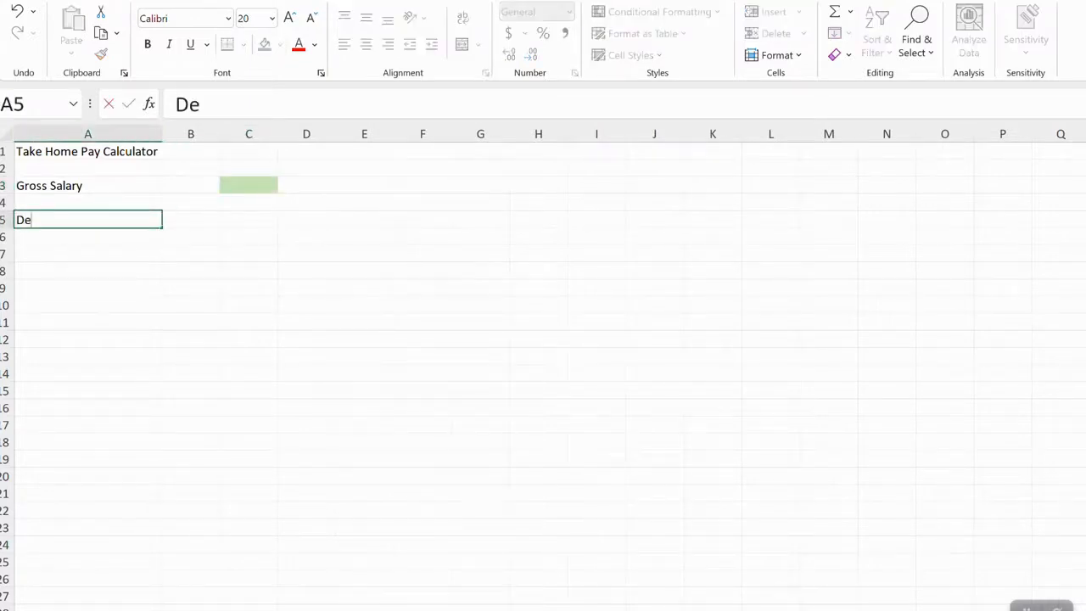
type("duction s:")
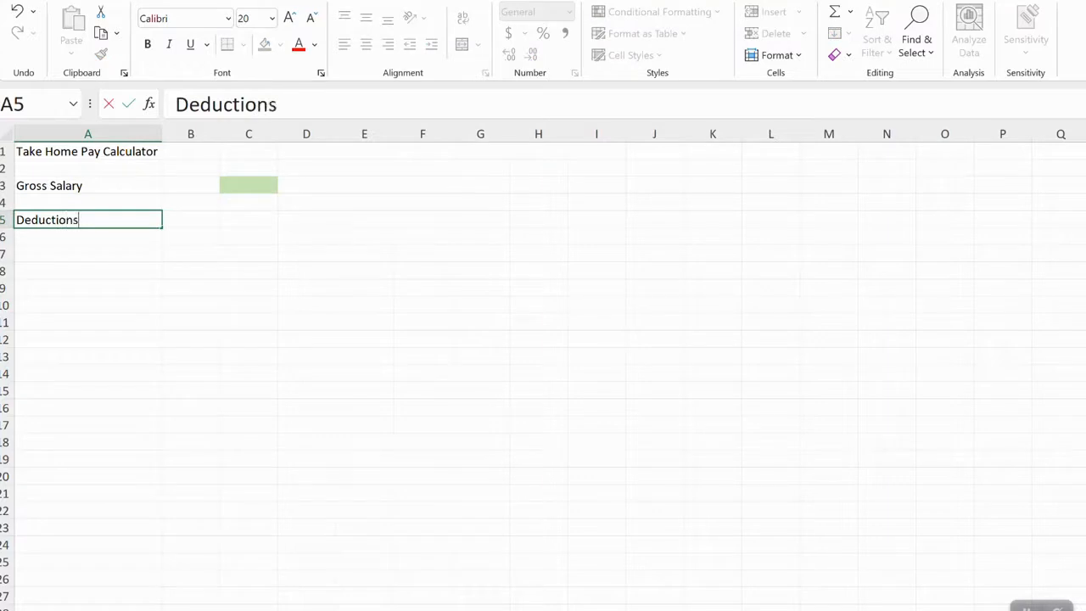
key("Return")
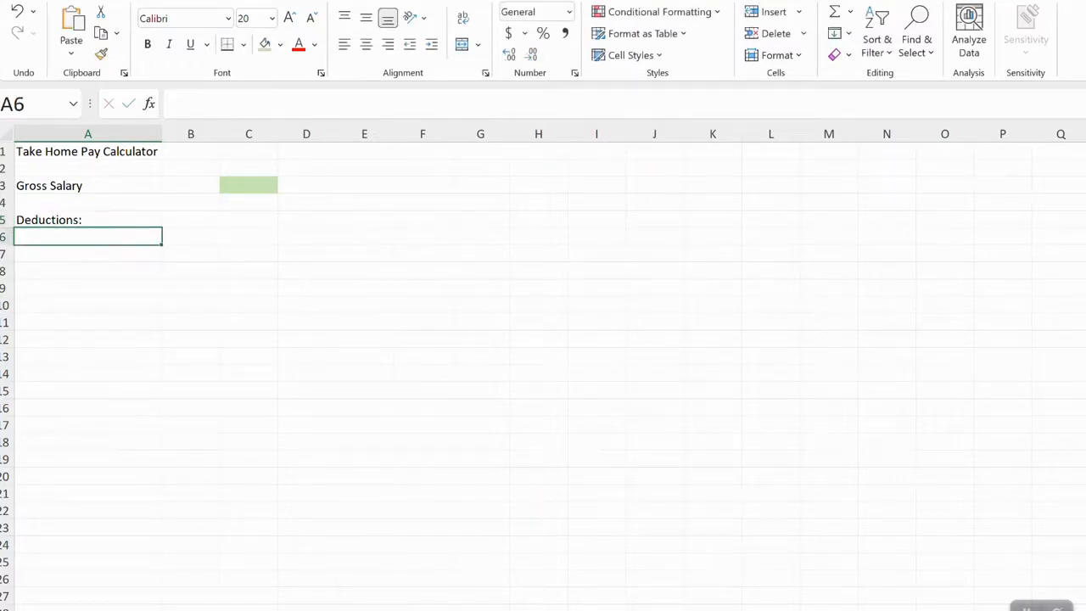
Step: List "Health Insurance Premiums", "Retirement Contributions" and "Flex Spending Amounts" in A6 to A8 under the Deductions heading
type("Health Isn")
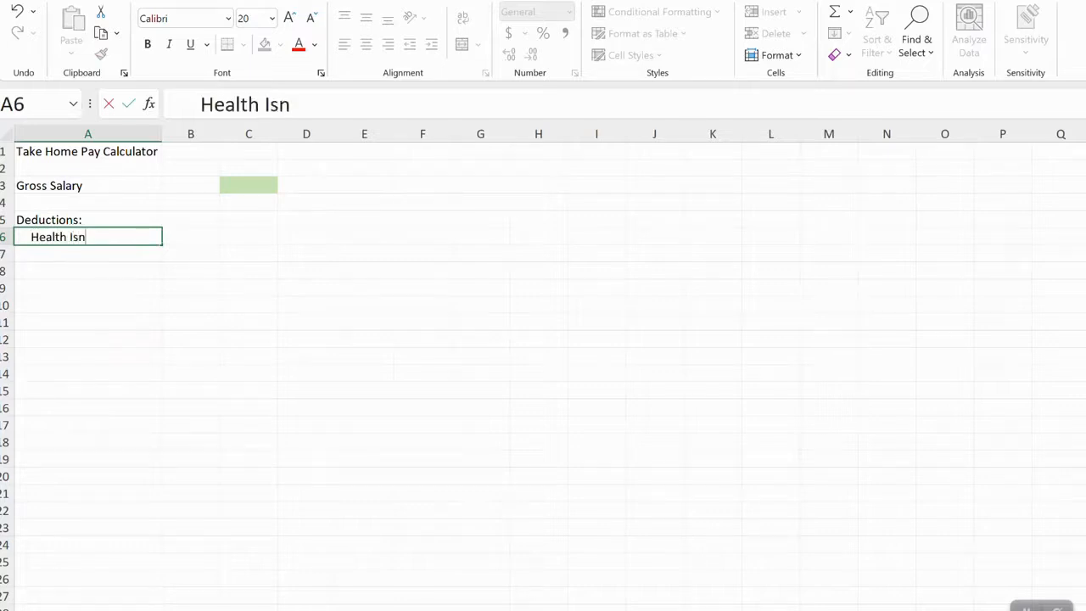
key("BackSpace")
key("BackSpace")
type("nsurance Premiums")
key("Return")
type("Retirement Contributions")
key("Return")
type("Flex Spedn")
key("BackSpace")
key("BackSpace")
type("nding A")
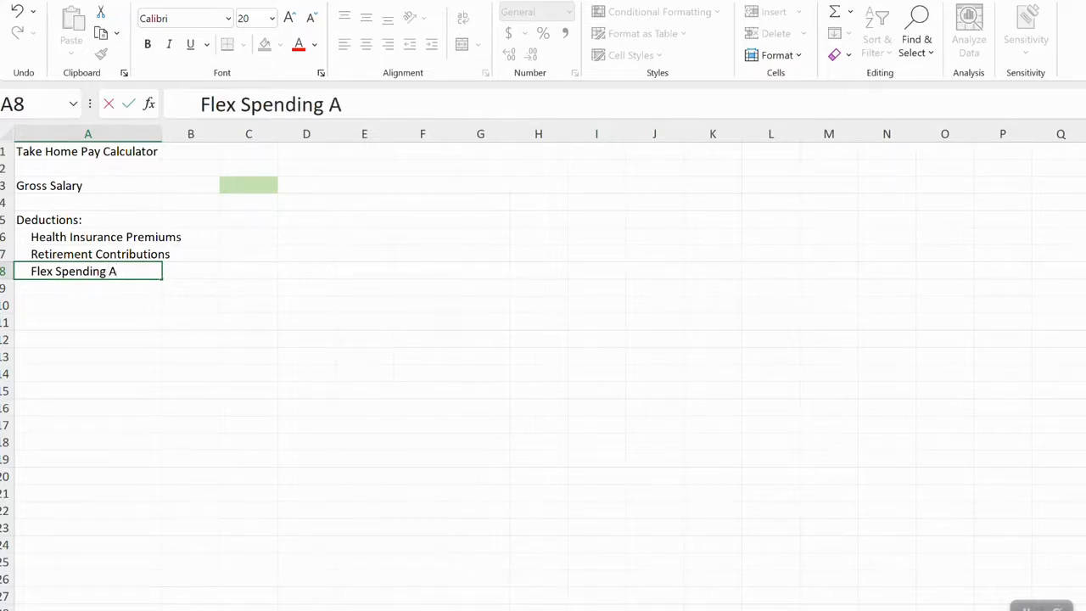
type("mounts")
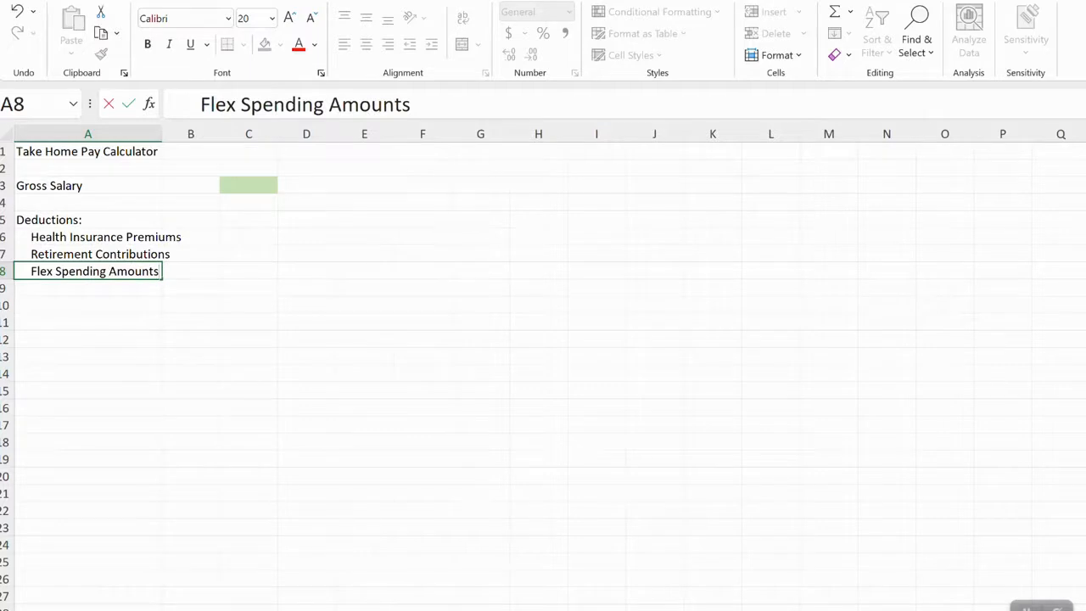
Step: Enter a gross salary of 75000 in C3
left_click(248, 185)
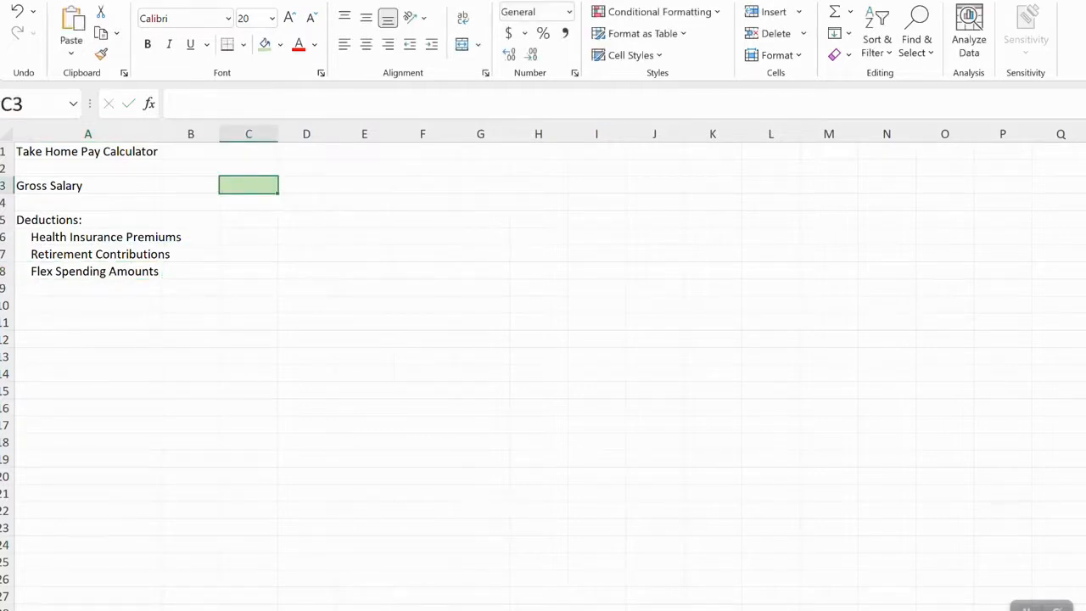
type("75000")
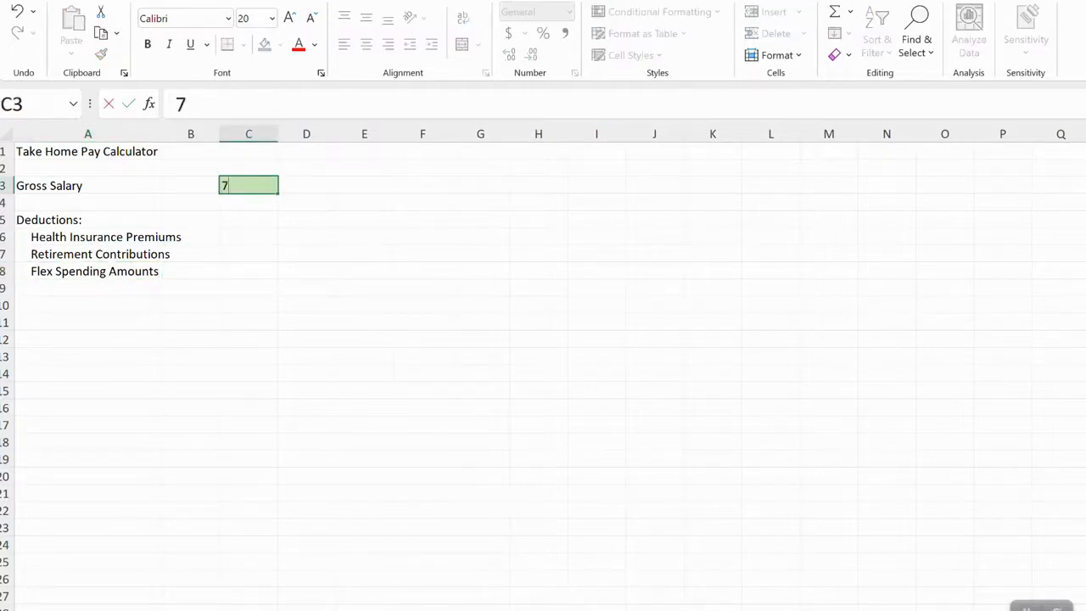
type("0")
key("BackSpace")
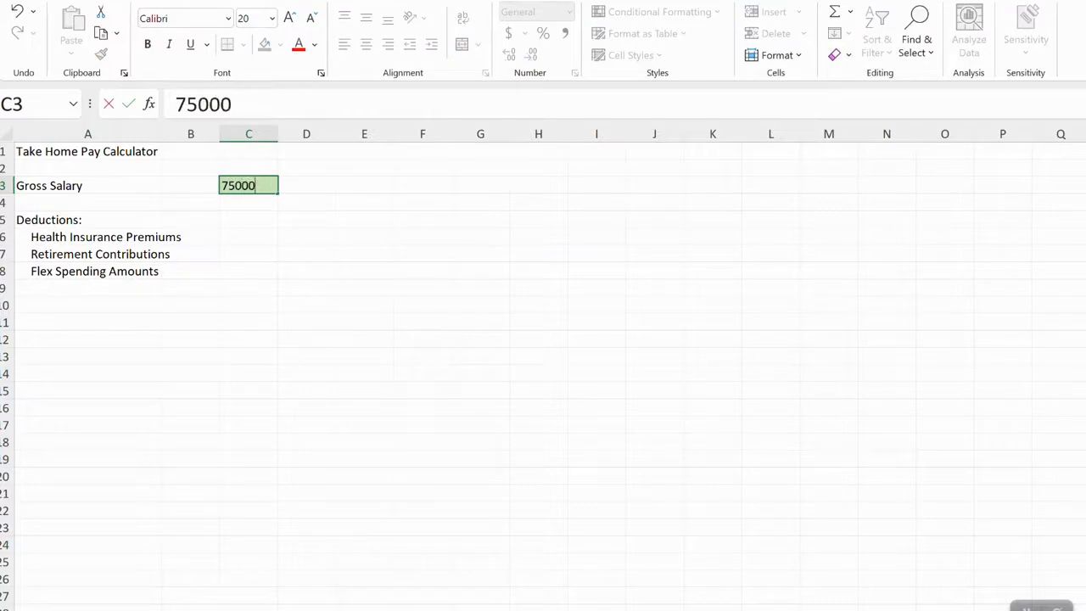
key("Return")
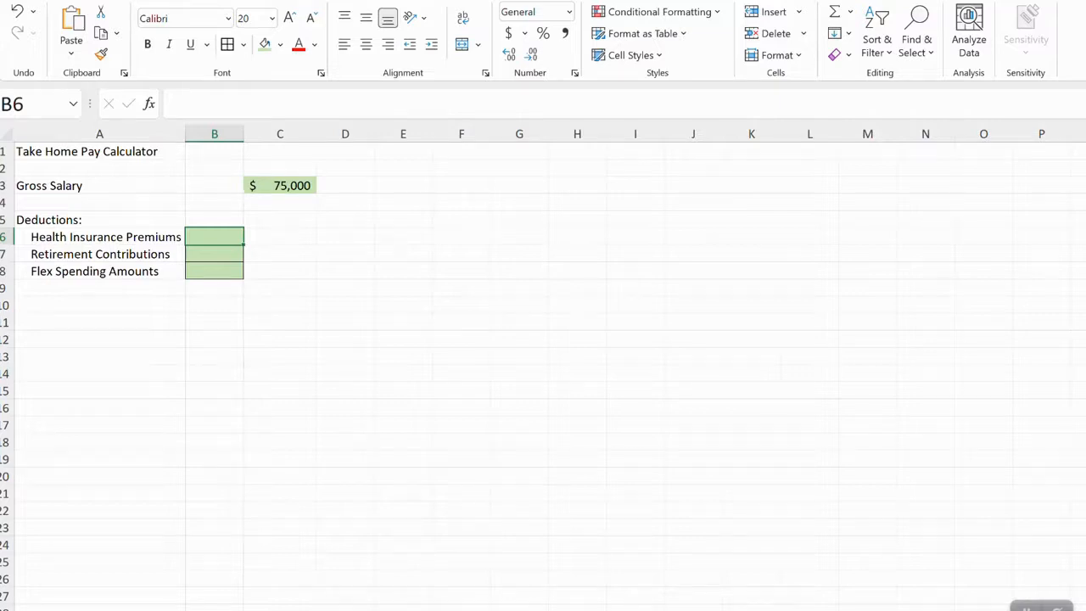
Step: Enter the deductions as negative amounts: =-2400 for health insurance, =-4000 for retirement and =-1200 for flex spending in B6 to B8
type("=-2400")
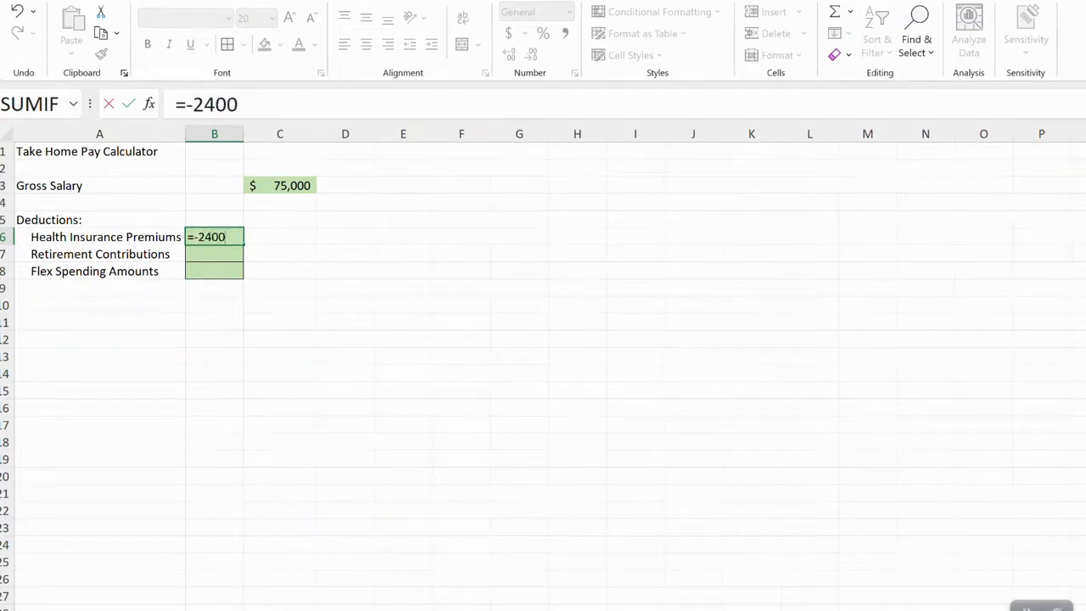
key("Return")
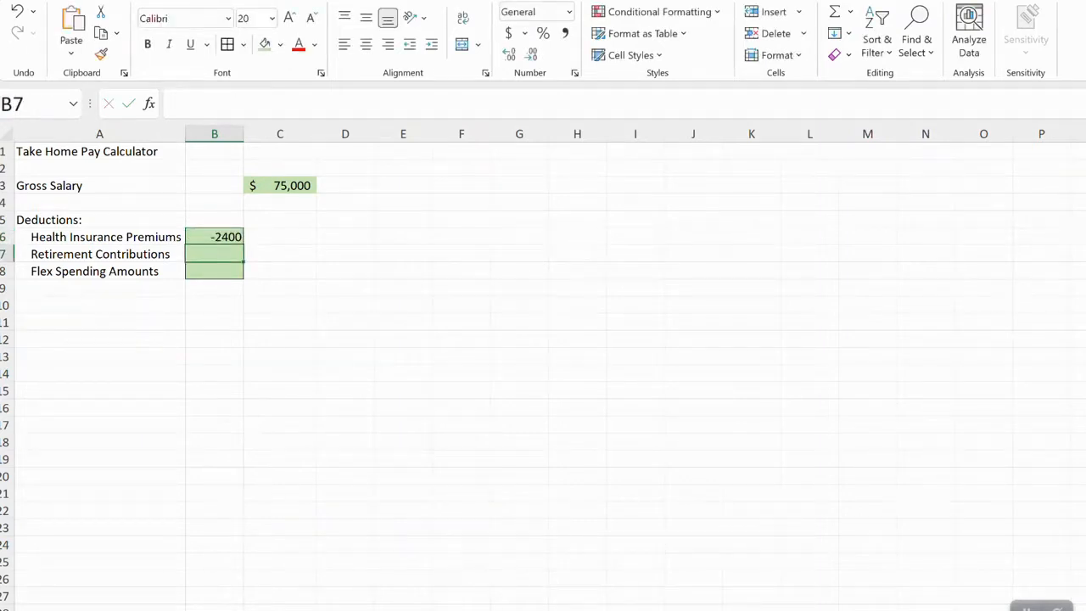
type("=-")
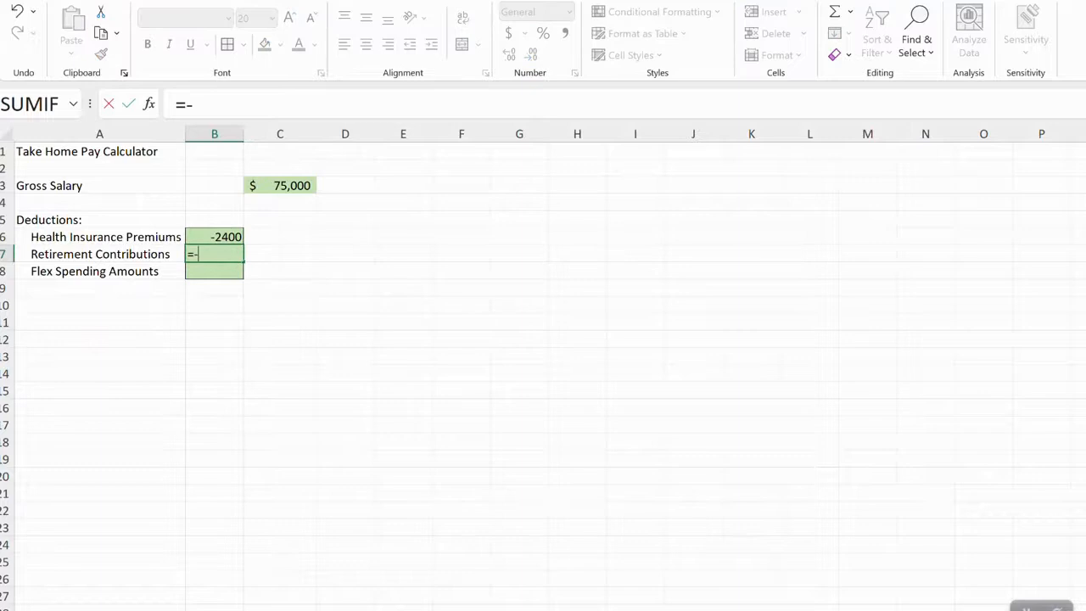
type("4000")
key("Return")
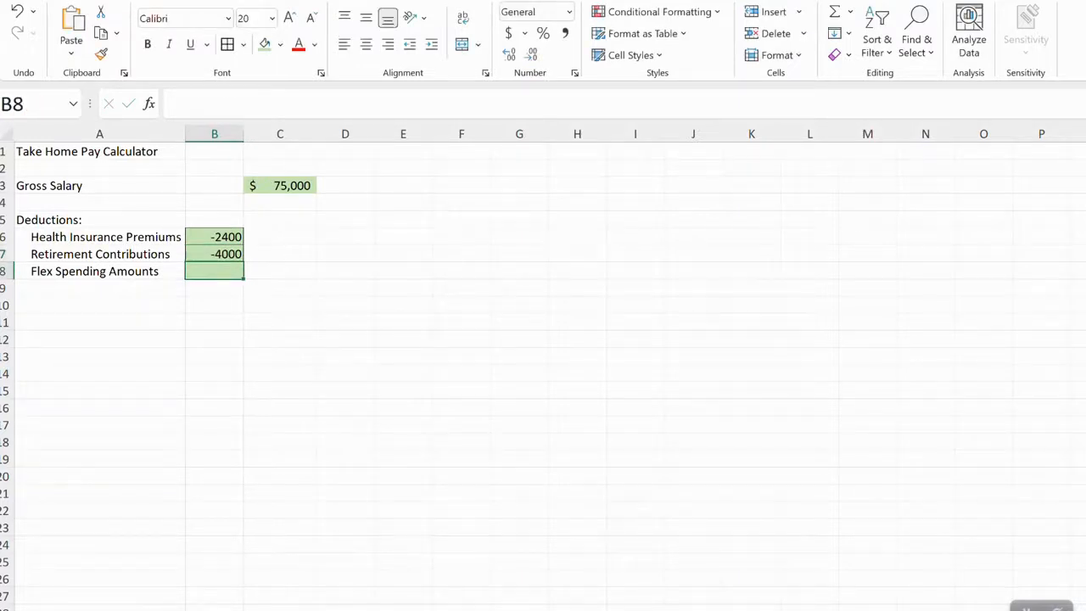
type("=-1200")
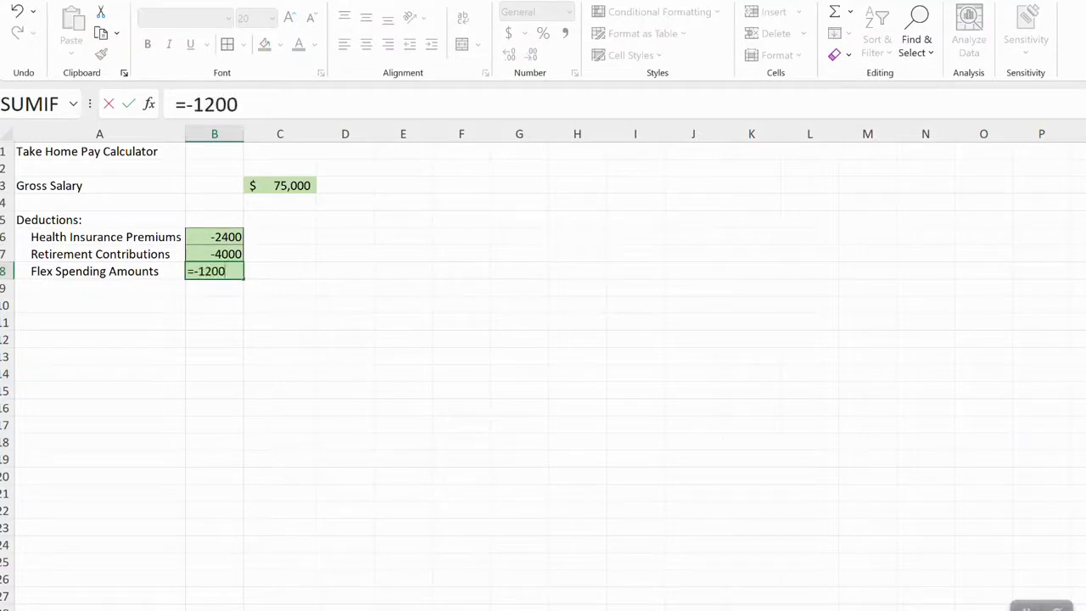
key("Return")
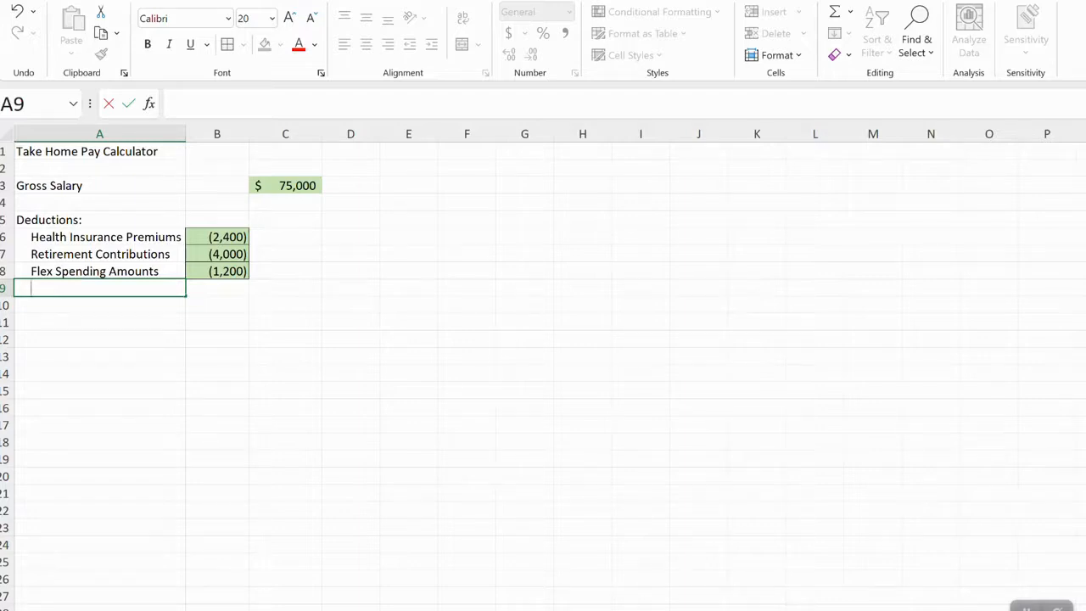
Step: Add the label "Social Security Tax" in A9 below the flex spending row
type("Socia")
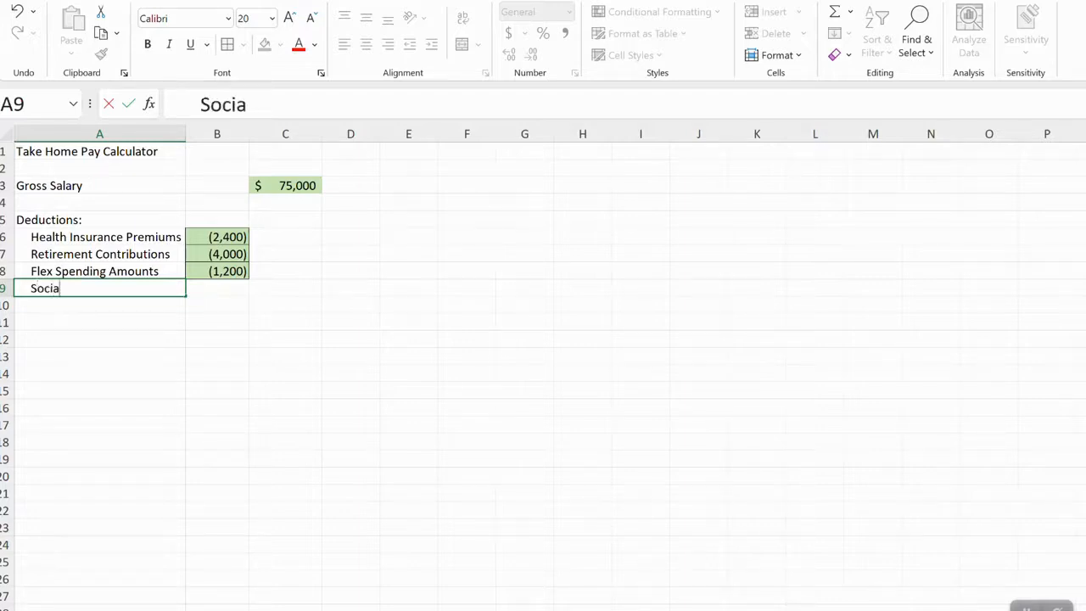
type("l Security Tax")
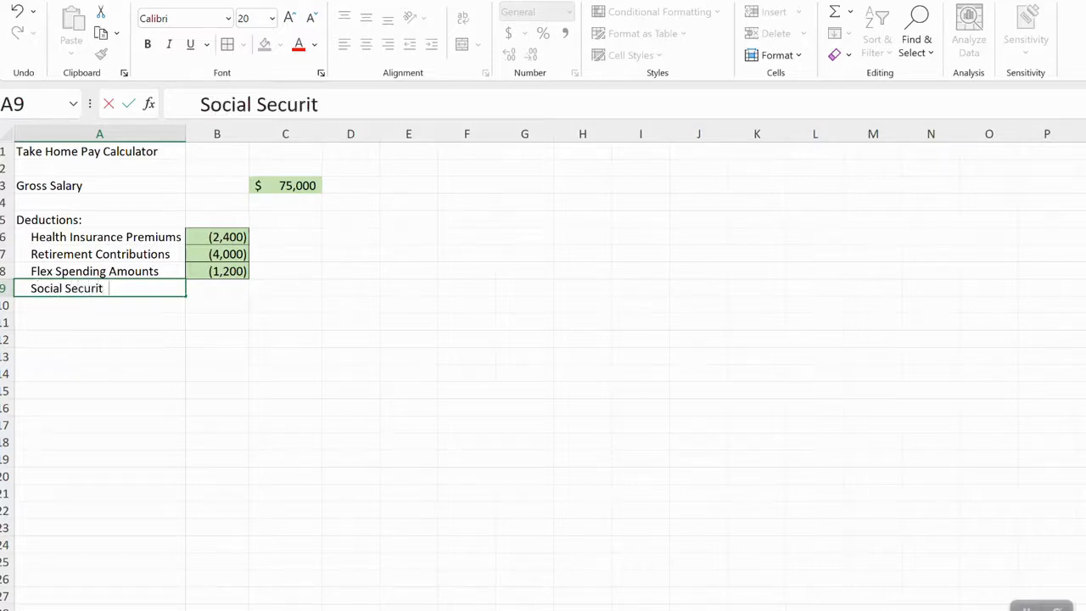
key("Tab")
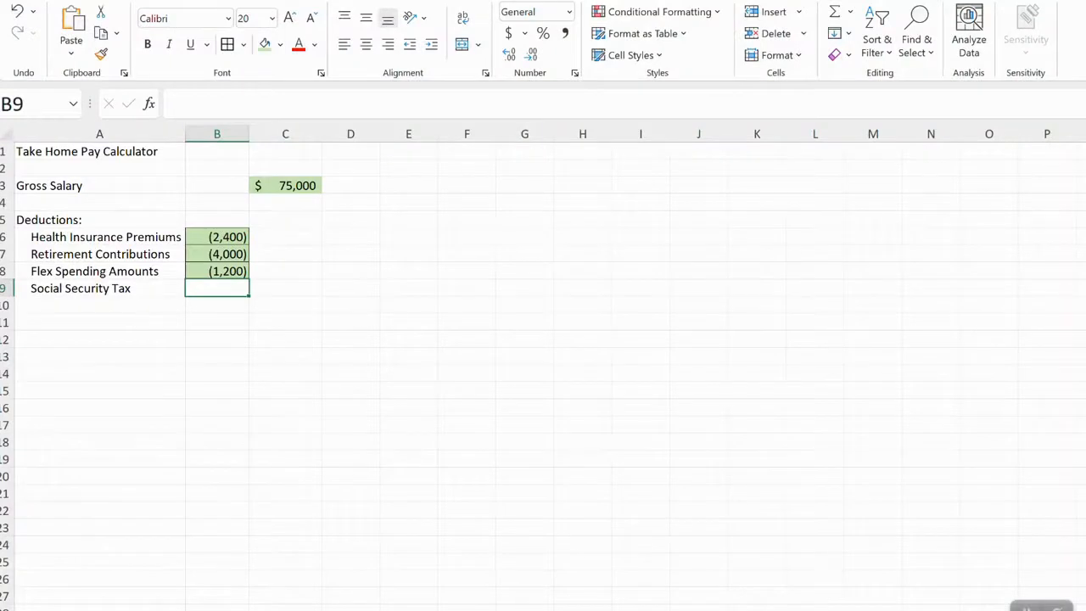
Step: Add a "Rate" heading in E2 and enter 6.2% in E9 for the Social Security Tax row
left_click(408, 167)
type("Rate")
key("Return")
key("Return")
key("Down")
key("Down")
key("Down")
key("Down")
key("Down")
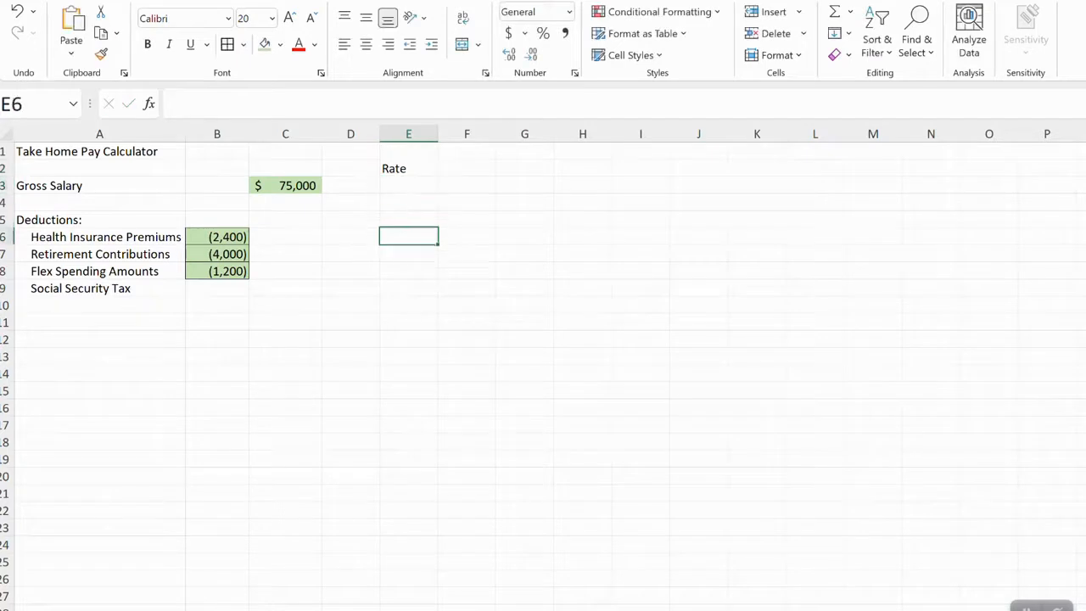
type("6.2")
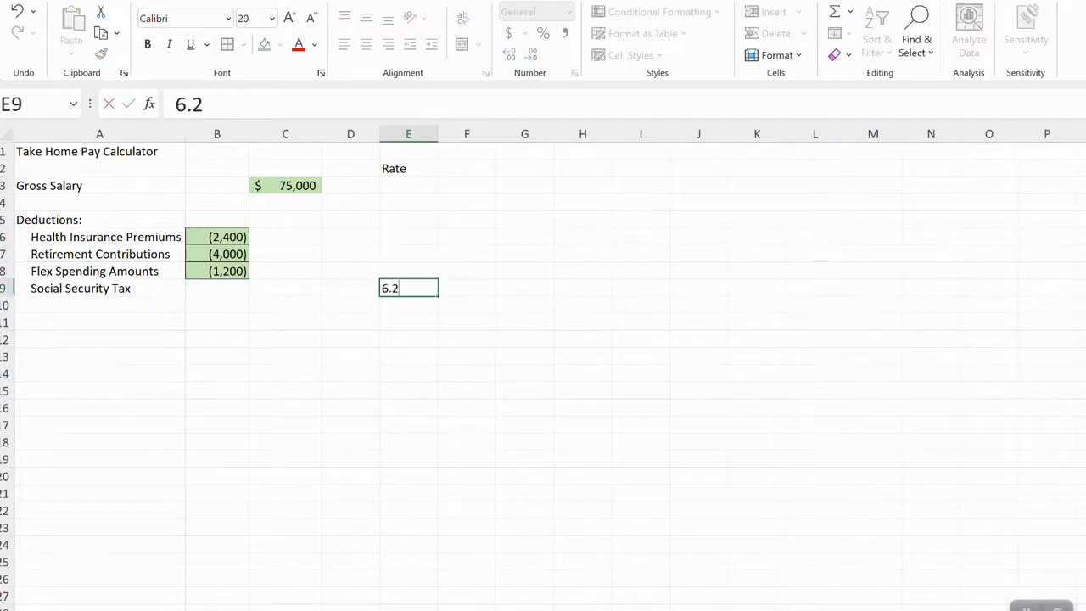
type("%")
key("Return")
Step: Add a "Rules" heading in F2 beside the Rate heading
left_click(466, 168)
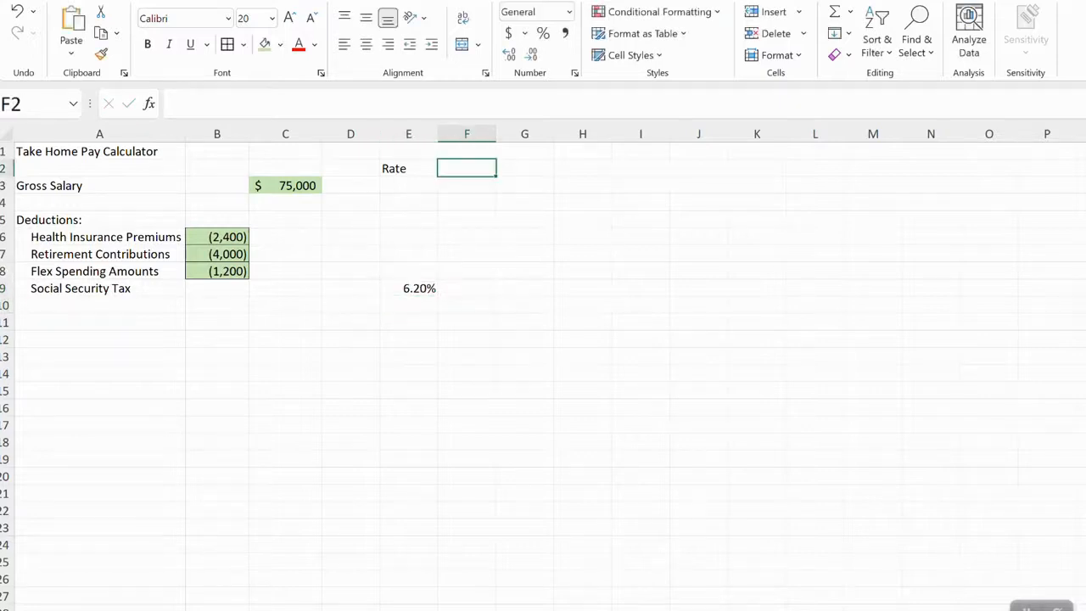
type("Rules")
key("Return")
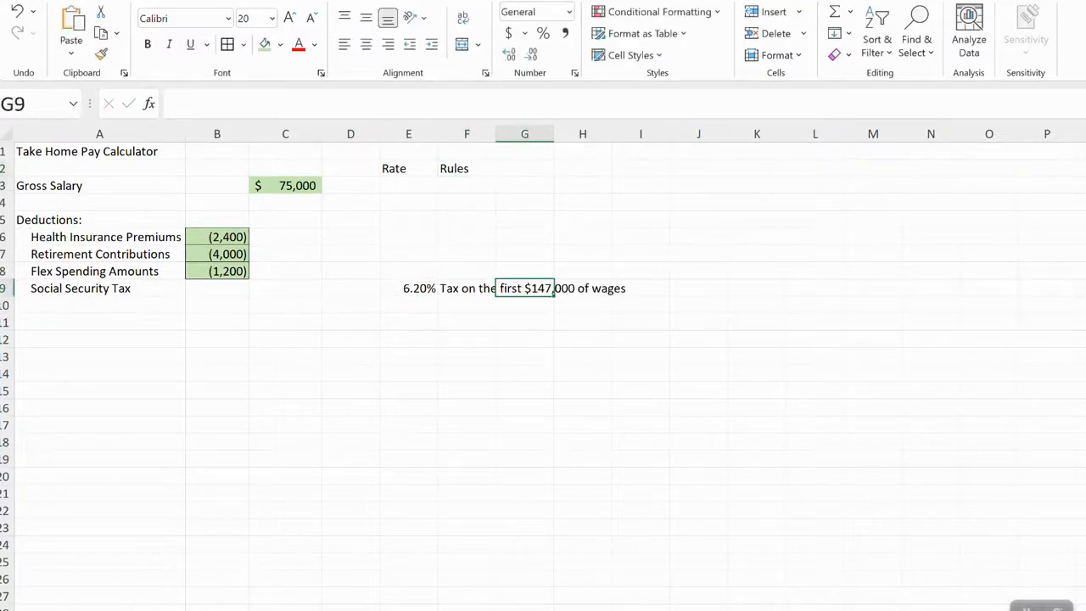
left_click(217, 288)
type("=")
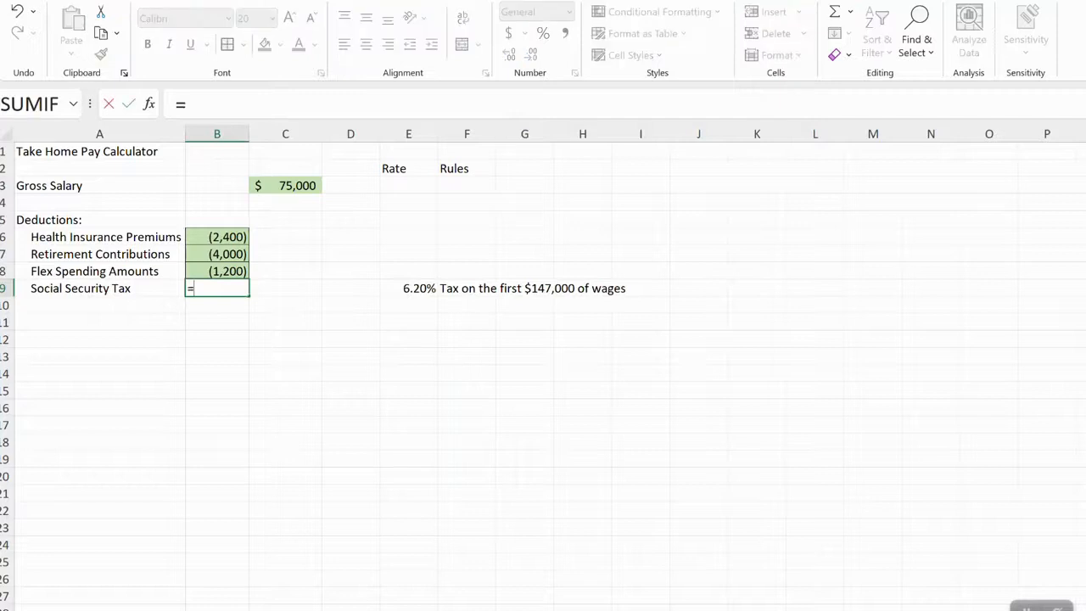
type("if")
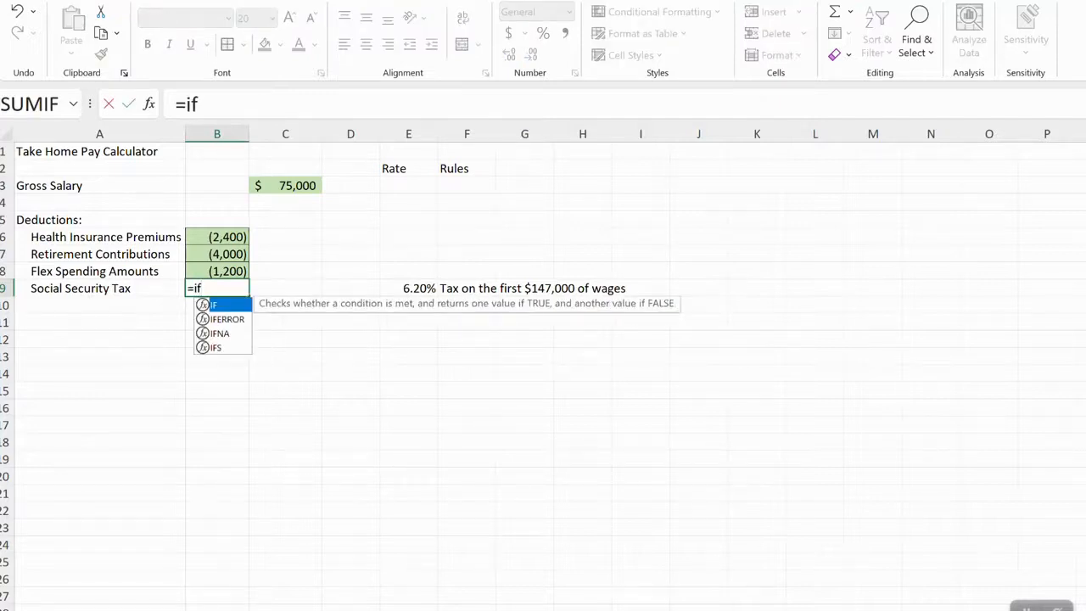
type("(")
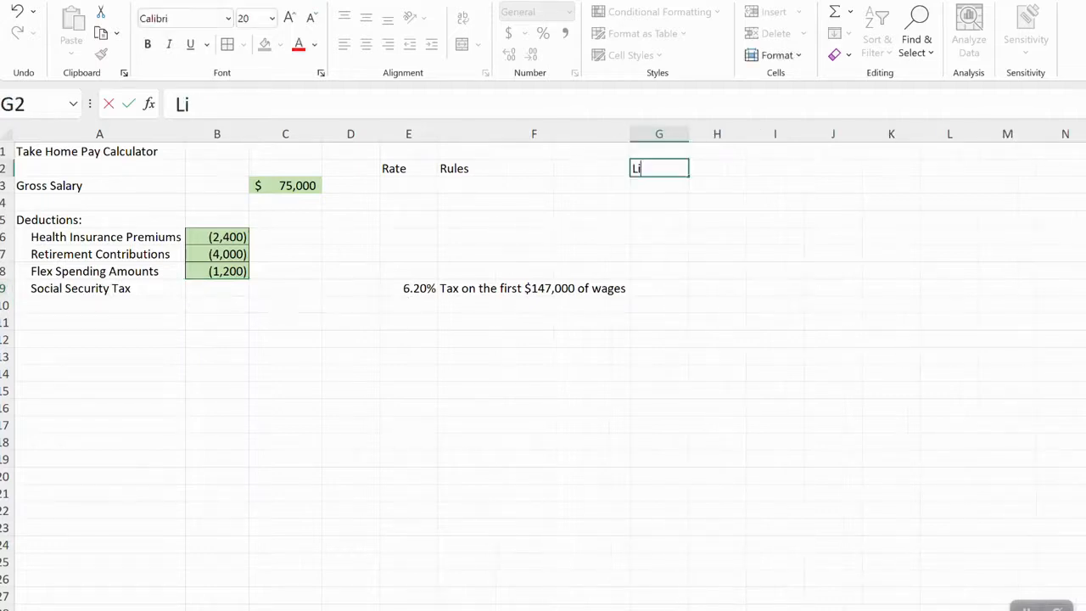
Step: Add a "Limit" heading in G2, enter 147000 in G9 for Social Security Tax, and fill that cell light green
type("mit")
left_click(659, 289)
type("147000")
key("Return")
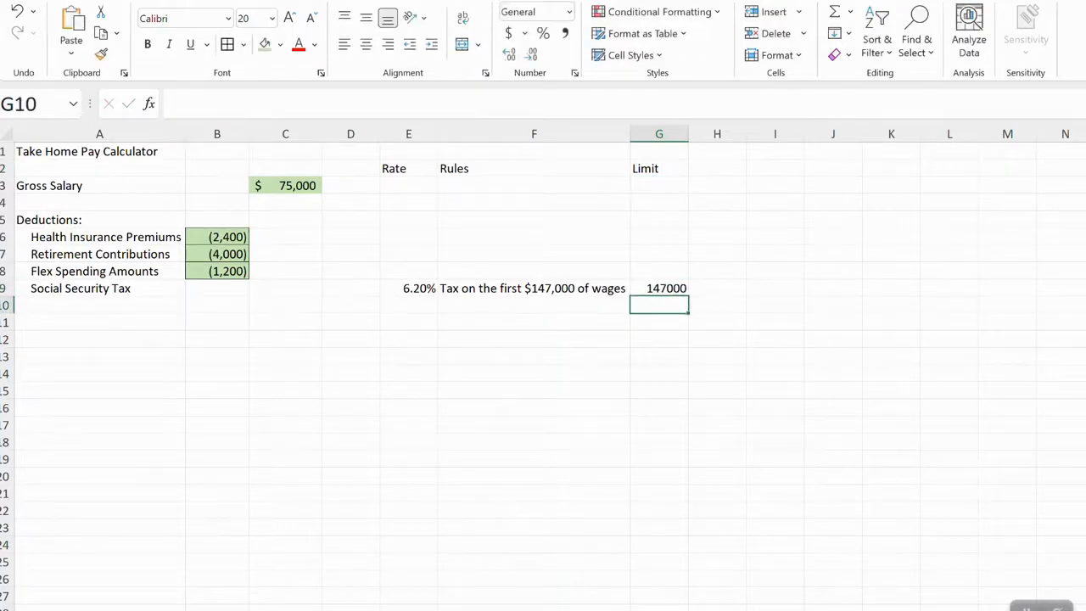
left_click(659, 288)
left_click(265, 44)
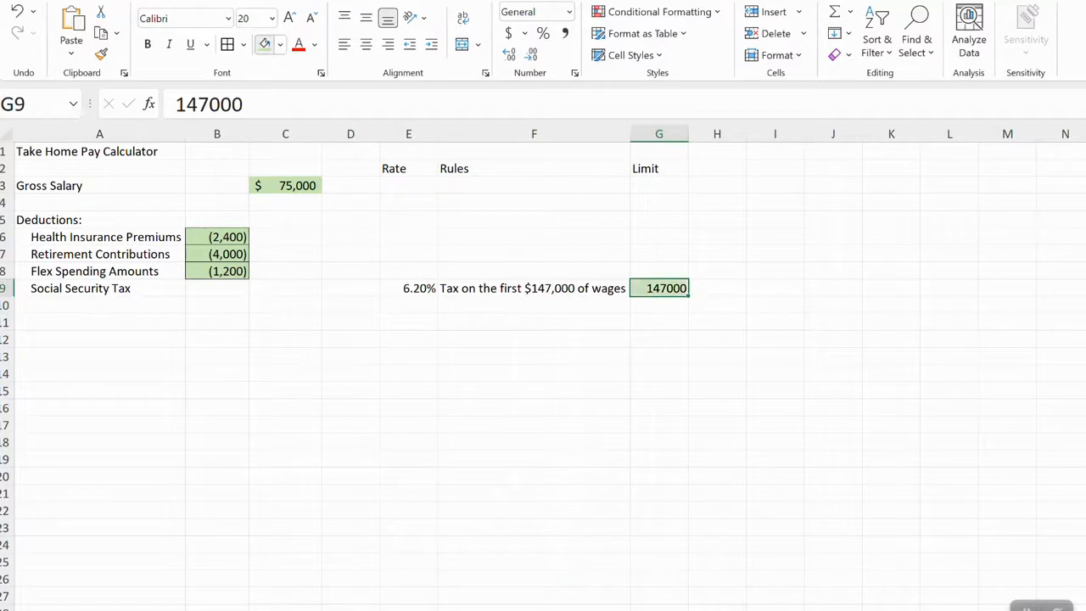
Step: Begin an IF formula in B9 for Social Security Tax that tests whether the gross salary is below the limit, C3<G9
left_click(351, 288)
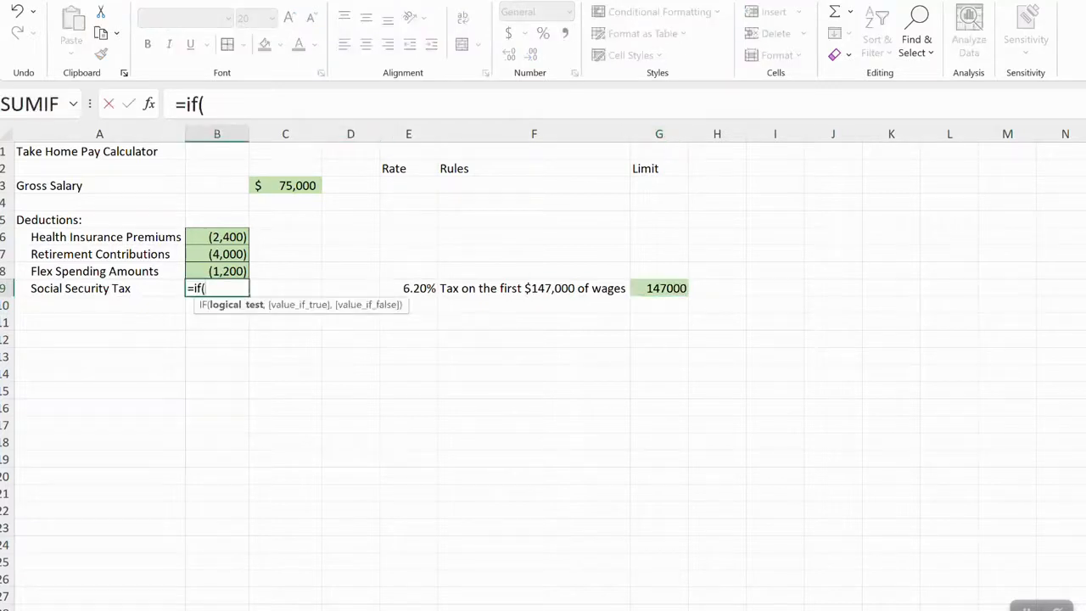
left_click(285, 186)
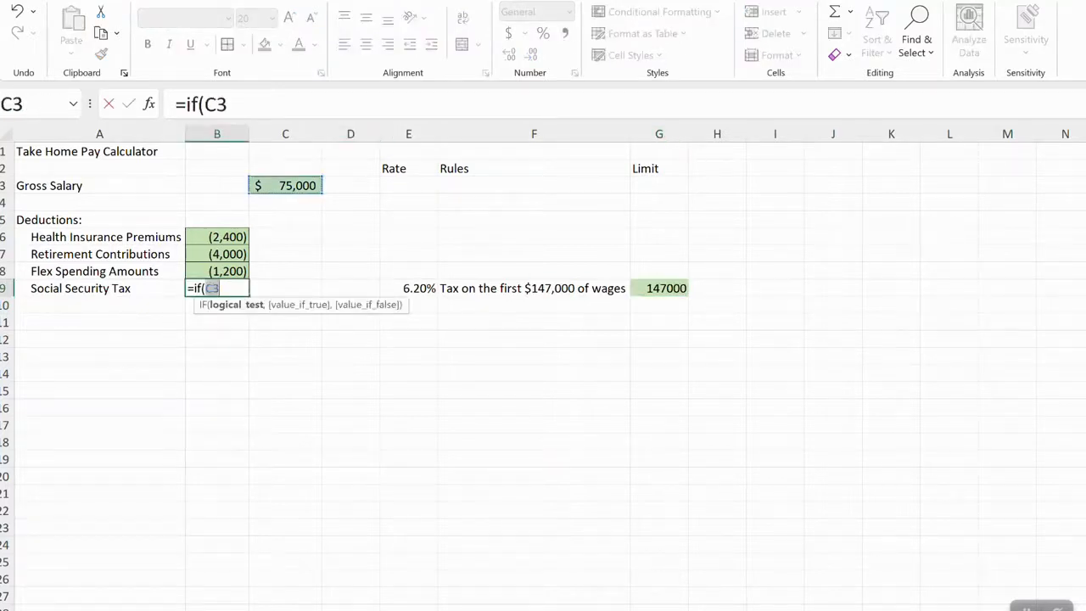
type("<146")
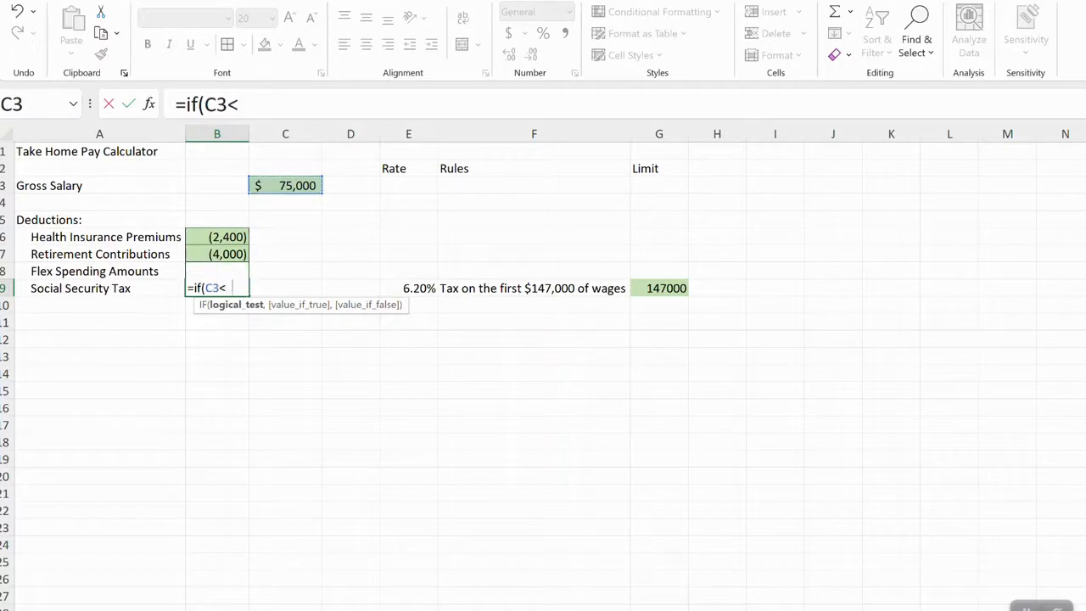
key("BackSpace")
key("BackSpace")
key("BackSpace")
left_click(659, 288)
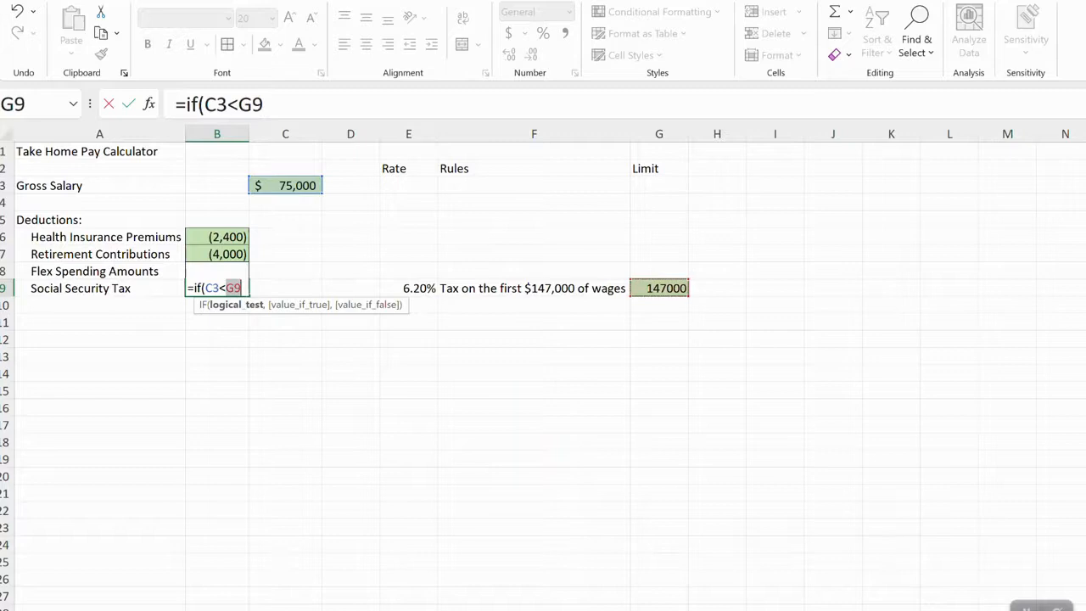
type(",")
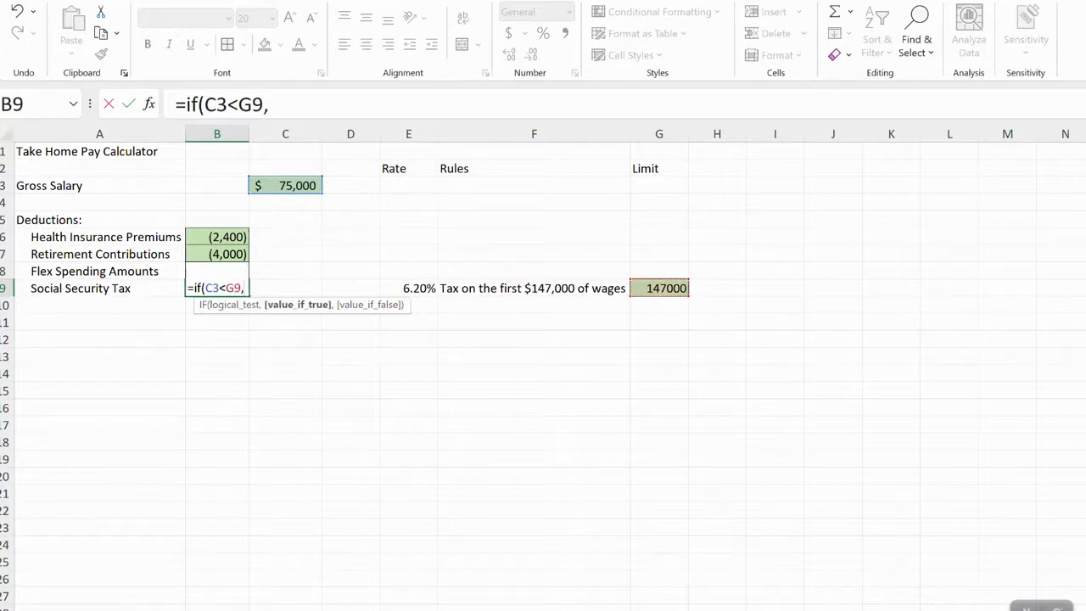
Step: Complete the B9 IF formula with C3*E9 as the true value and E9*G9 as the false value
left_click(284, 185)
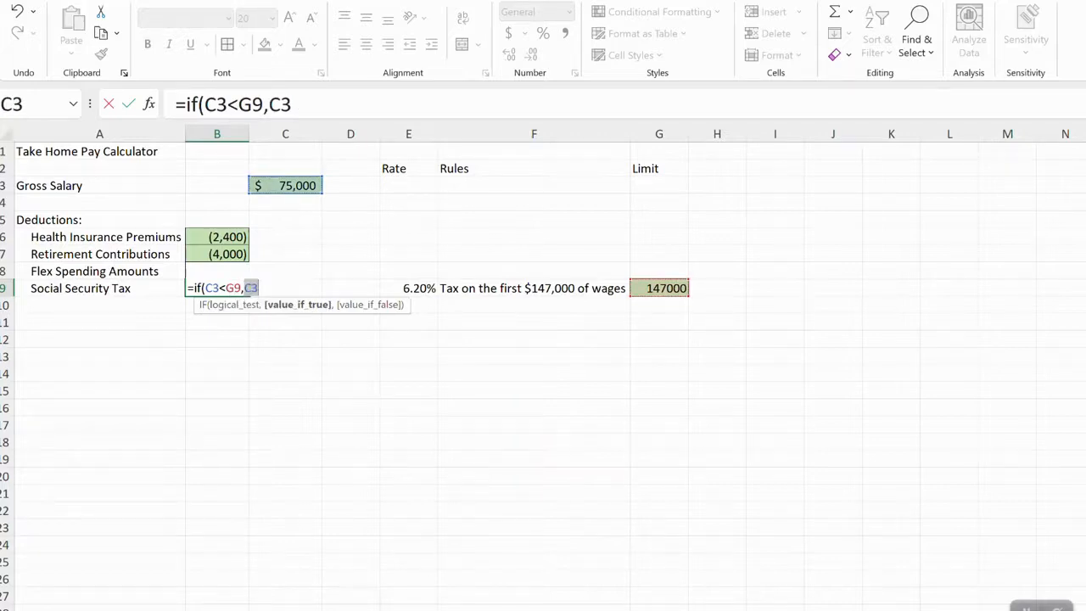
type("*")
left_click(409, 289)
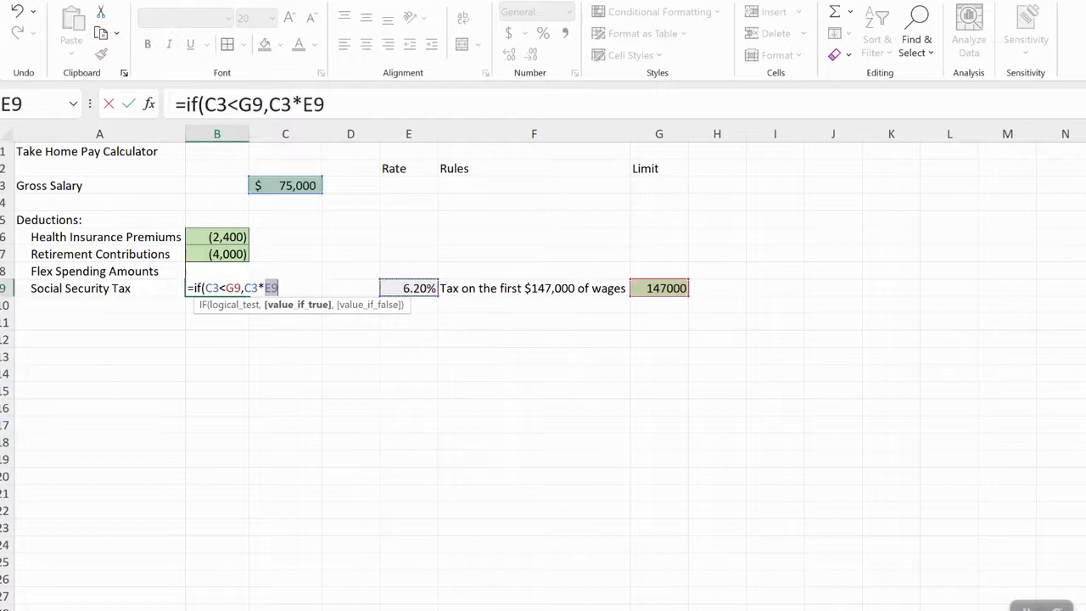
type(",")
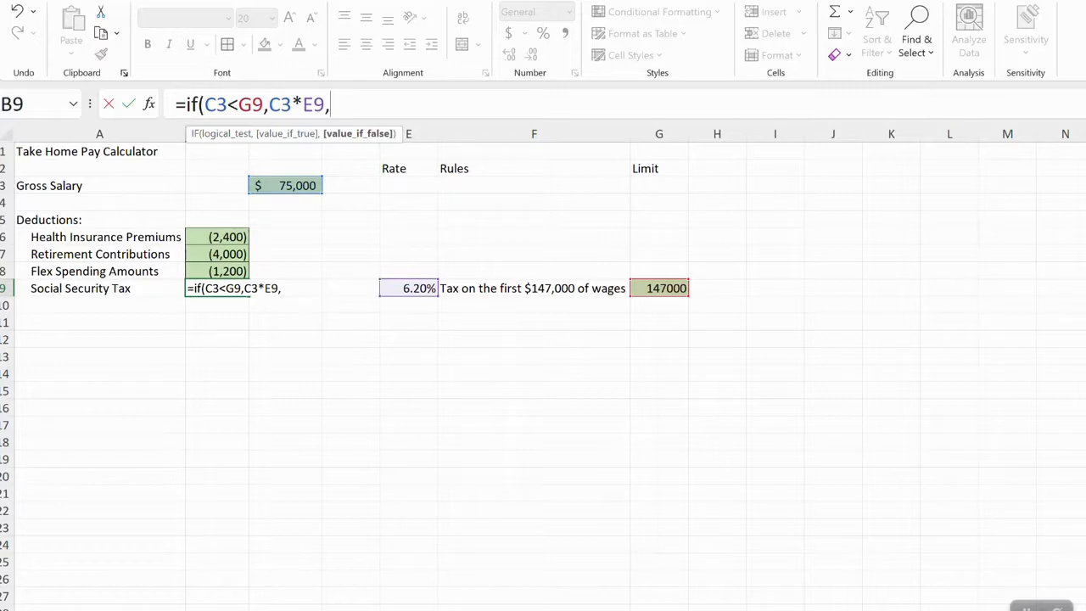
left_click(408, 288)
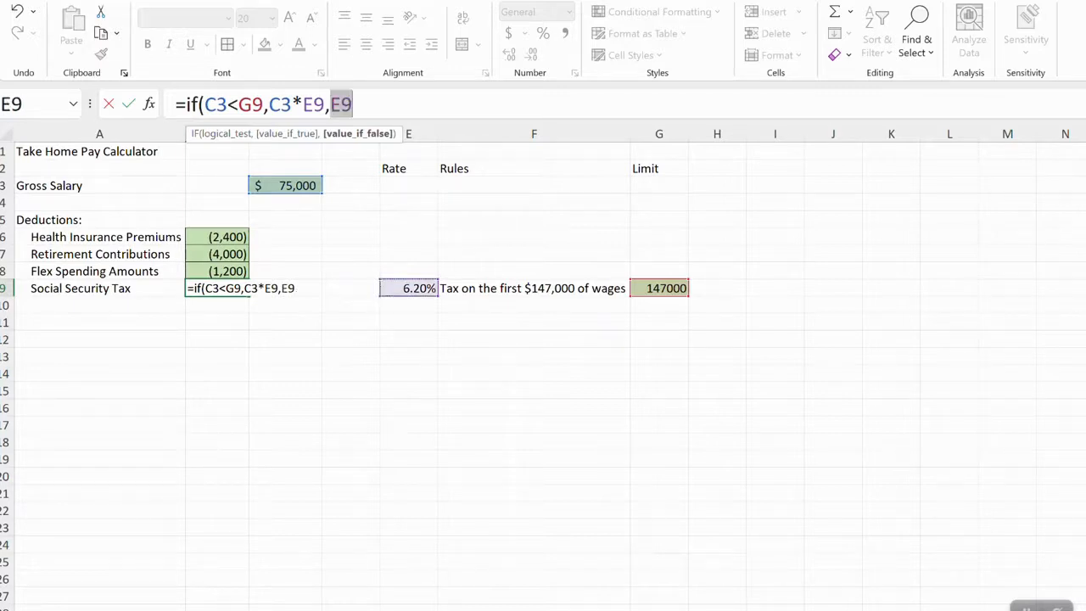
type("*")
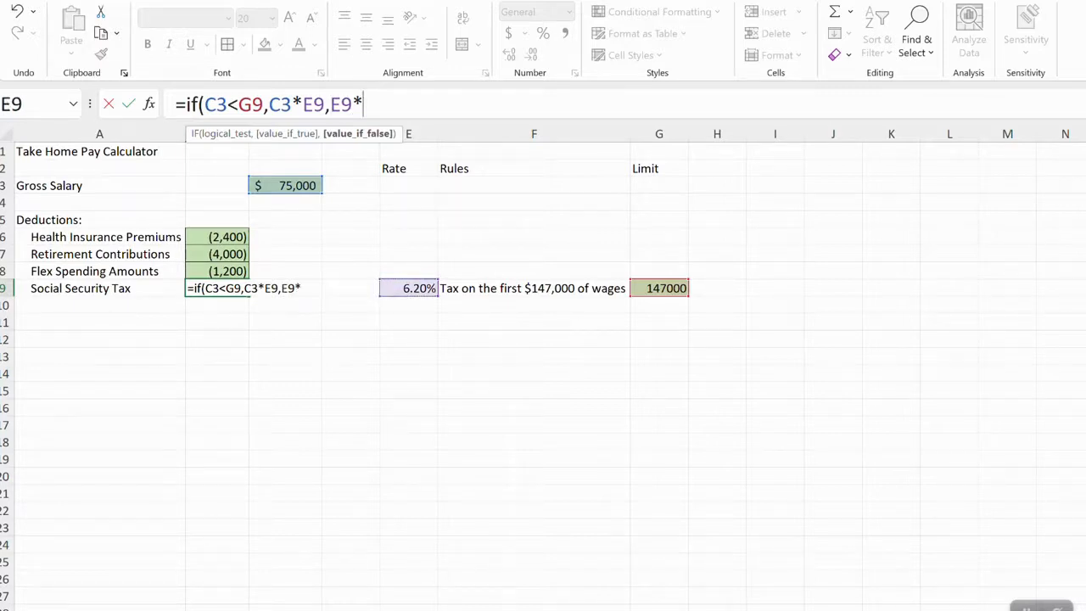
left_click(659, 289)
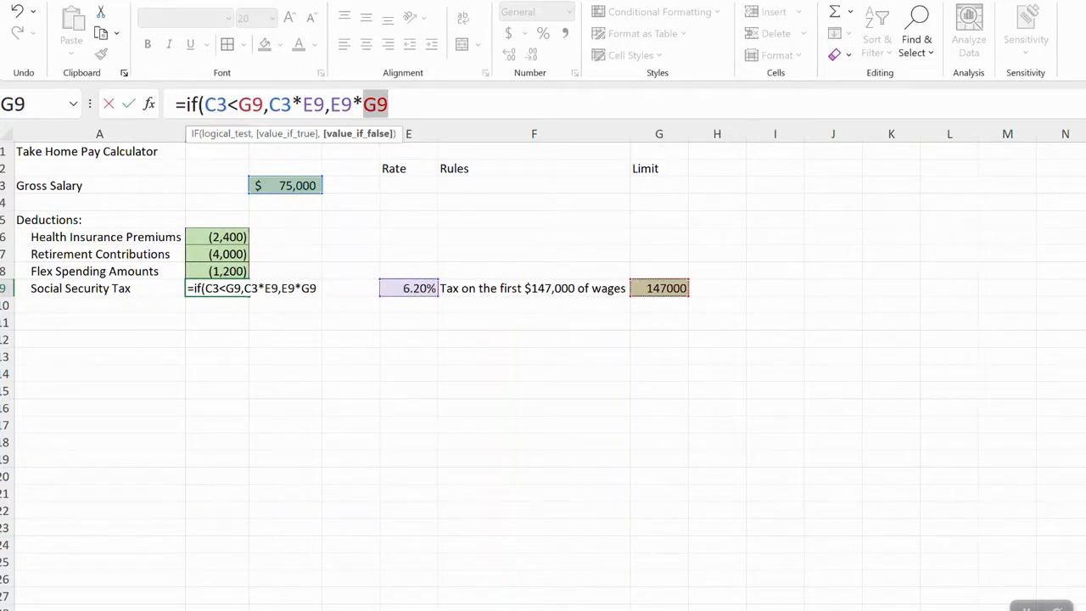
type("))")
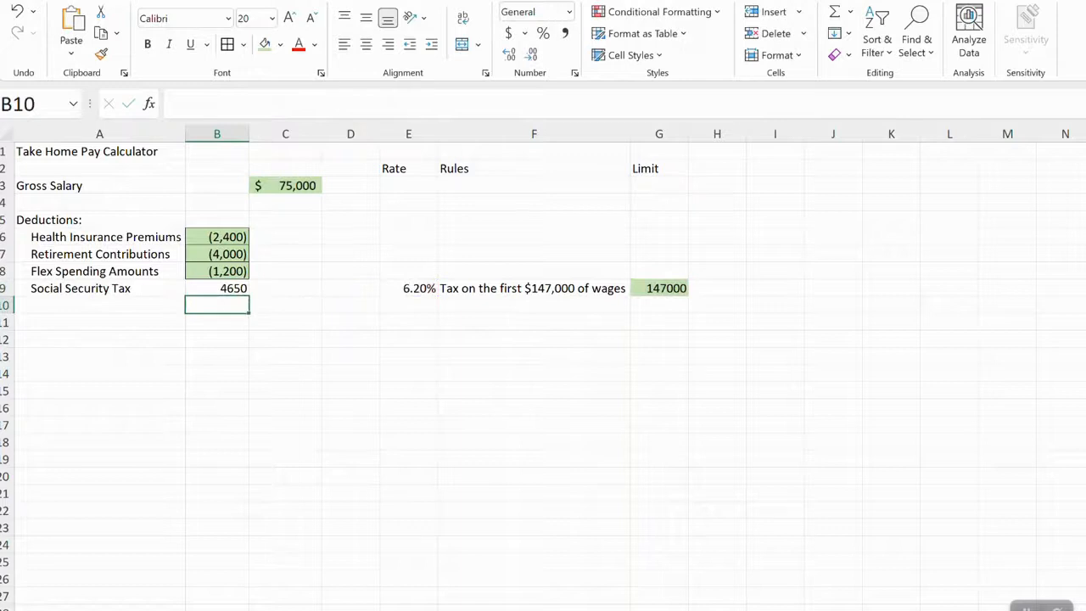
Step: Format the Social Security Tax amount in B9 with a thousands separator and no decimals, and enter the label "Medicare" in A10
key("Up")
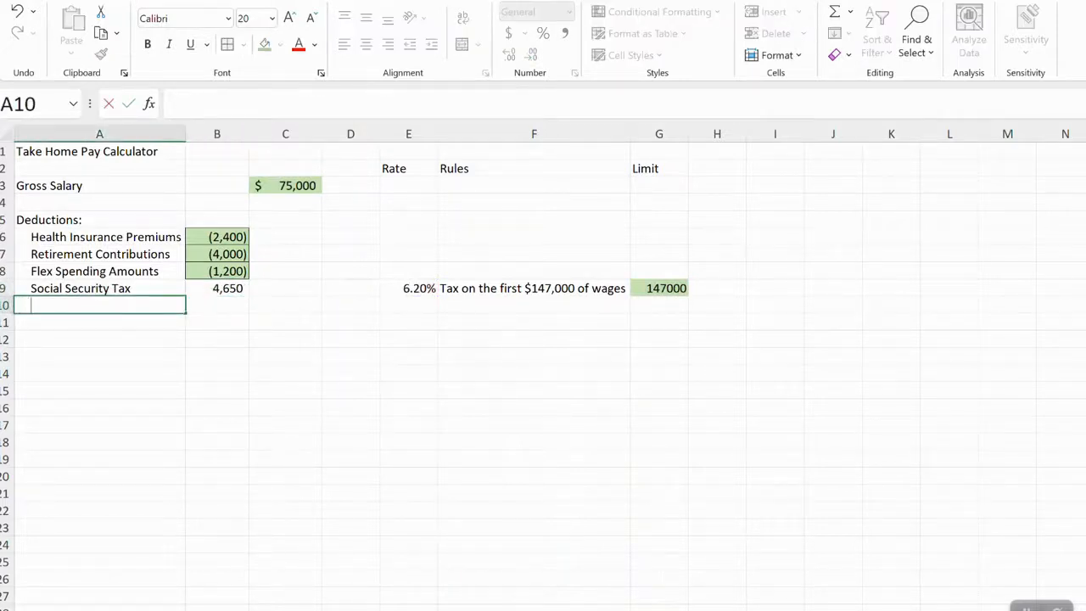
type("Medic")
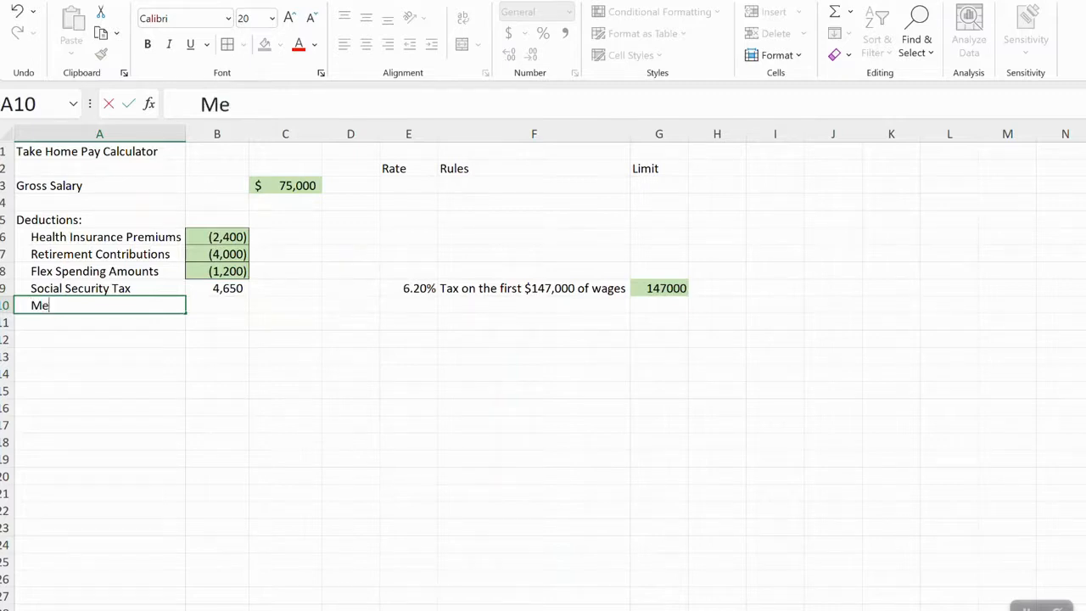
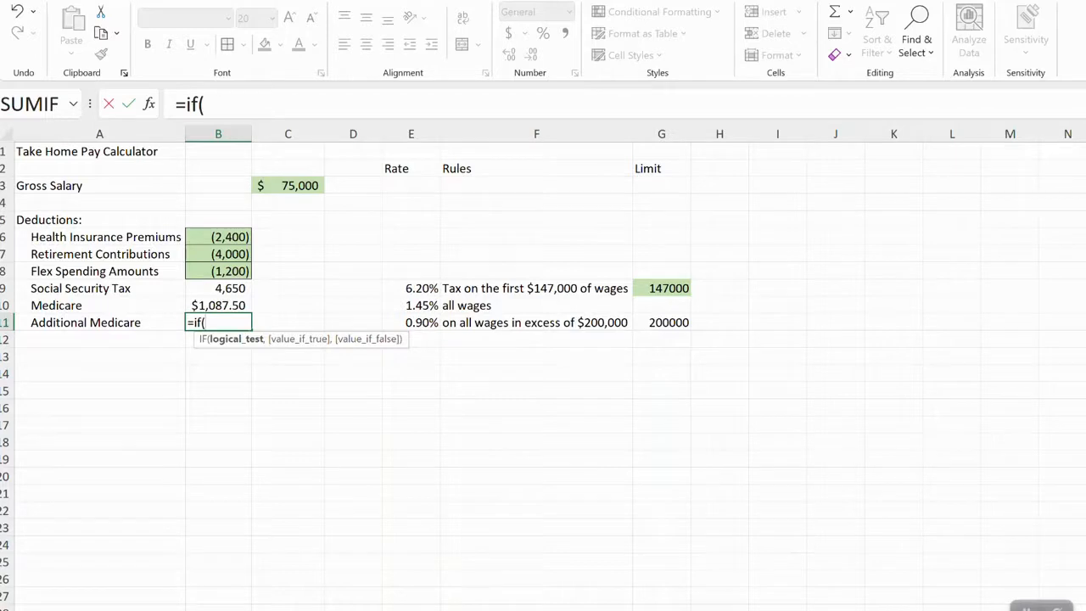
Step: Set the Additional Medicare IF formula in B11 to test C3<G11 and return 0 when true
left_click(288, 186)
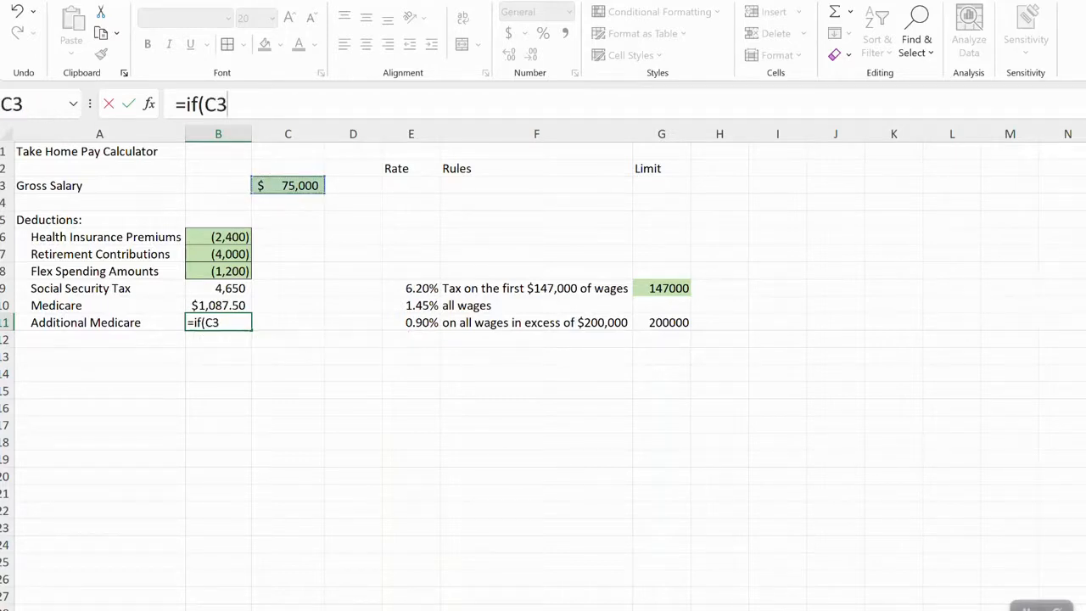
type("<")
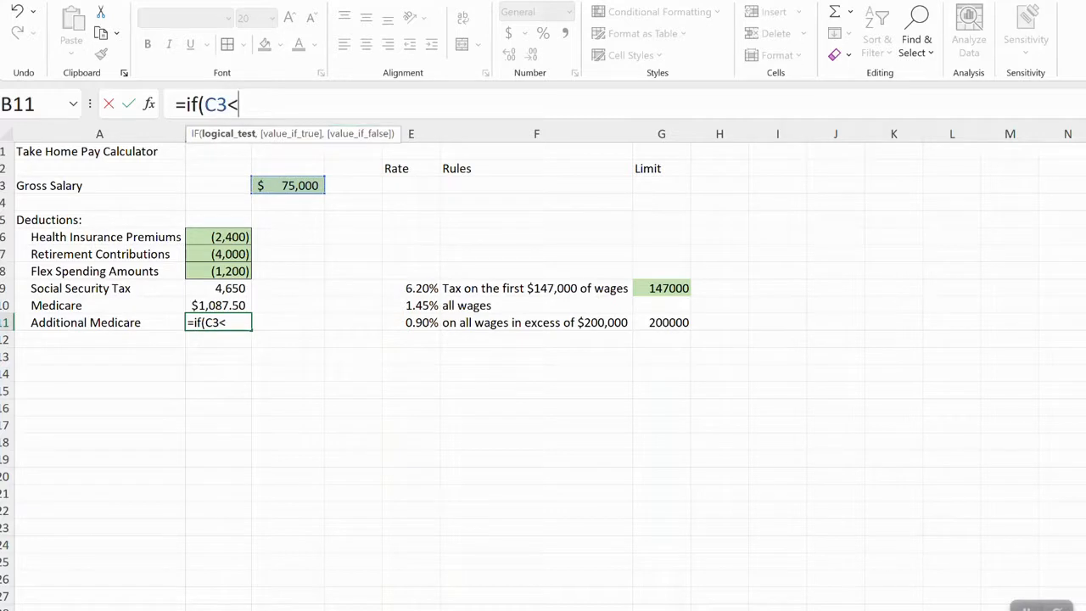
left_click(661, 322)
type(",")
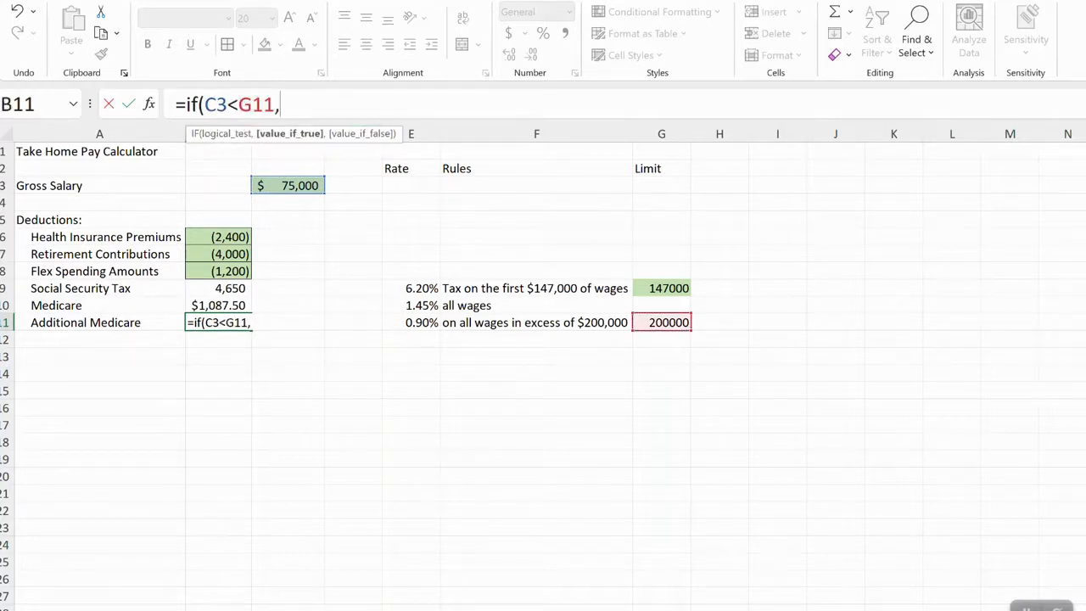
type("0,")
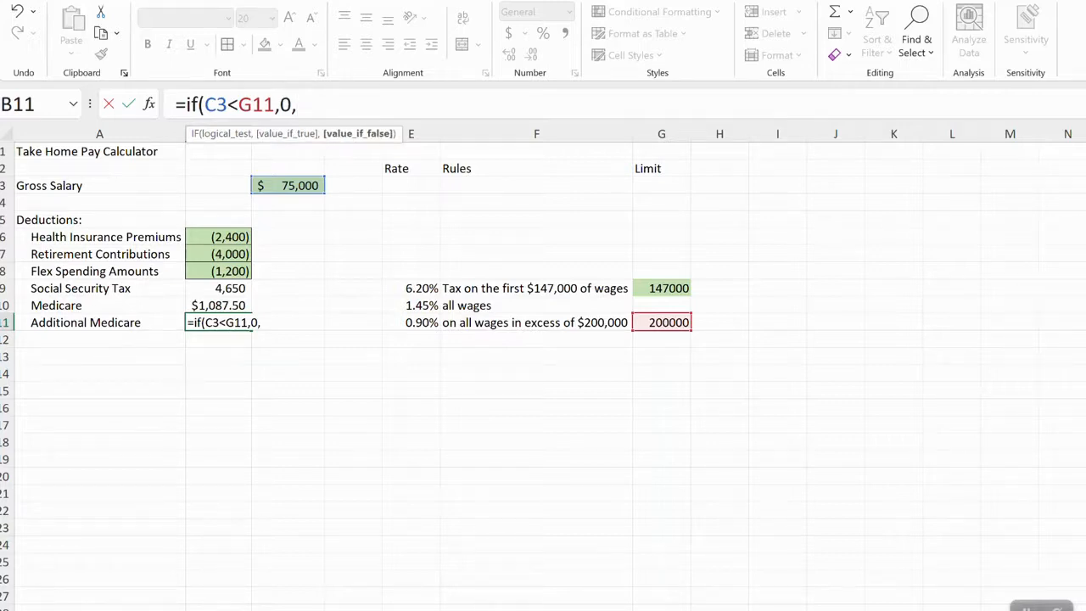
Step: Complete the B11 IF formula with (C3-G11)*E11 as the false value
type("(")
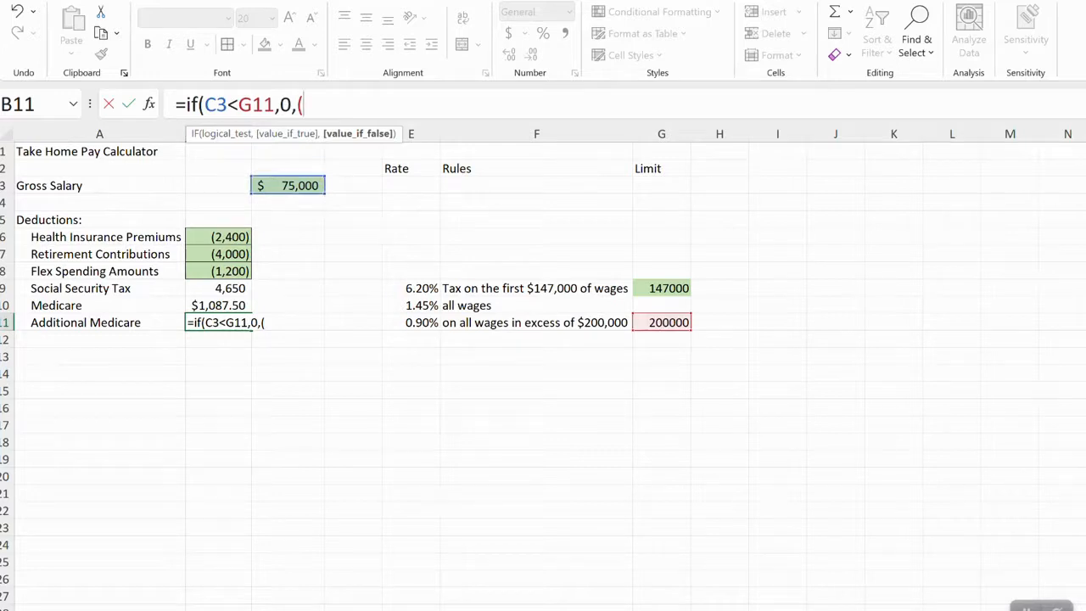
left_click(287, 185)
type("-")
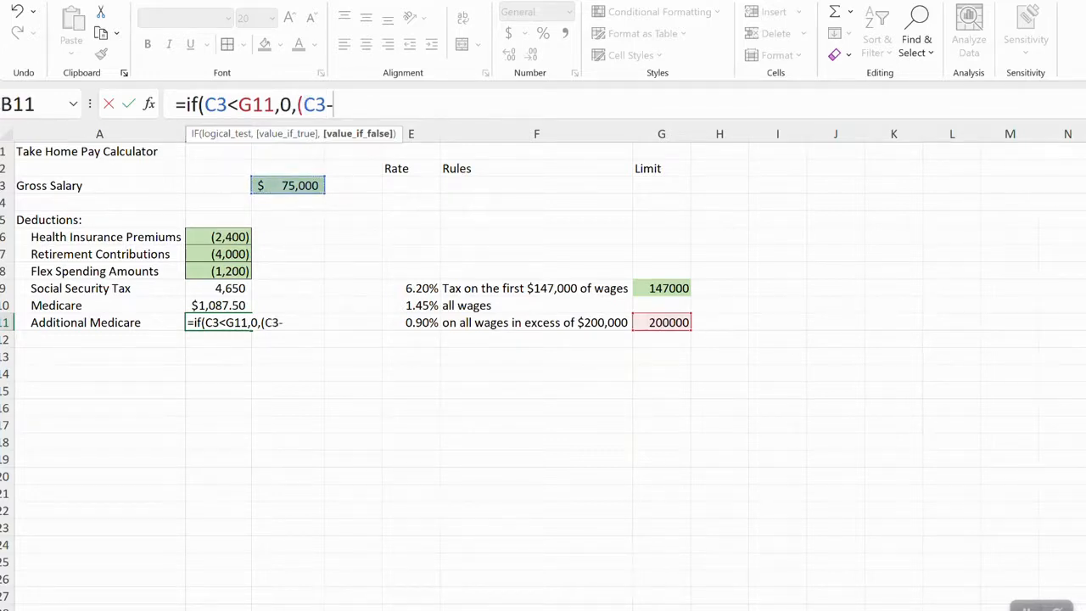
left_click(661, 322)
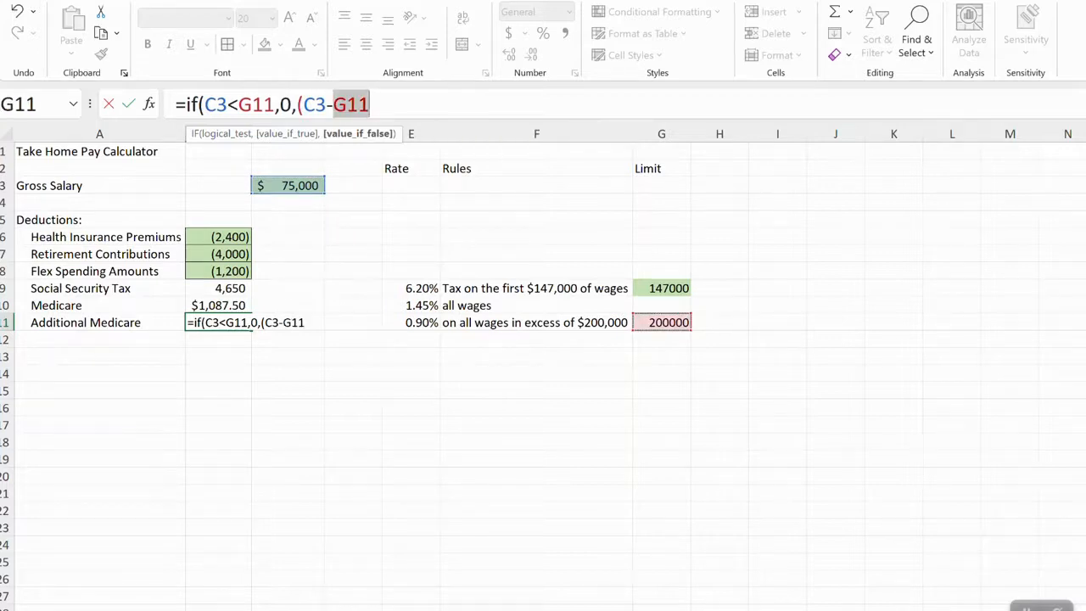
left_click(371, 105)
type(")*")
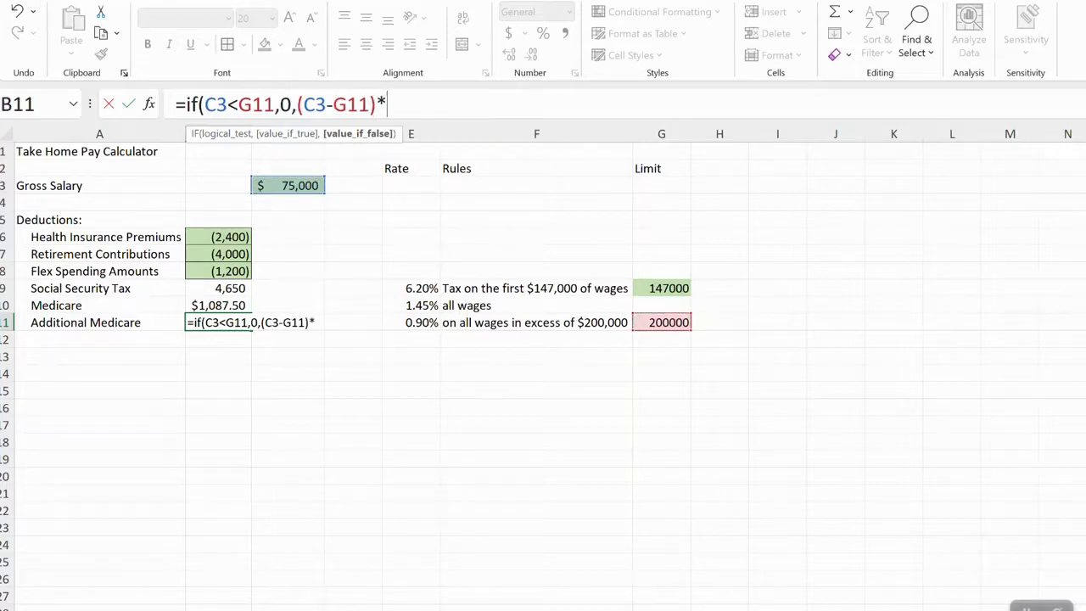
left_click(411, 322)
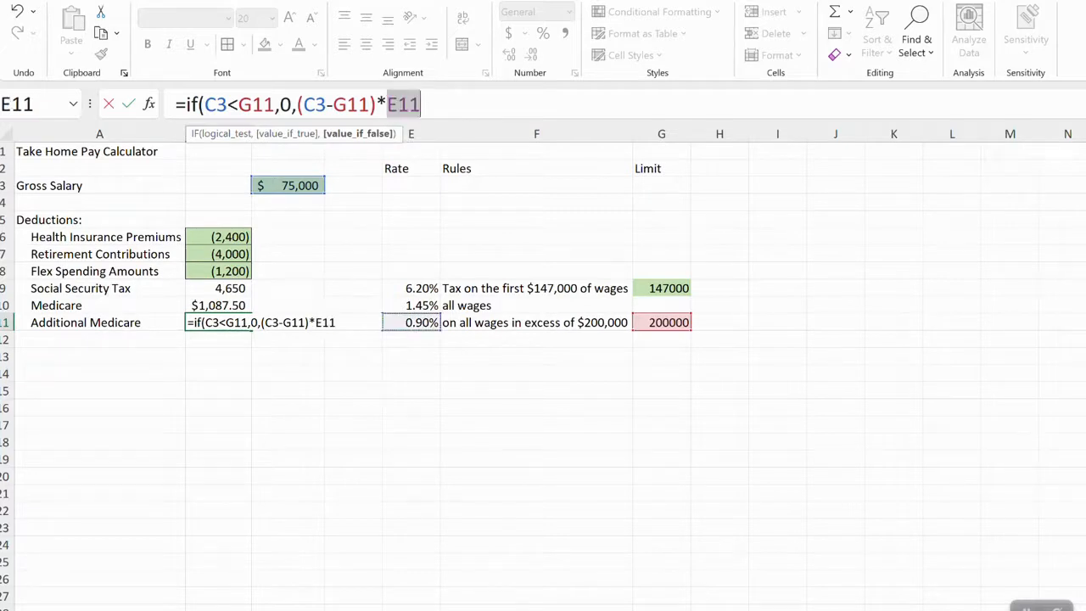
left_click(424, 104)
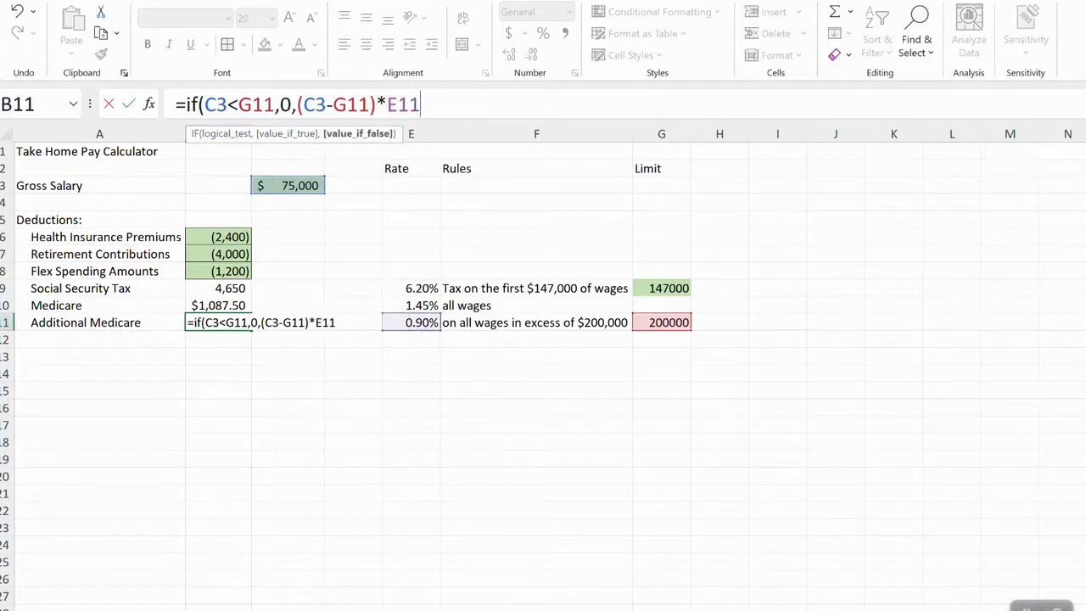
type(")")
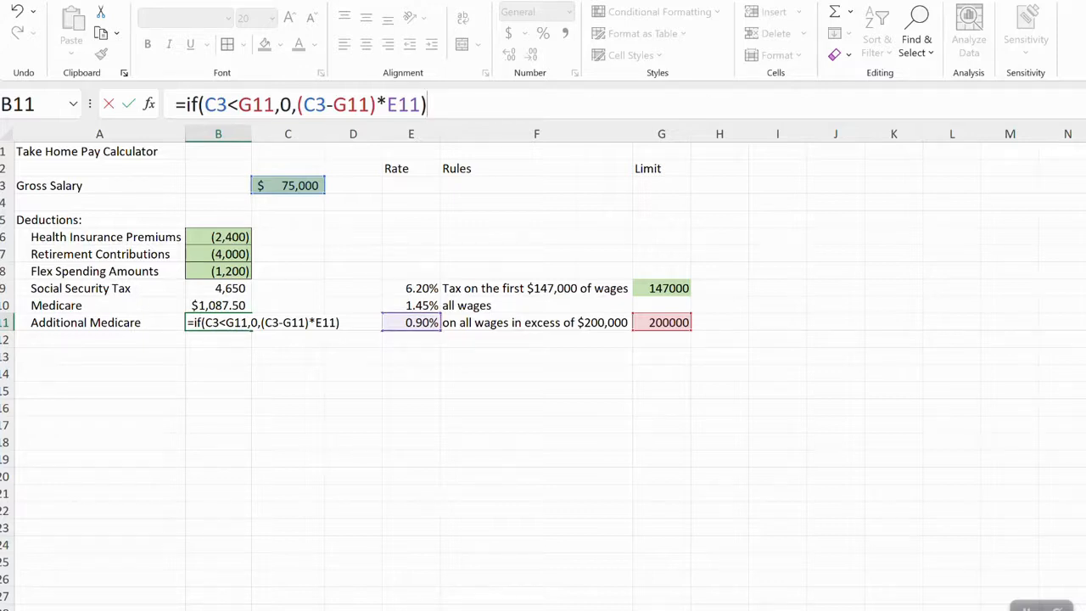
key("Return")
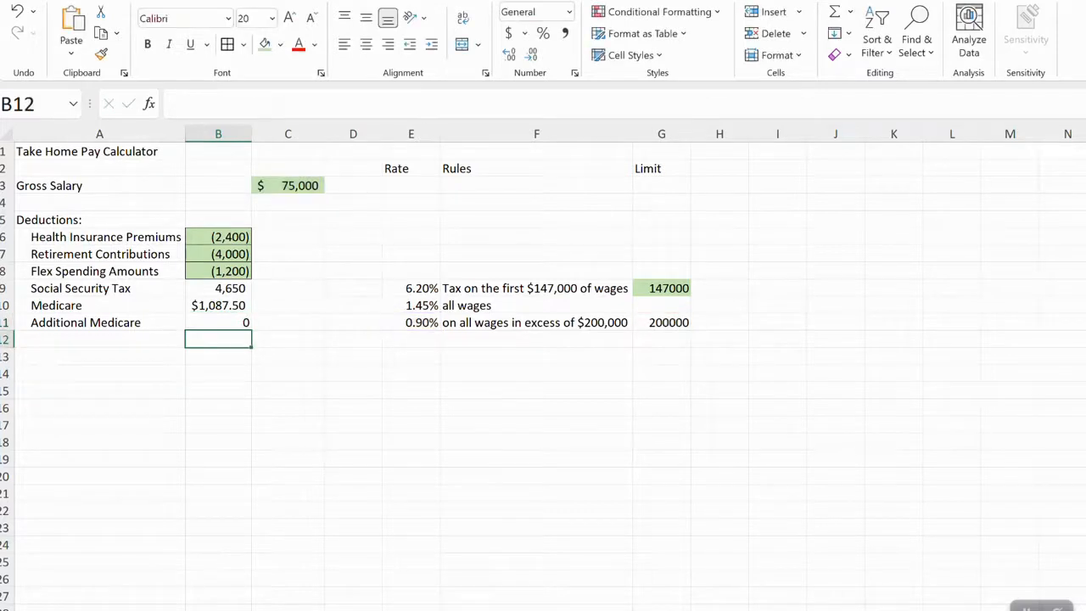
Step: Negate the Social Security Tax formula in B9 by adding a minus sign before the IF function
left_click(218, 288)
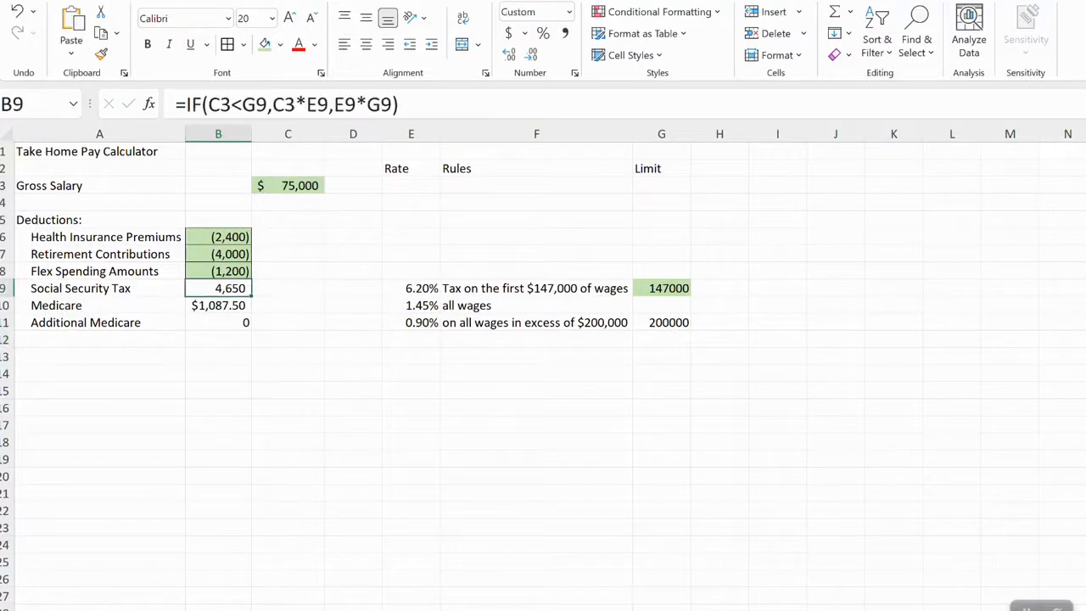
left_click(185, 104)
type("-")
key("Return")
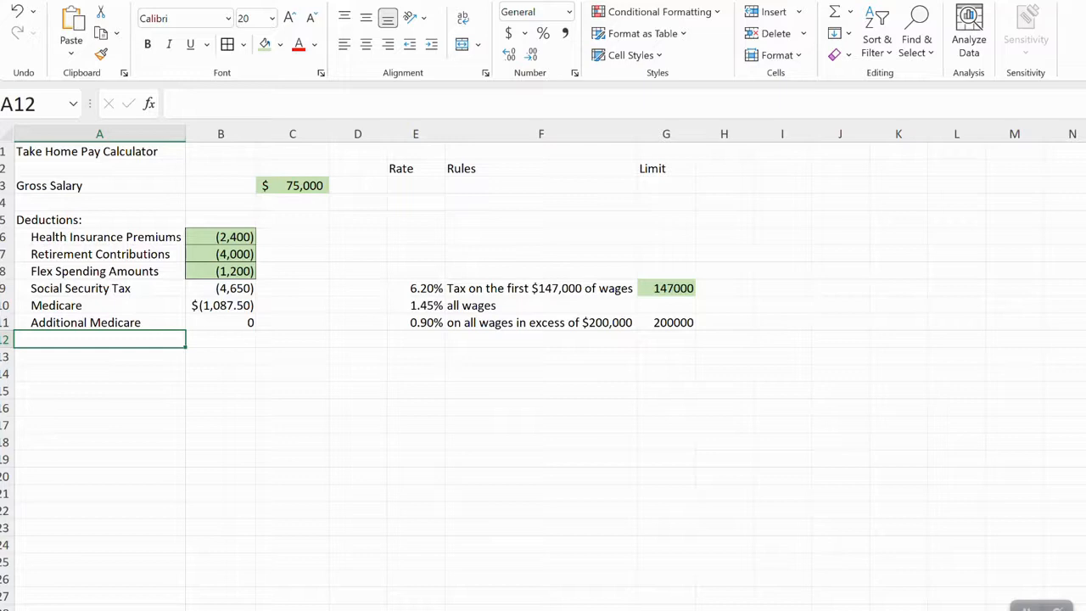
Step: Add the label "Federal Tax" in A12 below the Additional Medicare row
type("F")
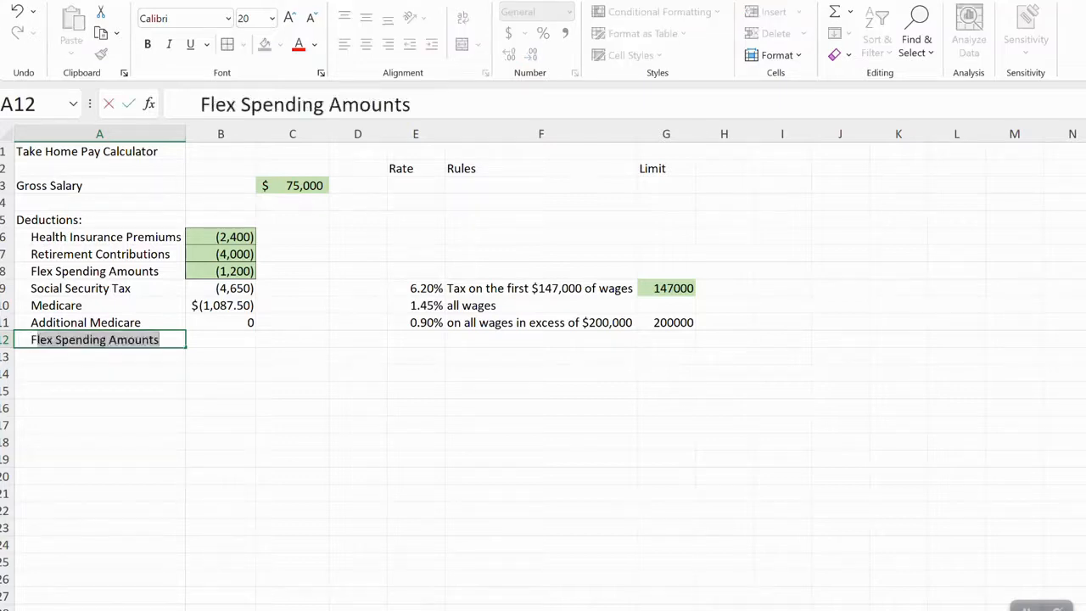
type("ederal ")
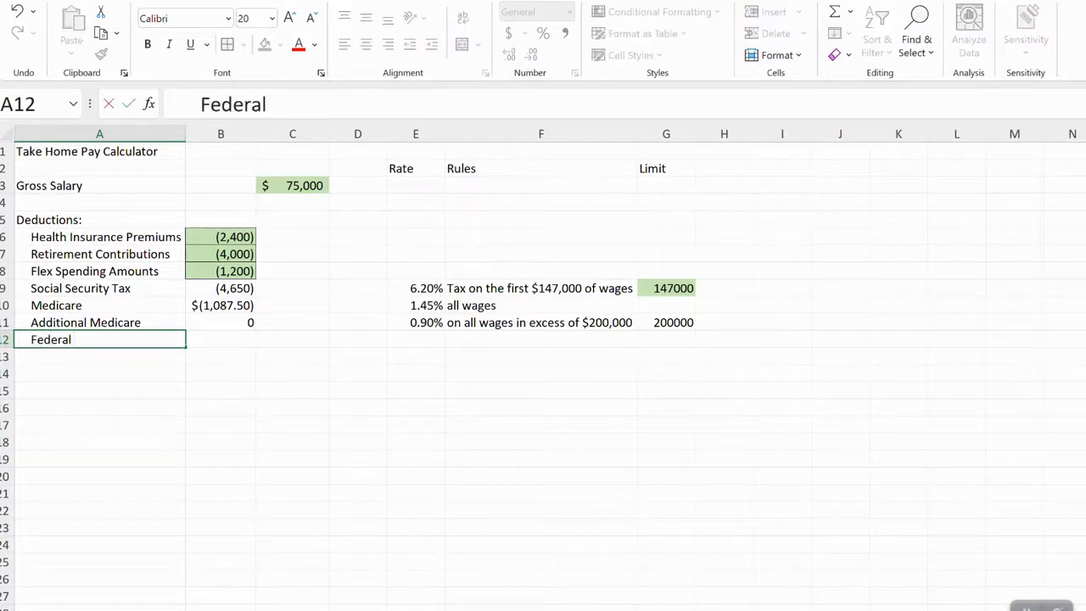
type("Tax")
key("Tab")
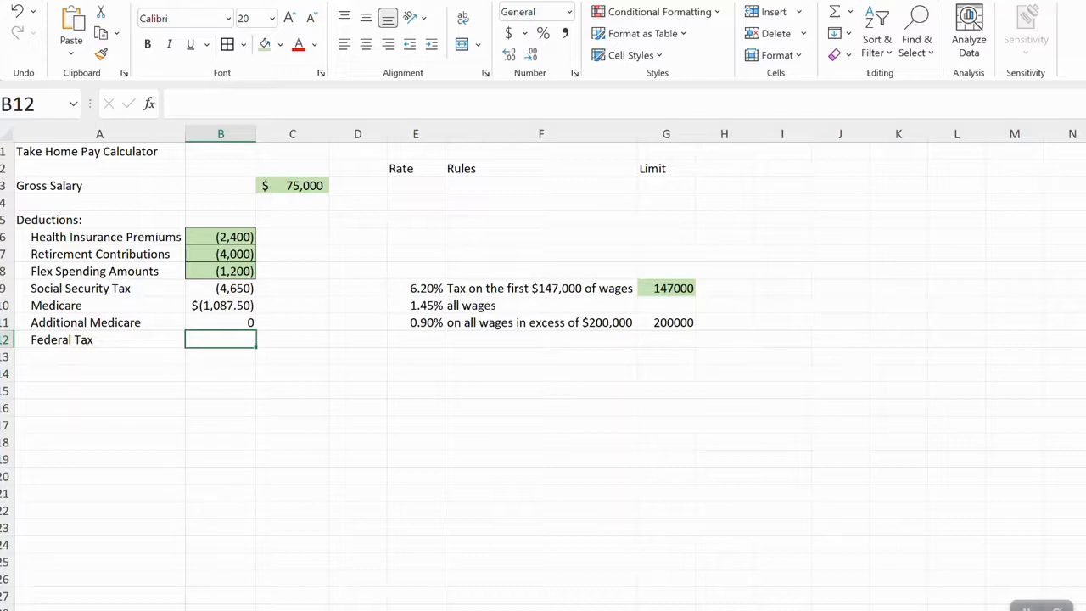
Step: Enter the section heading "Determining Federal Tax Estimate" in A22, leaving blank rows below the deductions list
left_click(100, 476)
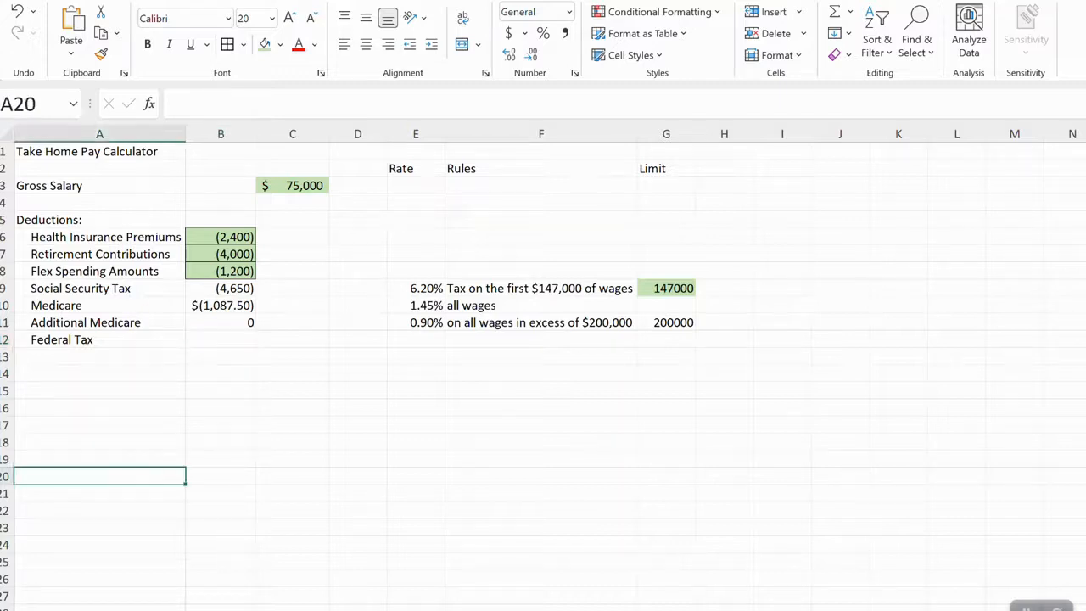
left_click(99, 510)
type("D")
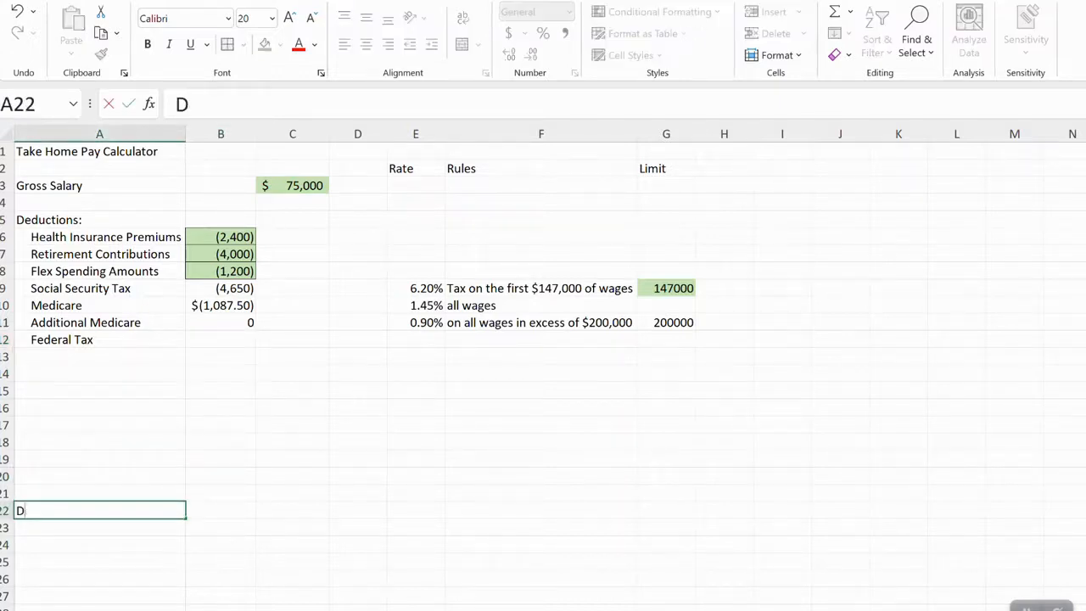
type("etermining")
key("BackSpace")
type("ing Fedearl")
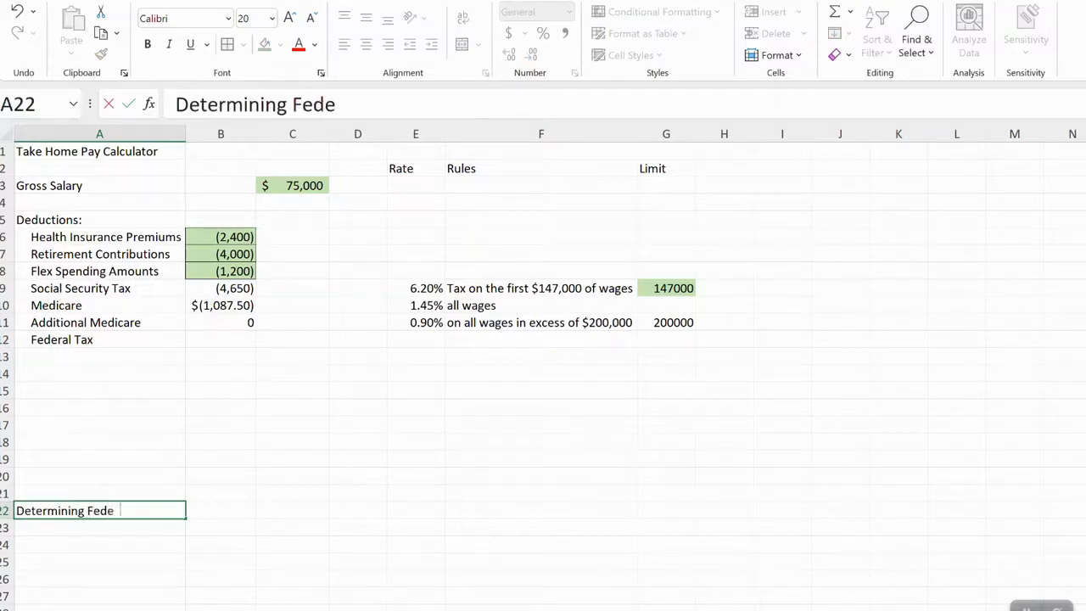
key("BackSpace")
key("BackSpace")
key("BackSpace")
type("ral Tax Estimate")
key("Return")
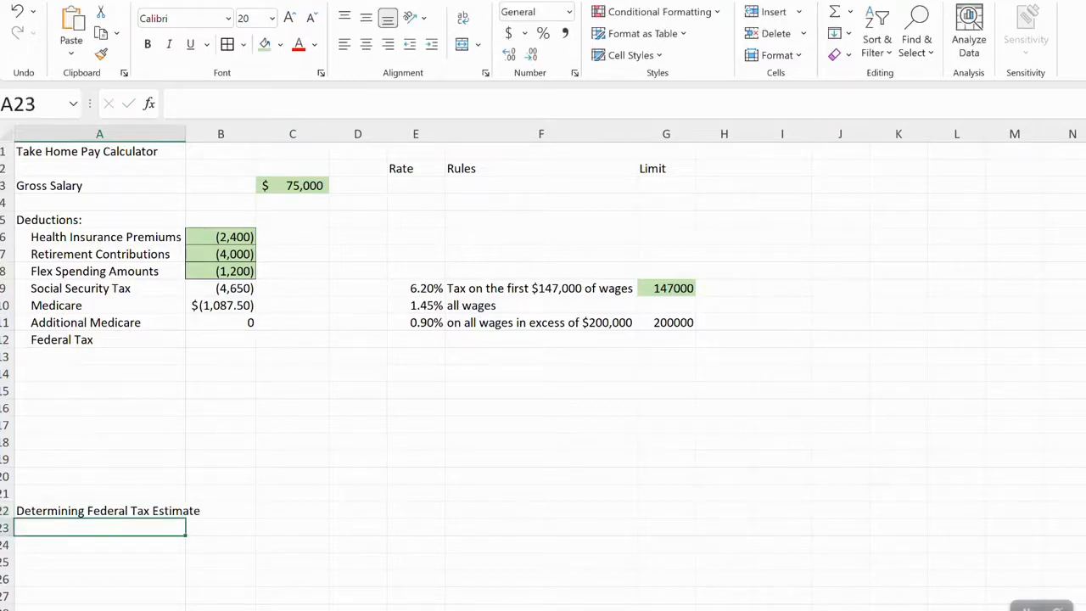
Step: Add a "Gross Income" row in A23 and link its amount in B23 to the gross salary in C3
type("Gross Income")
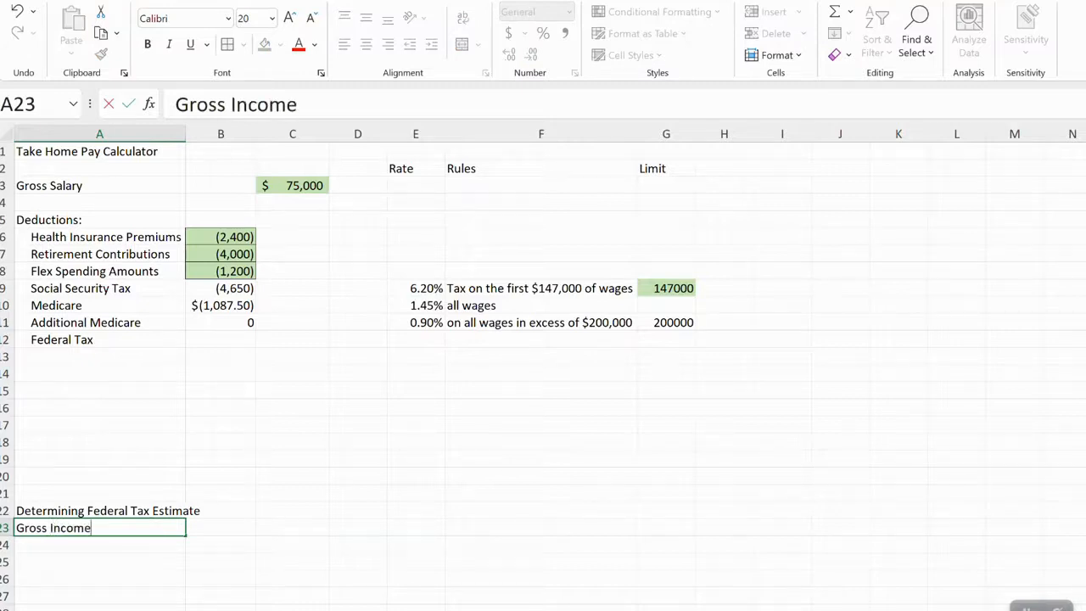
key("Tab")
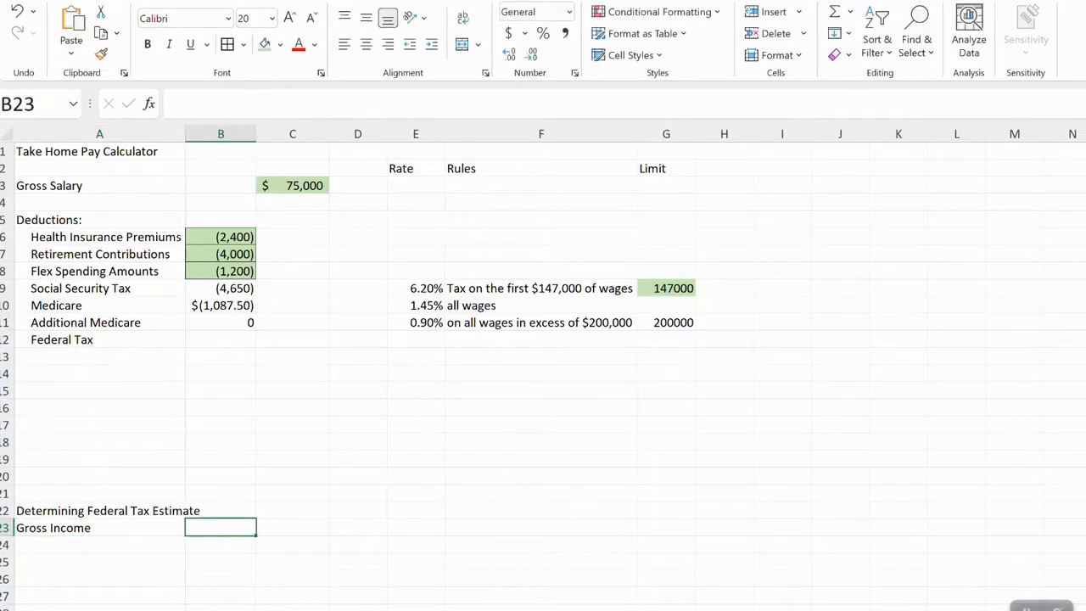
type("=")
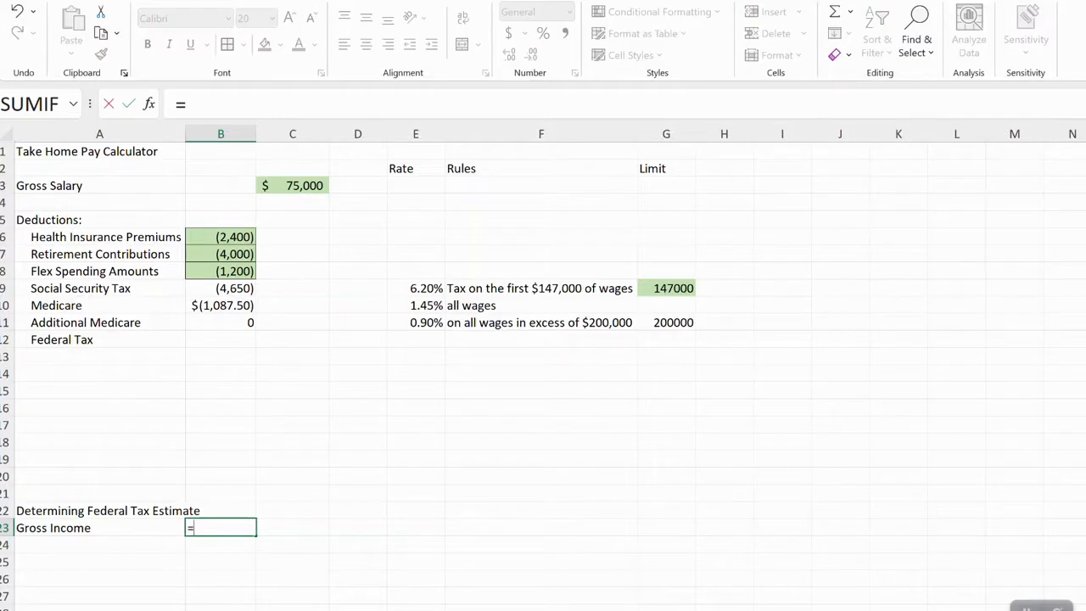
left_click(292, 186)
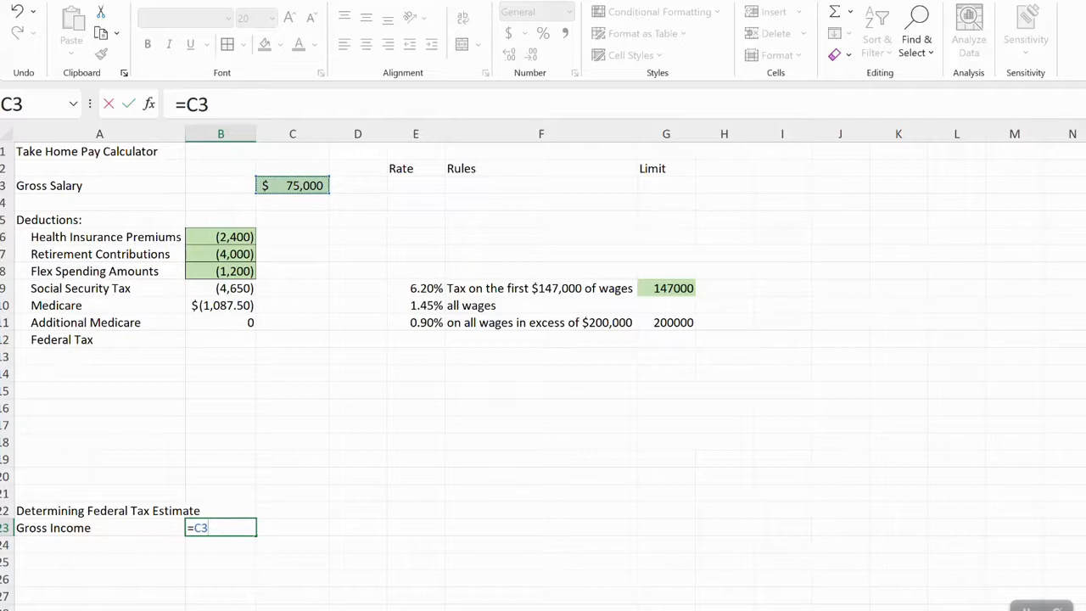
key("Return")
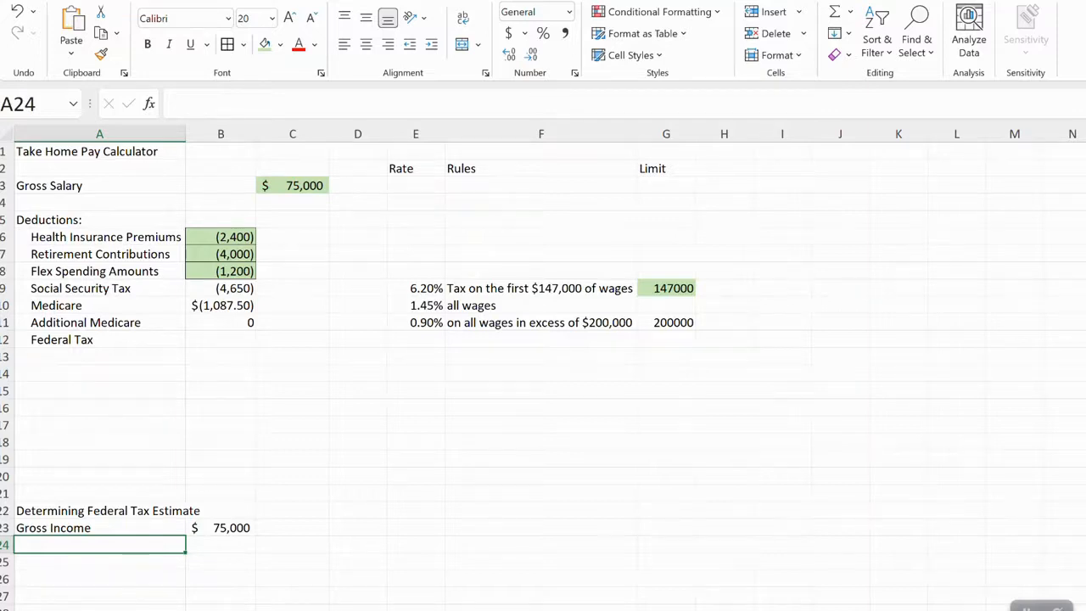
Step: Add the indented label "Less: Payroll Deductions" in A24 below Gross Income
scroll(542, 365, "down", 3)
scroll(542, 365, "up", 2)
scroll(543, 365, "up", 1)
type("Less")
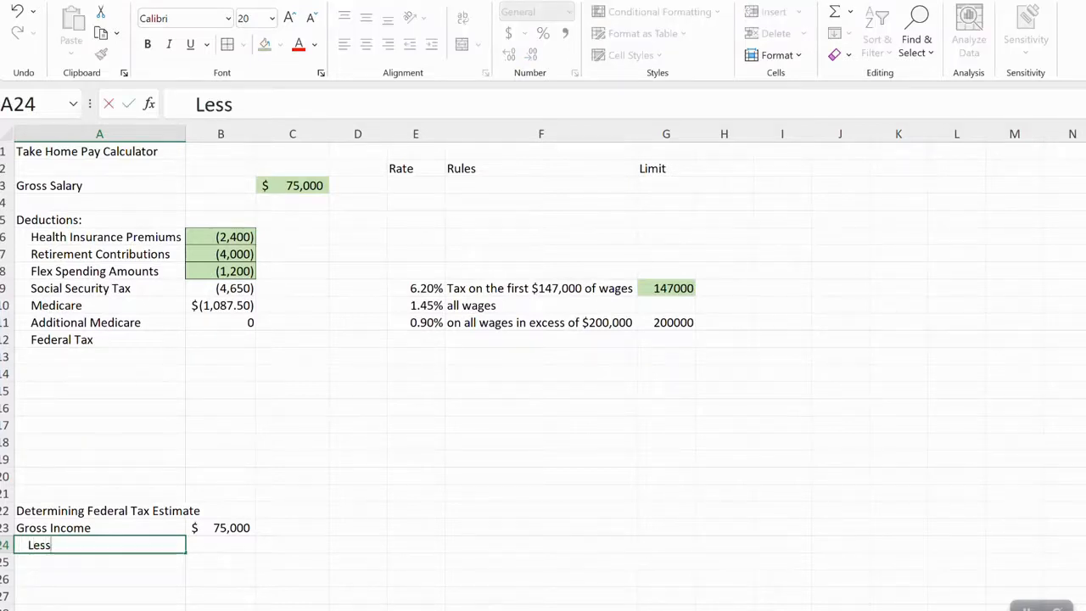
type(": Payroll Deductions")
key("Tab")
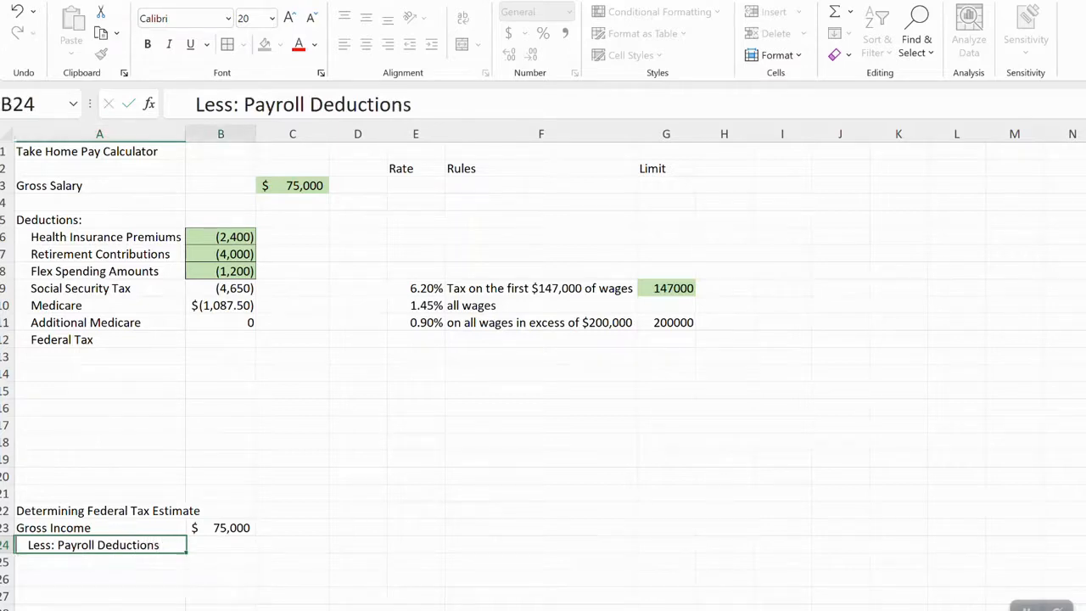
Step: Enter =SUM(B6:B8) in B24 to total the health insurance, retirement and flex spending deductions
left_click_drag(221, 238, 221, 271)
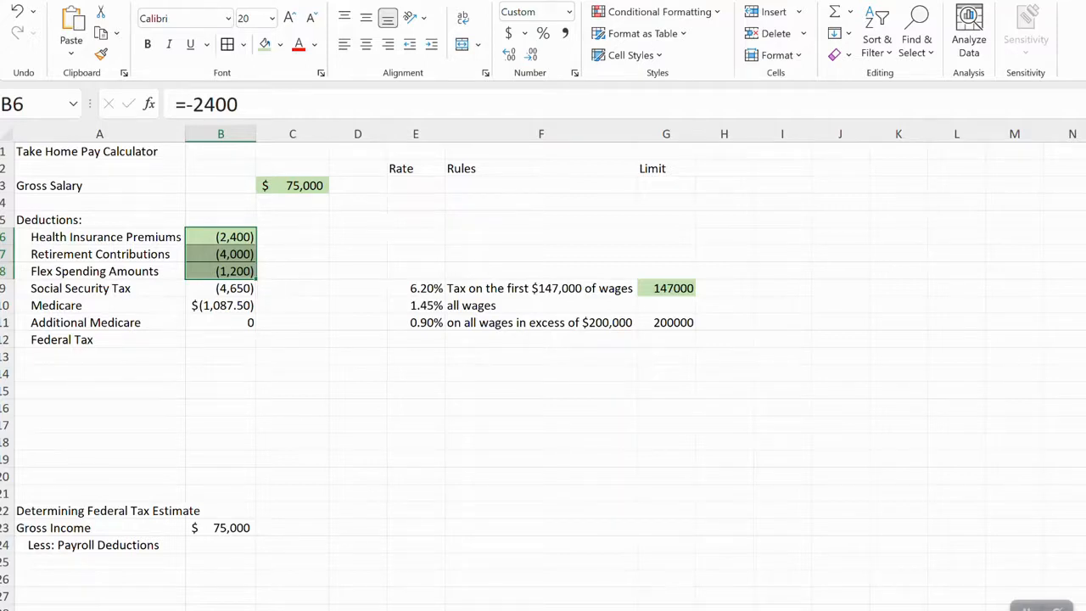
left_click(220, 544)
type("=")
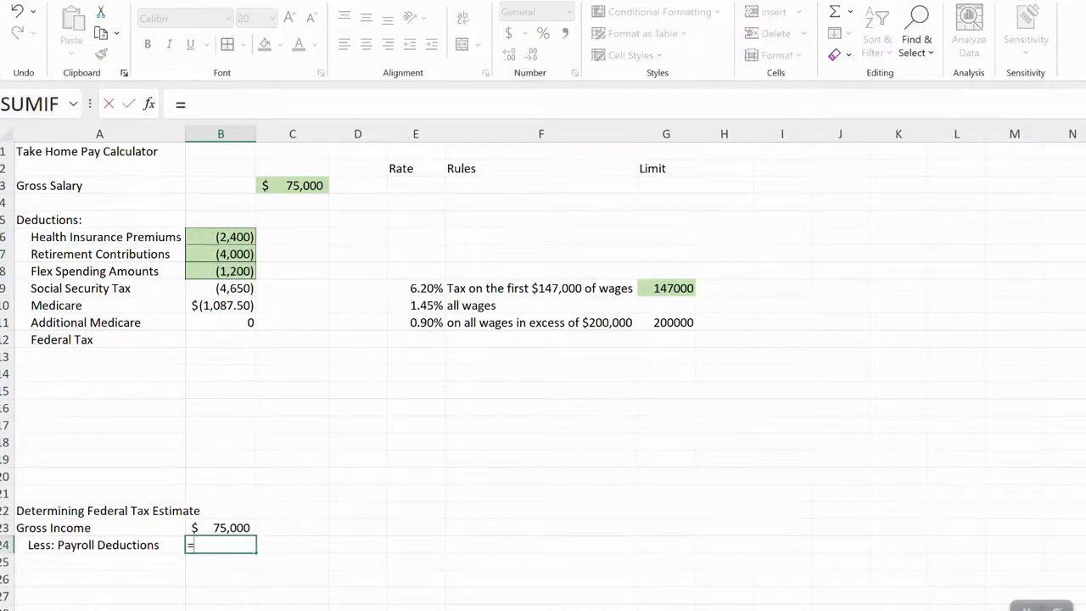
type("sum(")
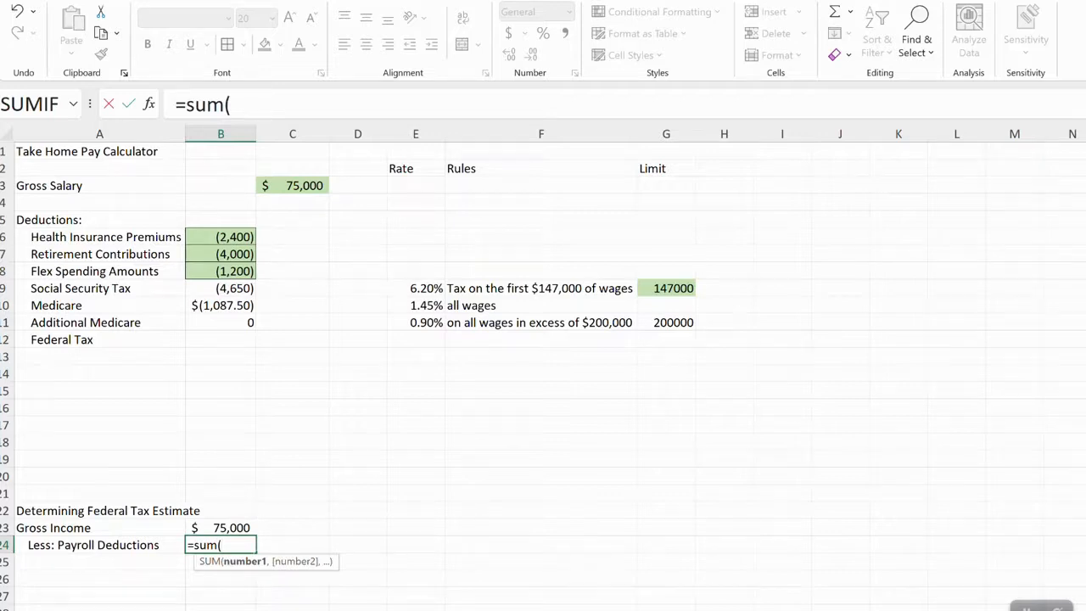
left_click_drag(219, 236, 220, 271)
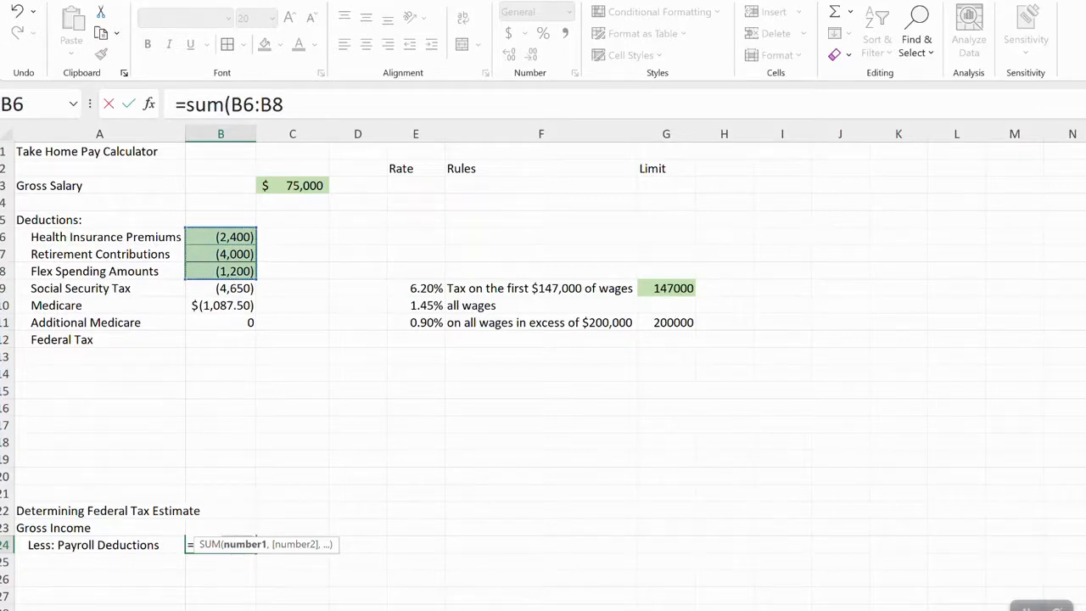
type(")")
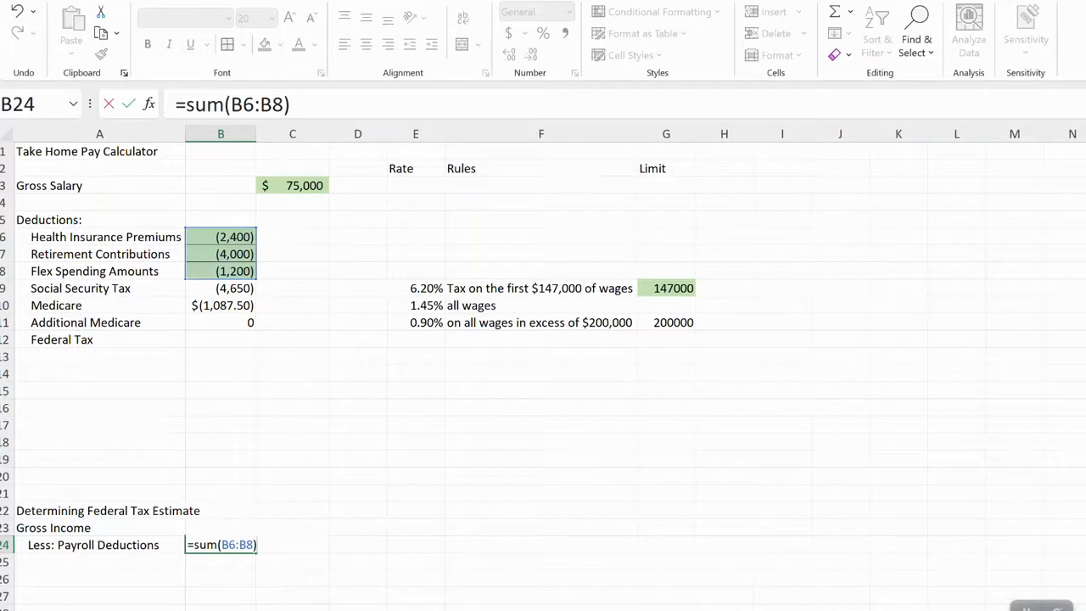
key("Return")
key("Up")
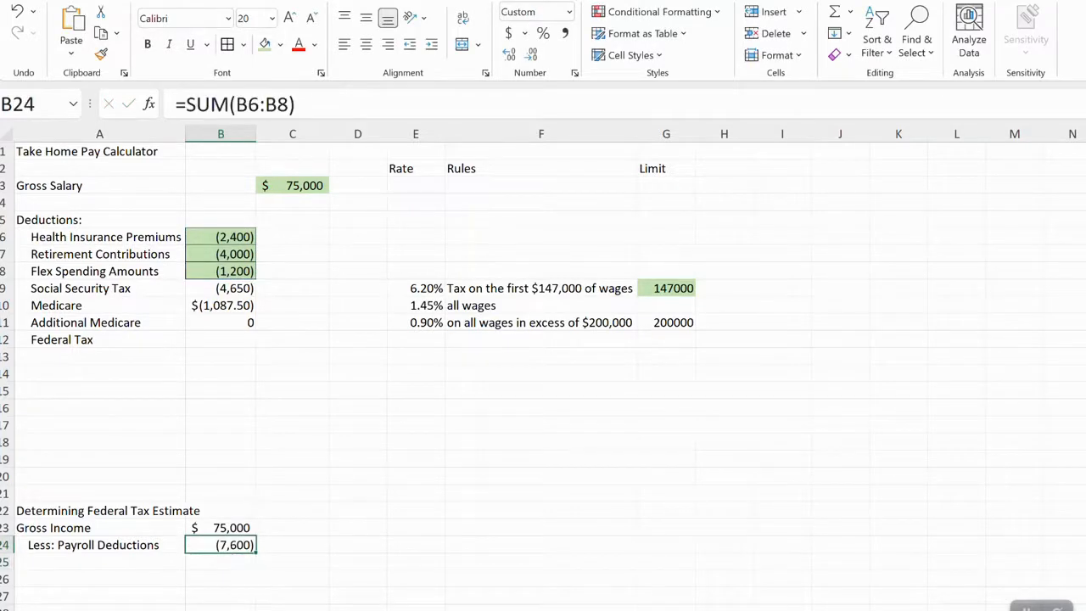
Step: Add the indented label "Less: Standard Deductions" in A25 below the payroll deductions
key("Down")
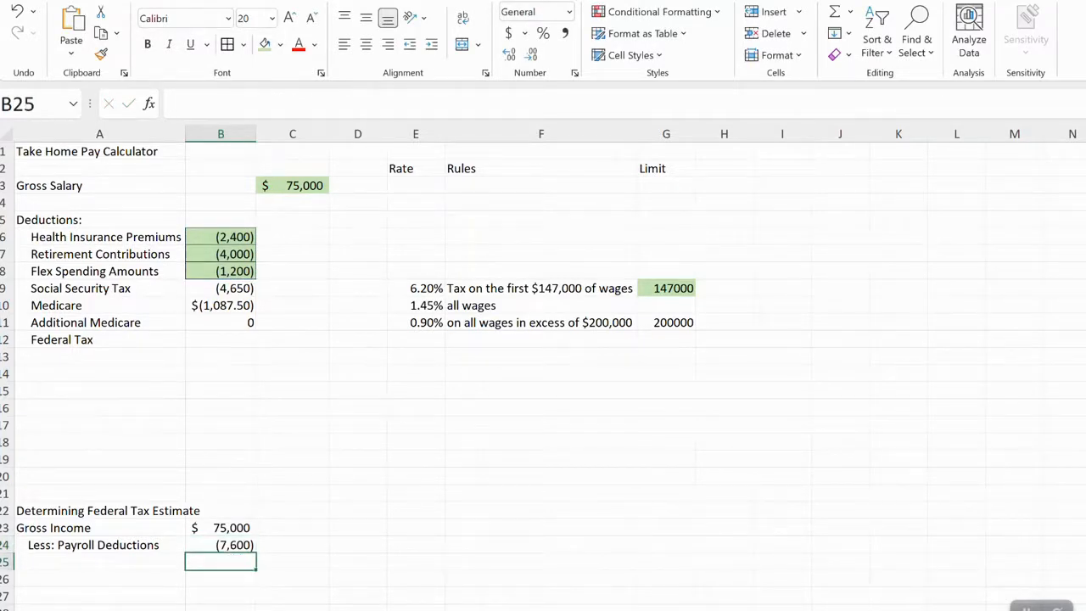
key("Left")
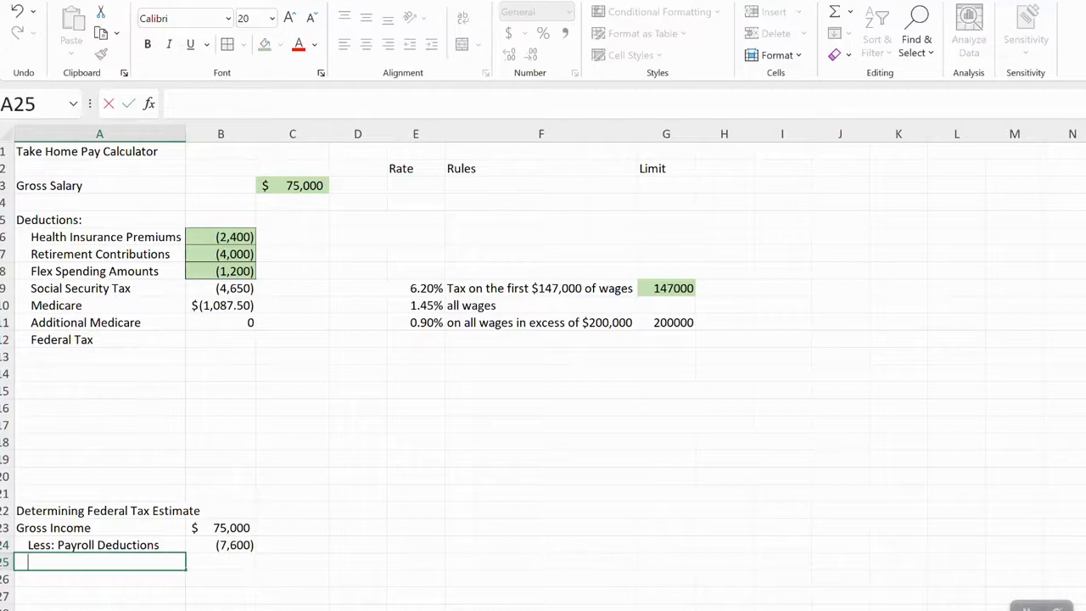
type("Less: ")
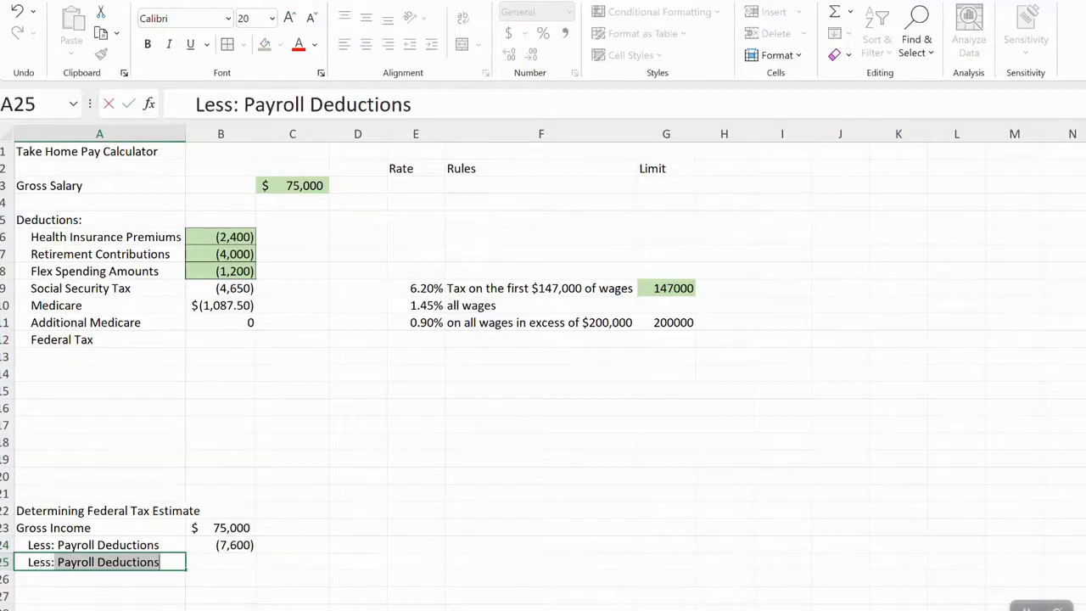
type("Standard ")
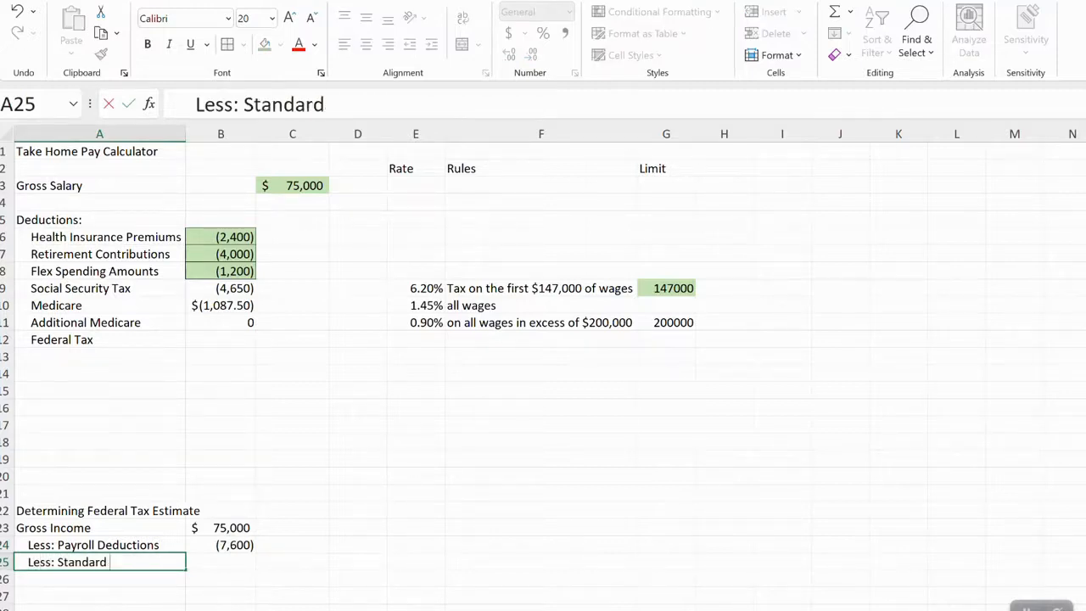
type("Deductions")
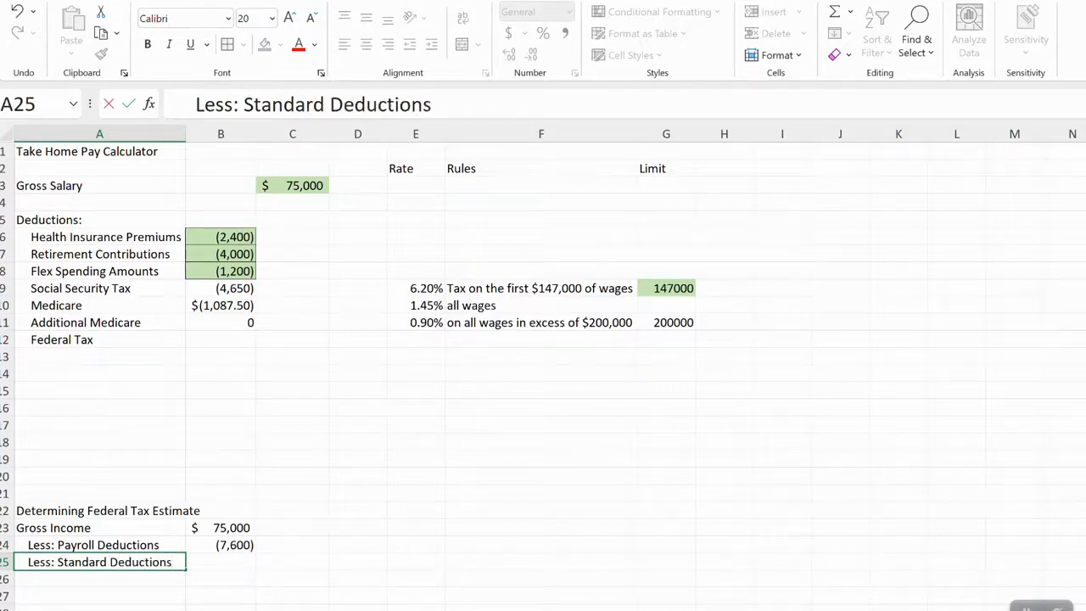
key("Tab")
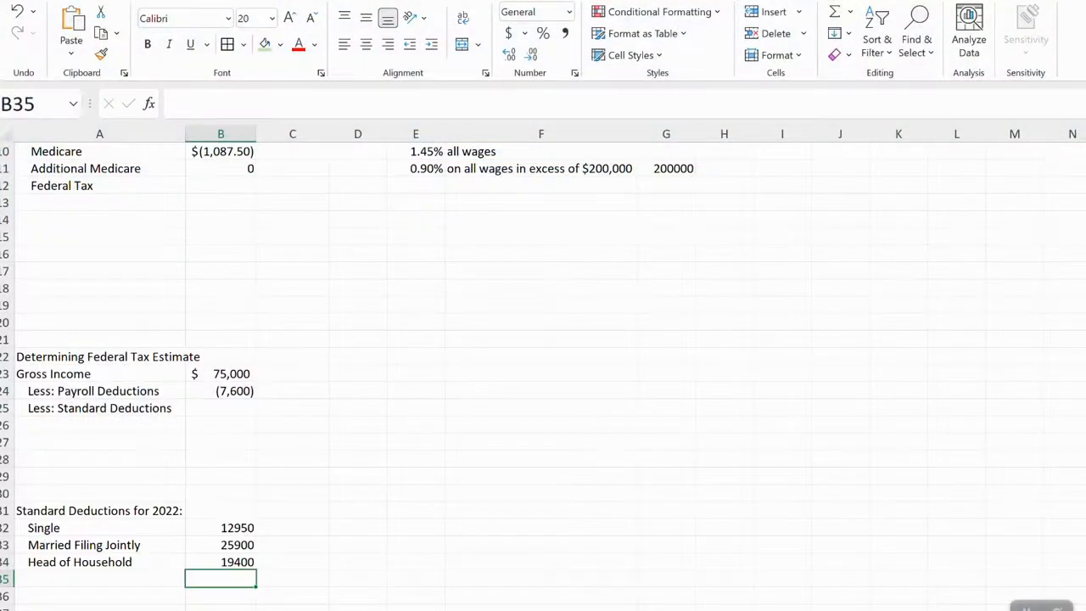
Step: Format the 2022 standard deduction amounts in B32:B34 with thousands separators and no decimals
left_click_drag(221, 527, 220, 561)
left_click(564, 32)
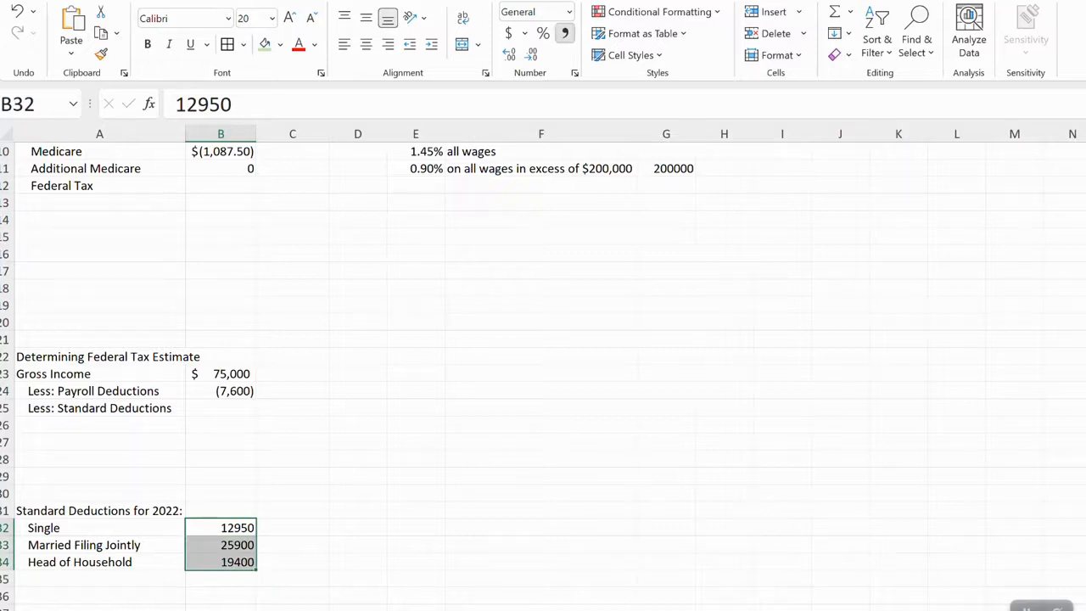
left_click(530, 53)
left_click(530, 53)
left_click(357, 390)
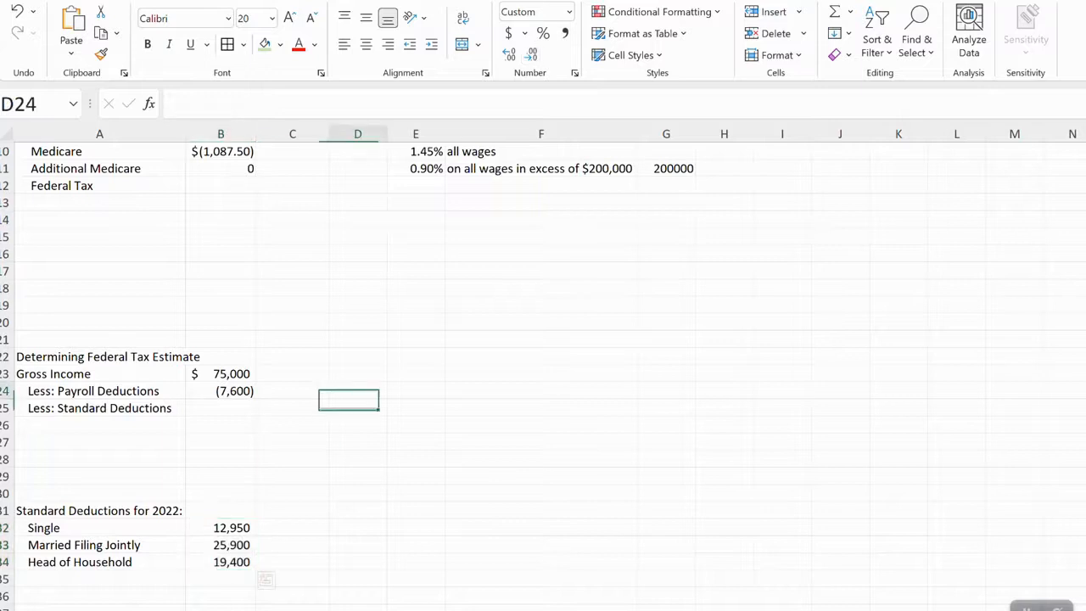
Step: Set B25 by formula to the negative of the Single standard deduction and give the cell a bottom border
scroll(357, 390, "up", 1)
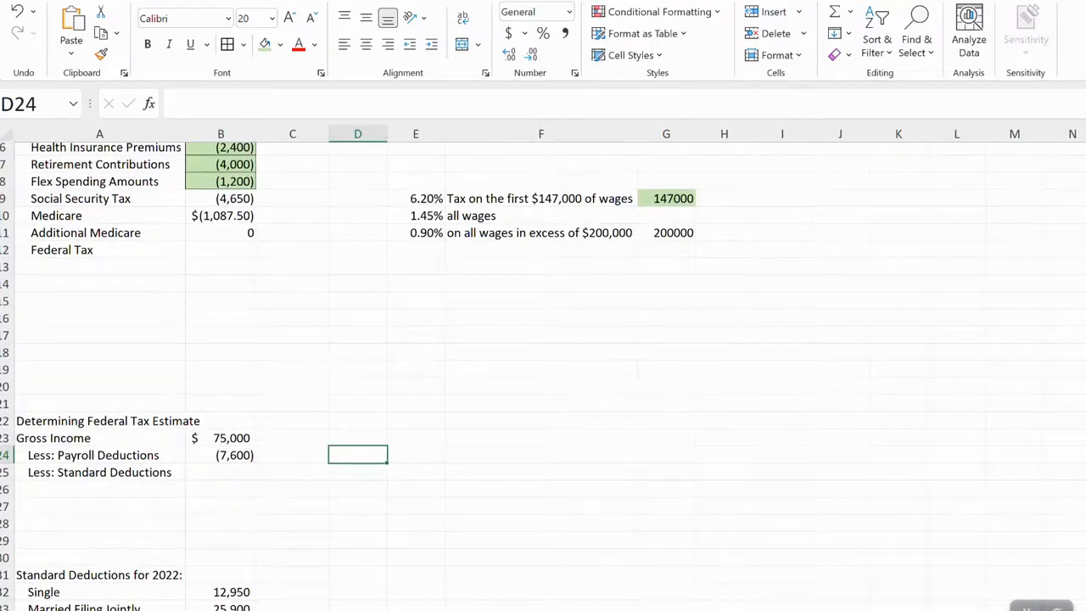
scroll(543, 365, "down", 3)
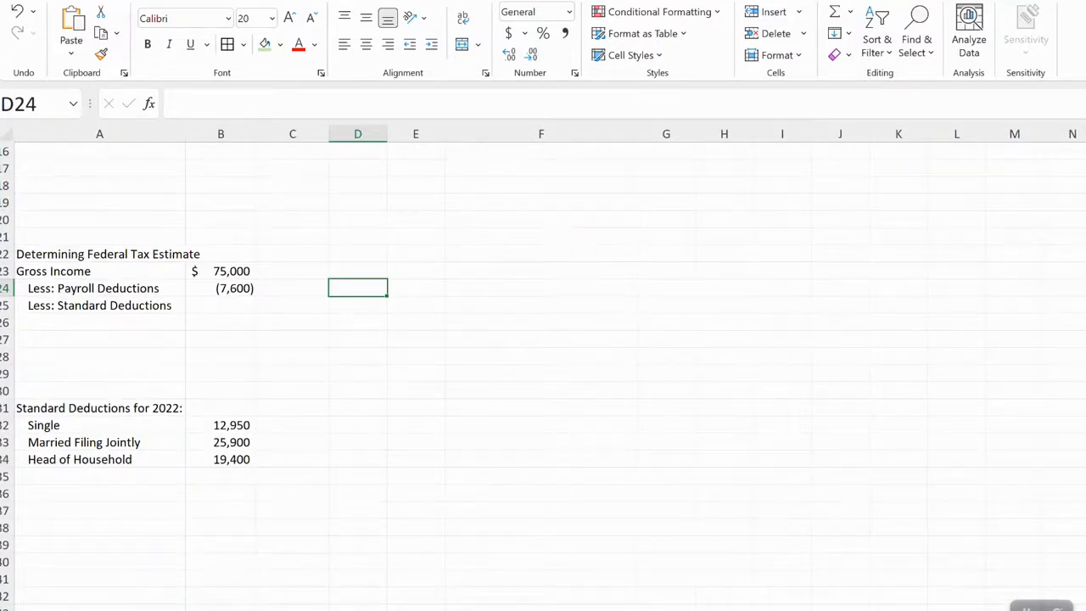
left_click(220, 306)
type("=")
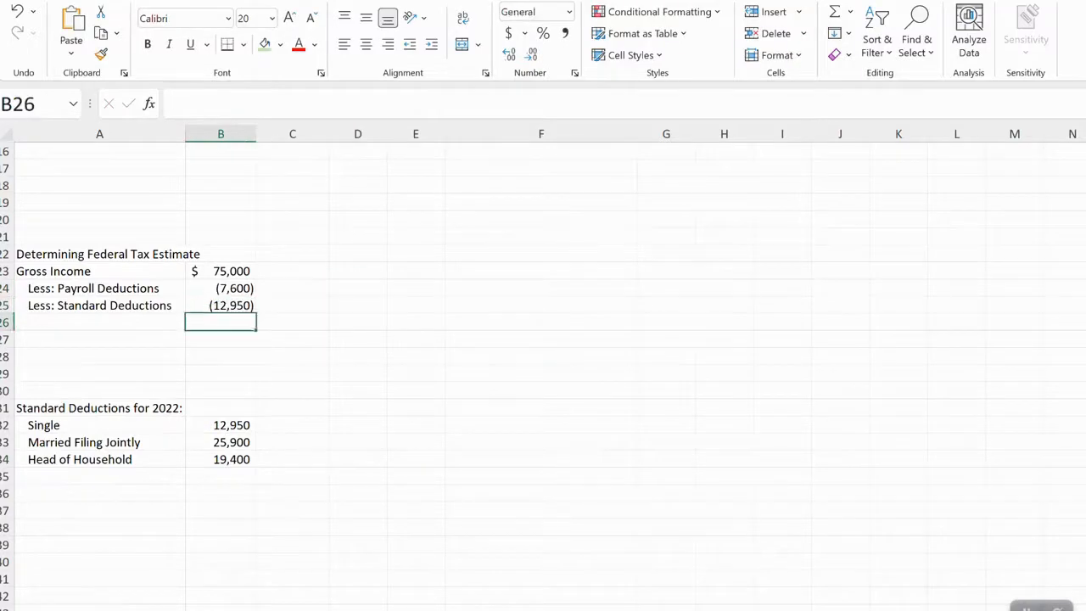
Step: Enter =SUM(B23:B25) in B26 to subtract both deductions from gross income
type("=sum(")
left_click_drag(221, 271, 220, 305)
type(")")
key("Return")
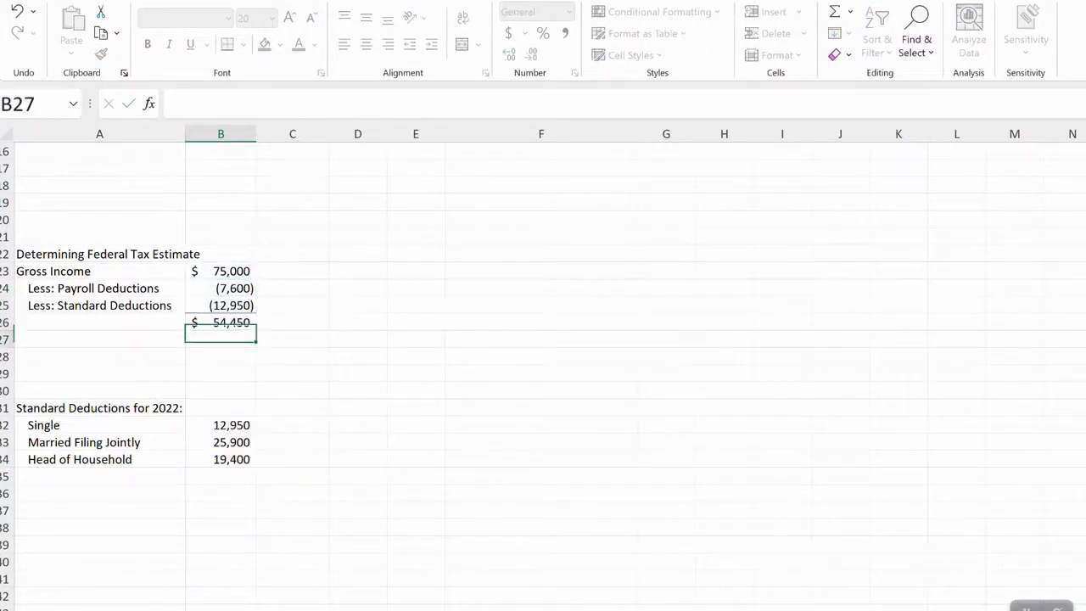
key("Up")
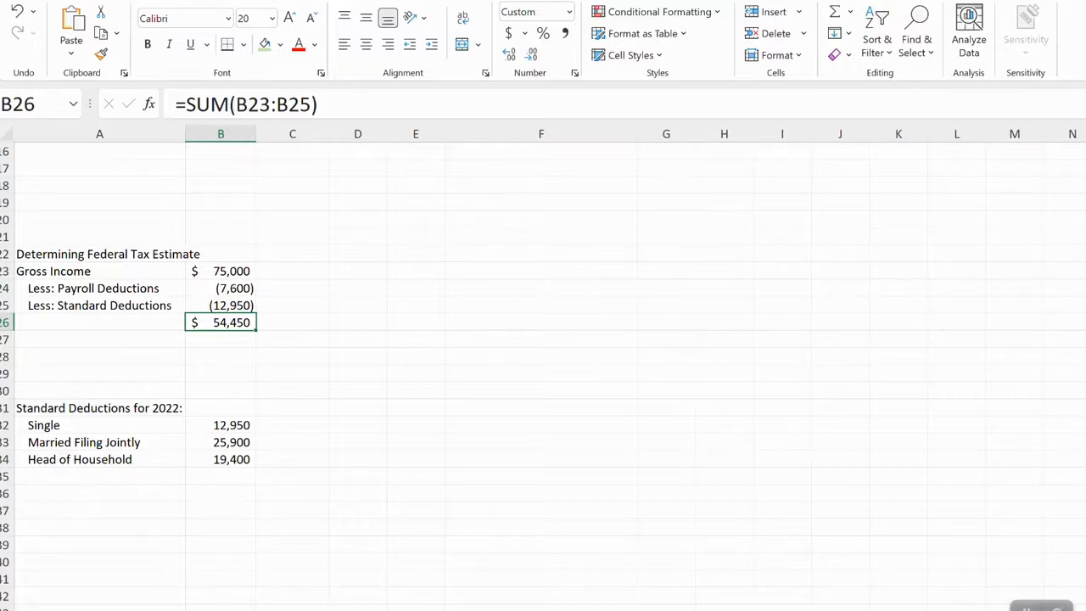
Step: Label the total row in A26 as "Estimate of Taxable Income"
left_click(100, 322)
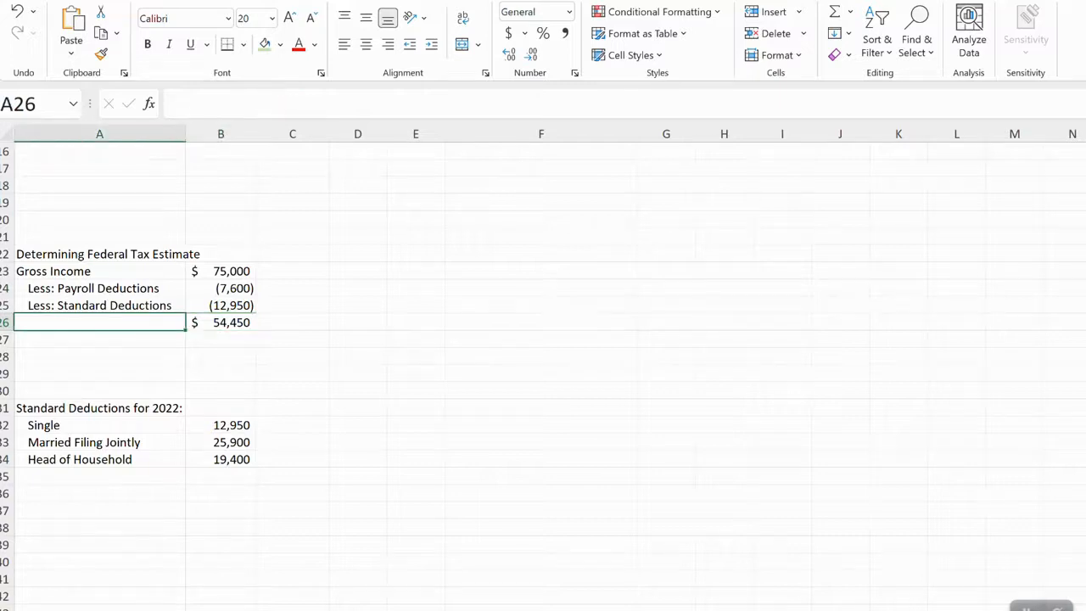
type("Est")
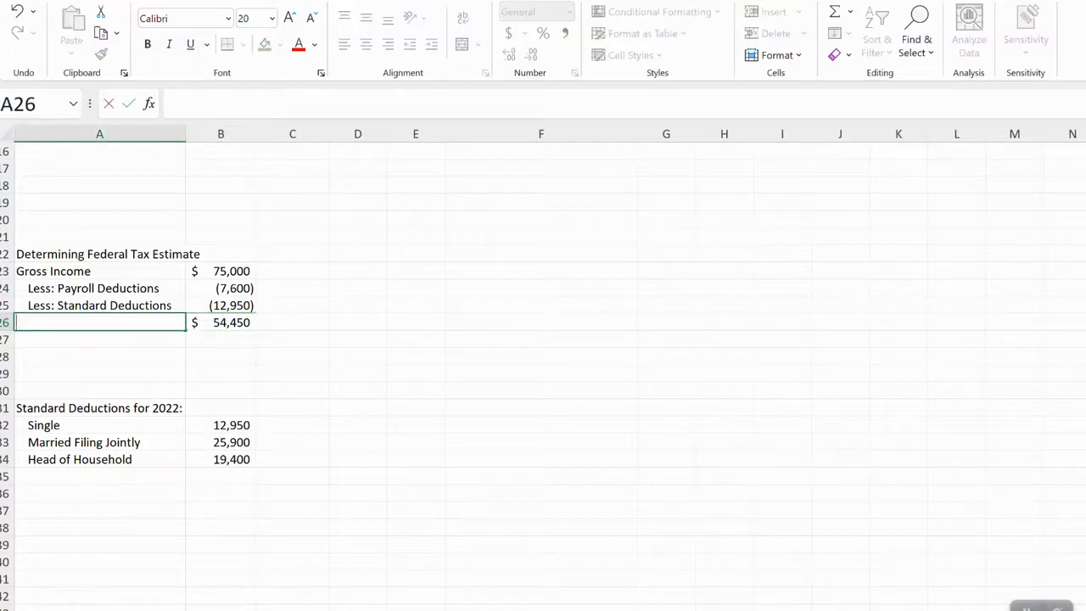
type("imate of ")
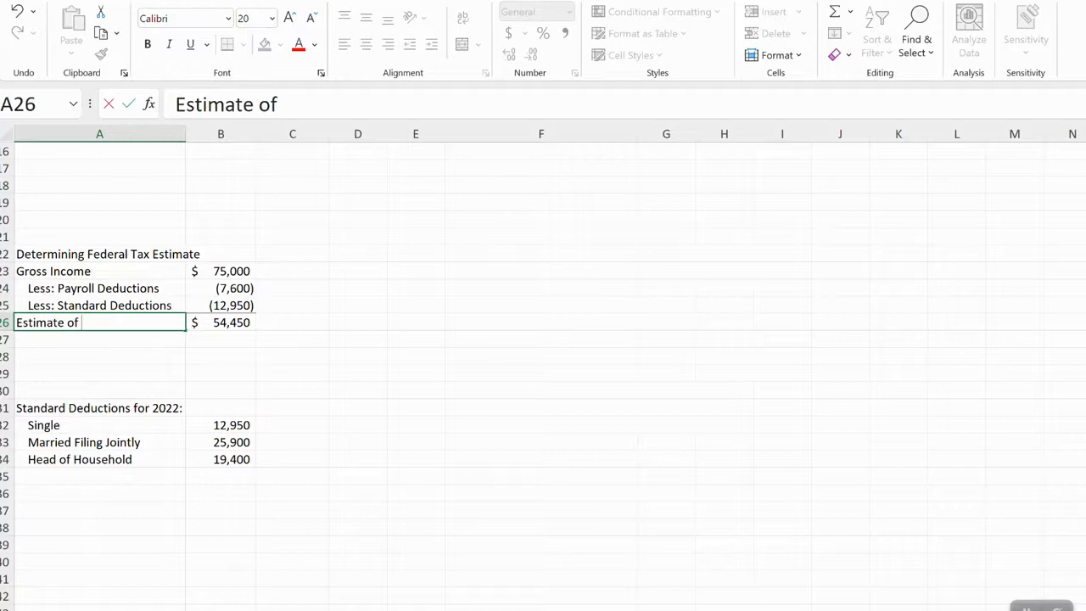
type("Taxable Income")
key("Return")
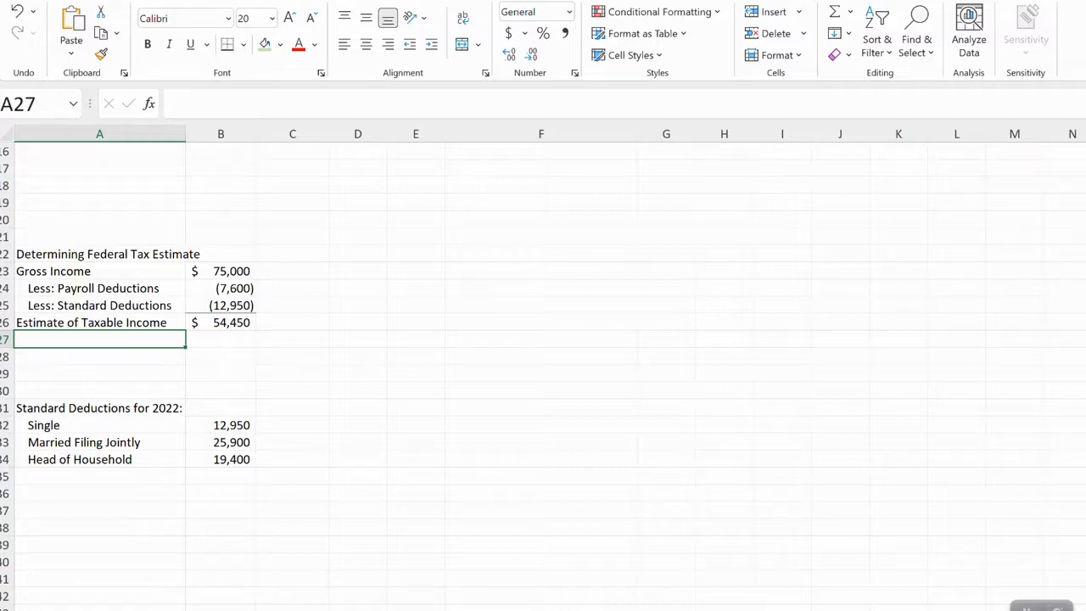
Step: Delete the empty rows 28 to 30 so one blank row remains above the Standard Deductions for 2022 table
left_click(5, 356)
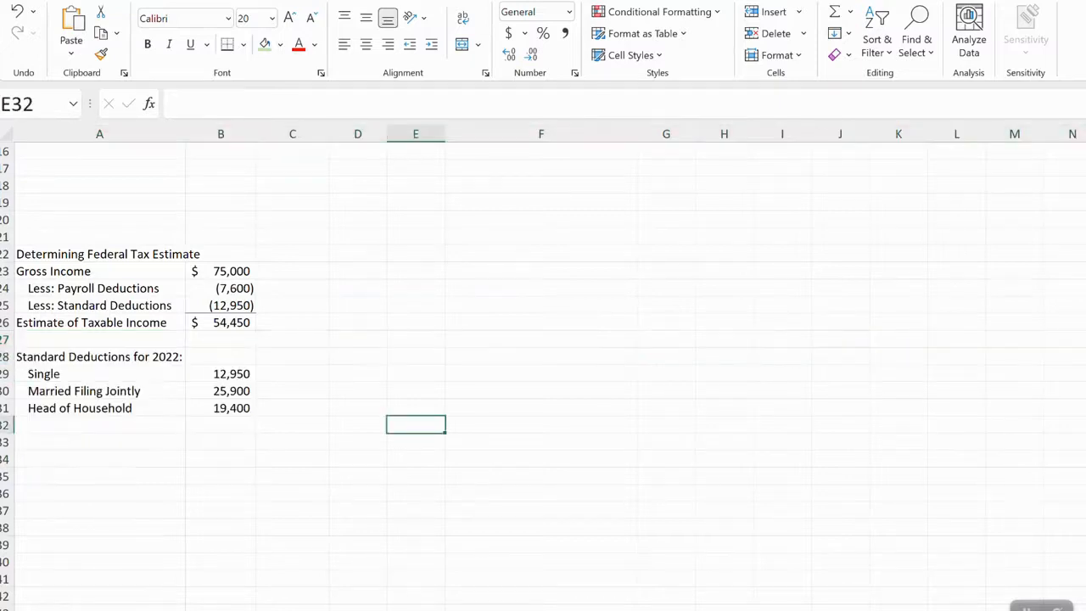
Step: Shade the heading cells A22:B22 of the Determining Federal Tax Estimate section with a light gray fill
left_click(99, 255)
left_click_drag(99, 253, 221, 253)
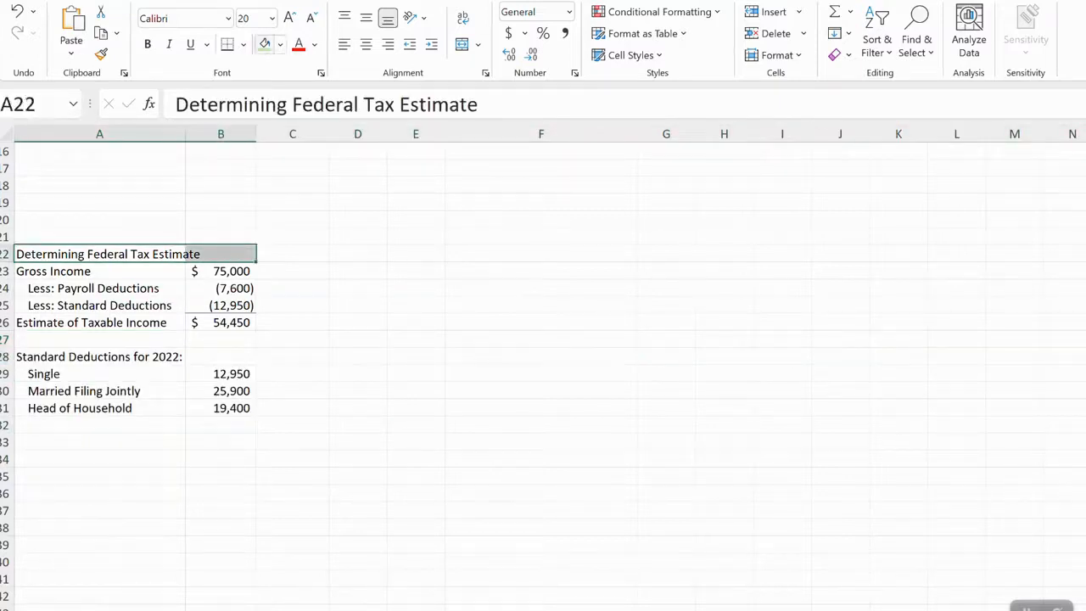
left_click(280, 45)
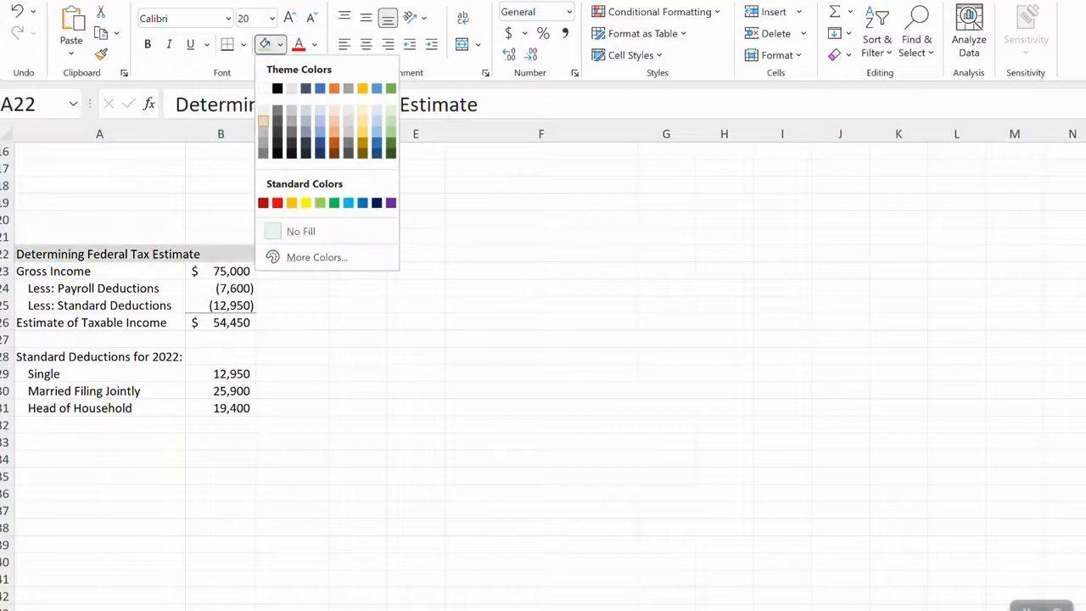
left_click(263, 119)
Step: Enter the table title "Federal Tax Rates for 2022 - Based on AGI & Single" in A33
left_click(100, 442)
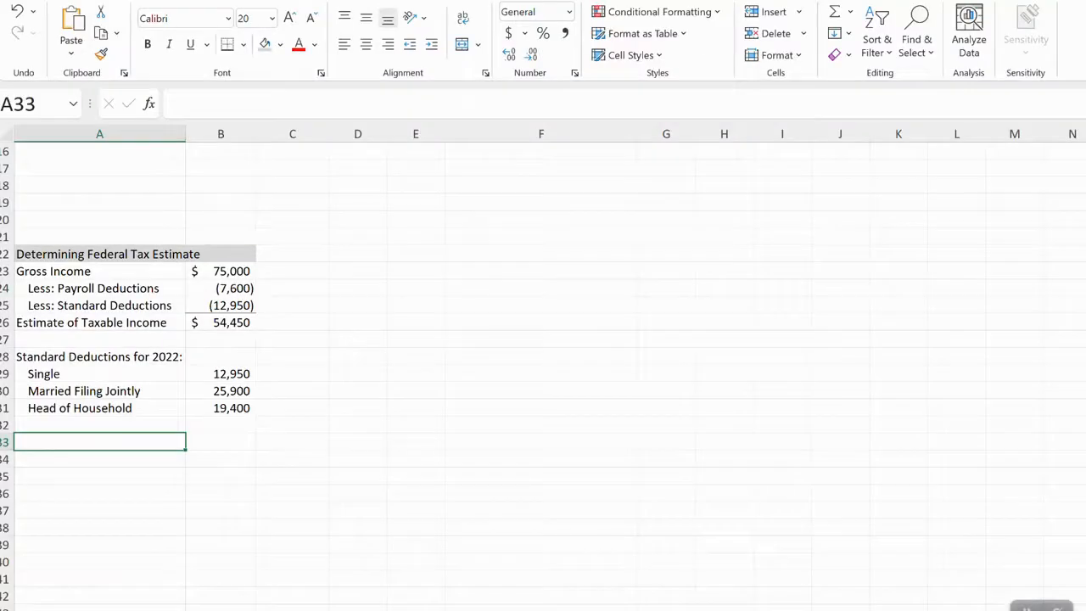
type("F")
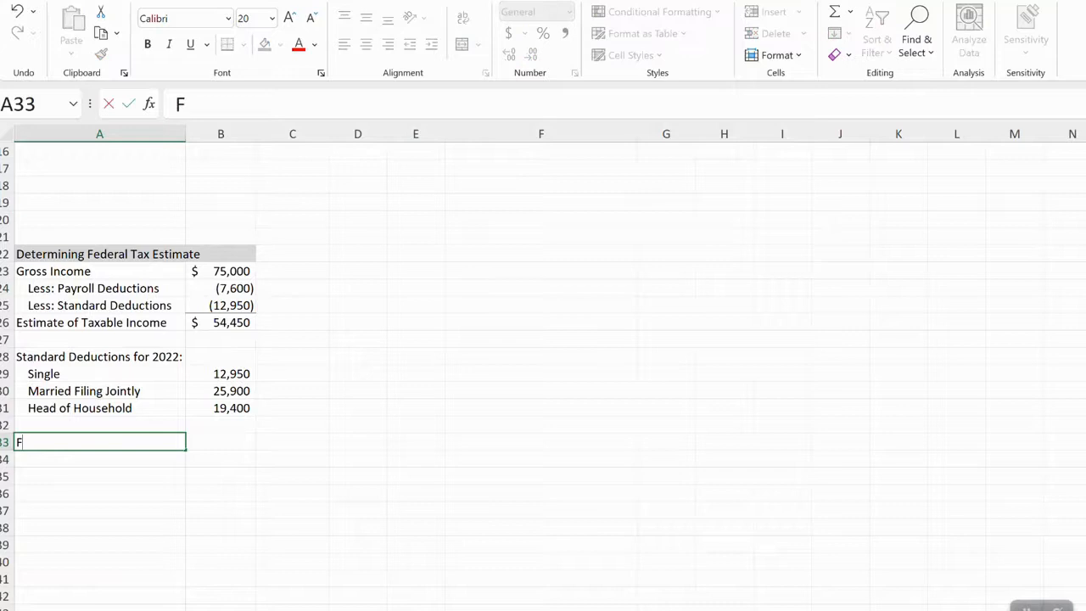
type("ederal Ta")
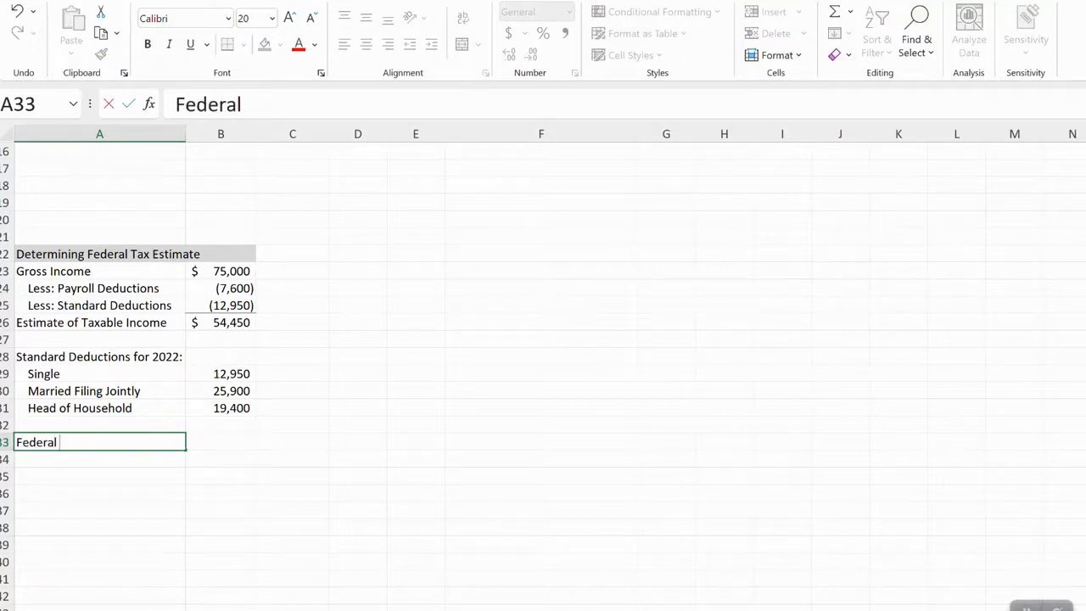
type("x Rate")
key("BackSpace")
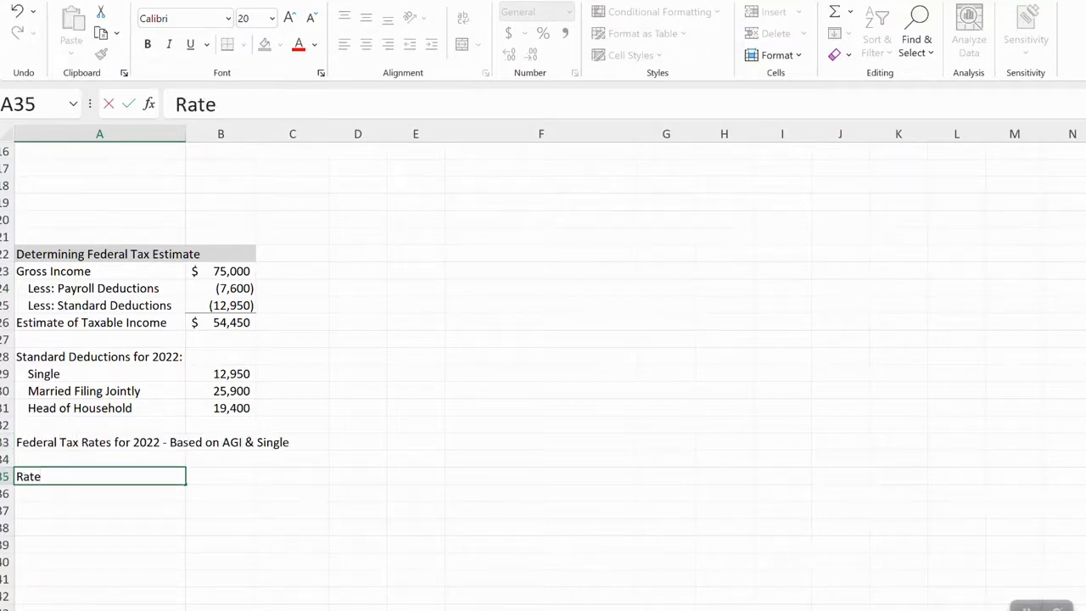
Step: Enter the column headers Rate, Min, Max and Tax Amount in A35:D35
key("Tab")
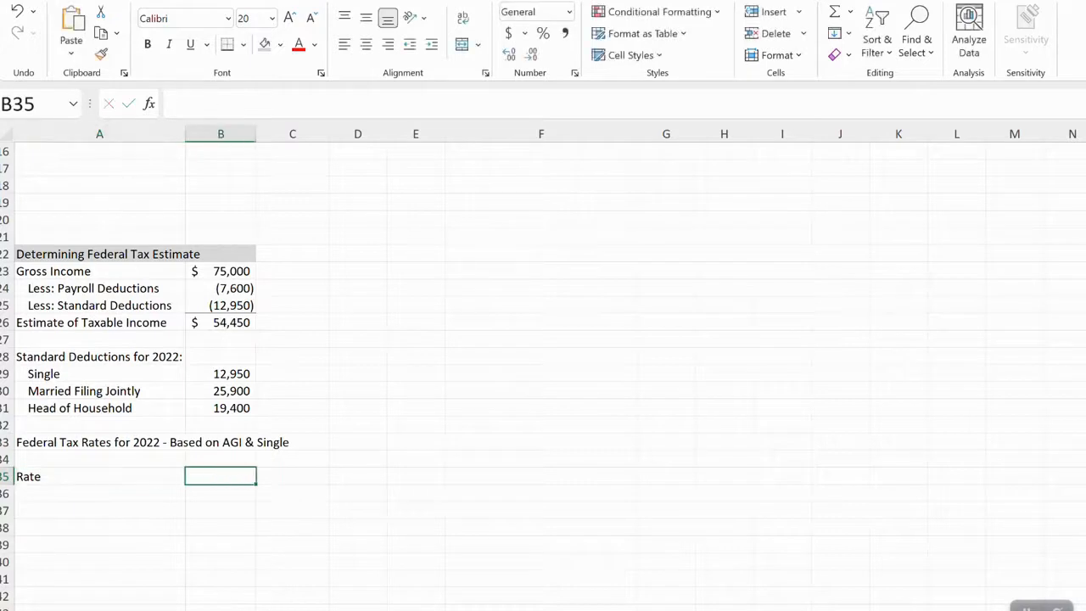
type("Min")
key("Tab")
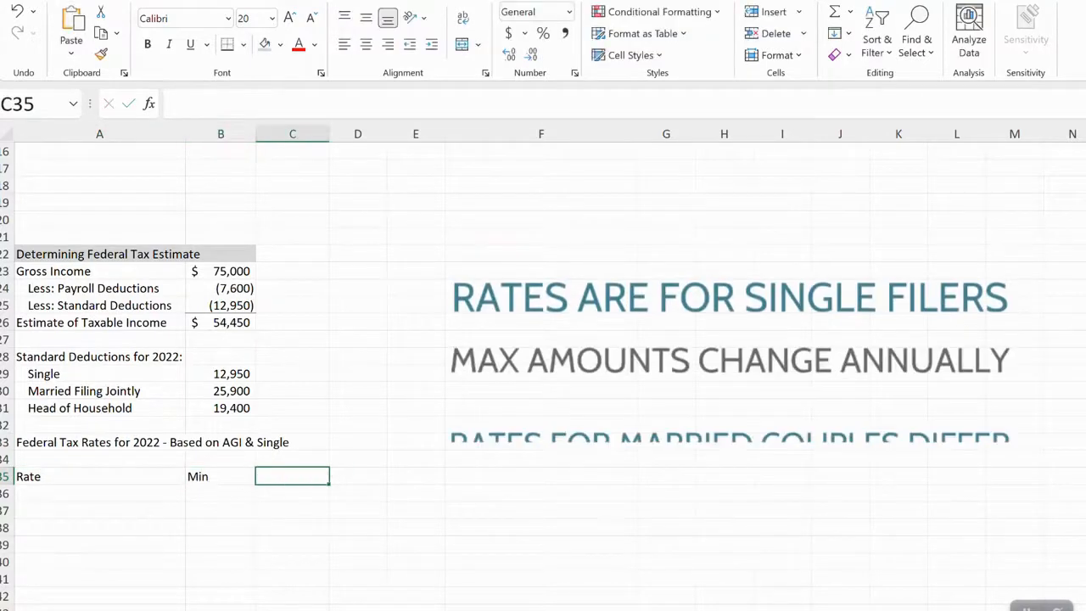
type("Max")
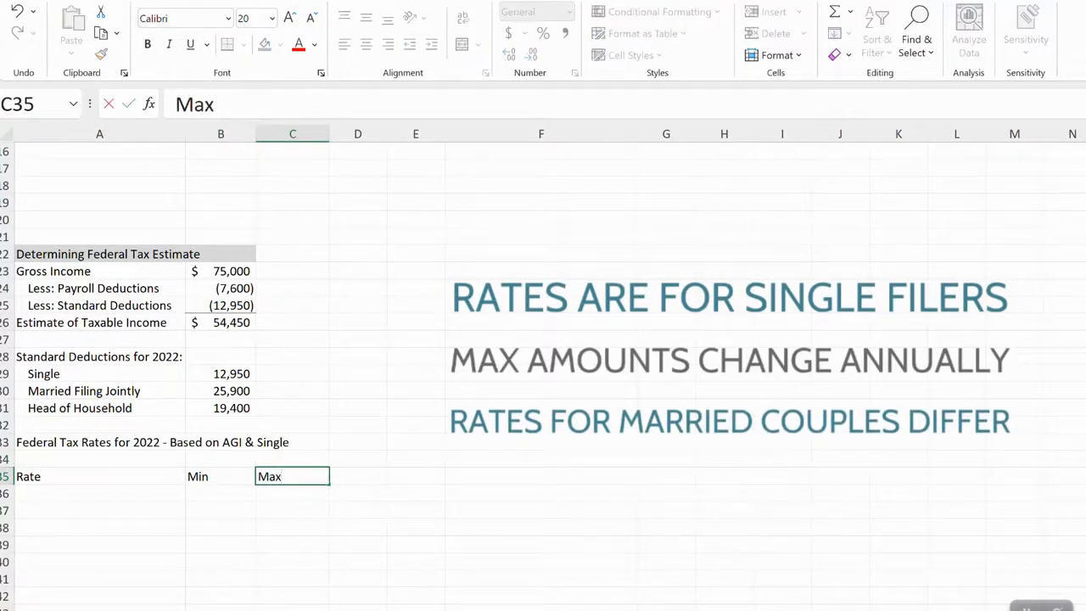
key("Tab")
type("Tax")
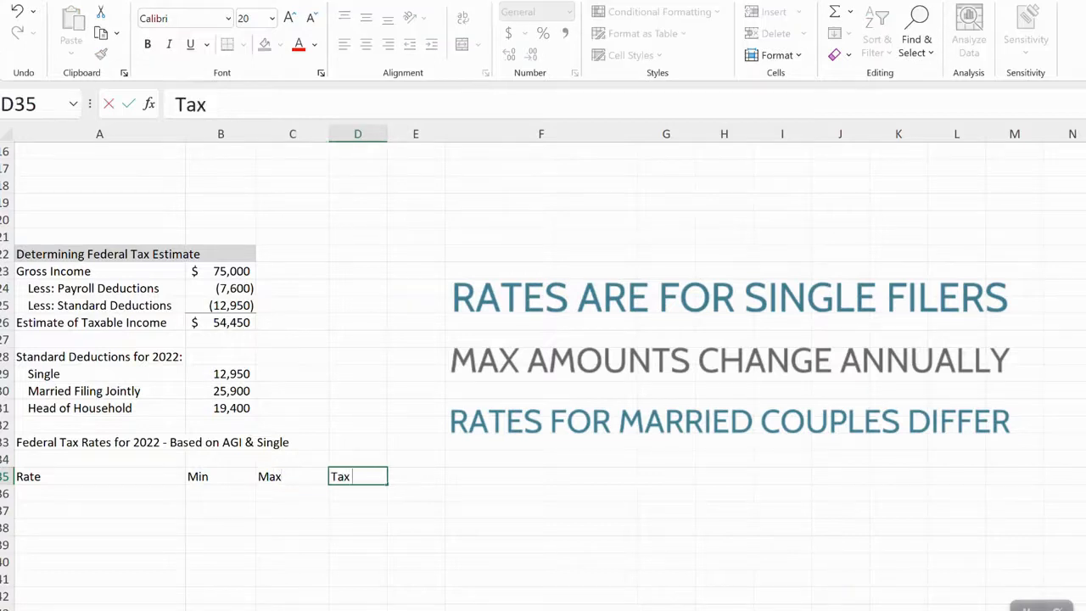
type(" Amount")
key("Return")
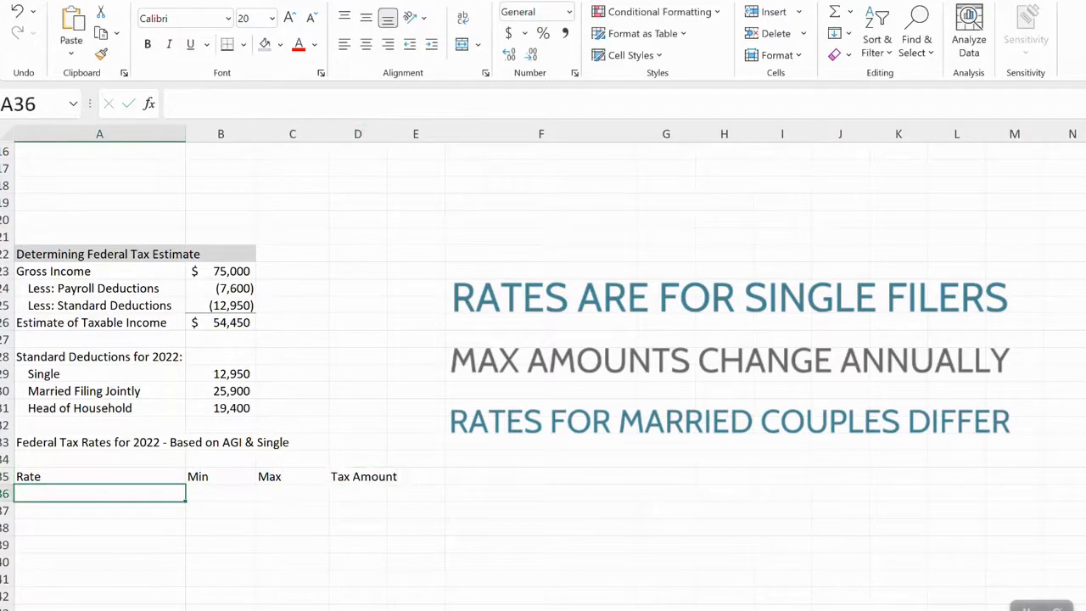
Step: Make the tax rate table's headers in A35:D35 bold
key("Up")
key("Right")
key("Right")
key("Left")
key("Left")
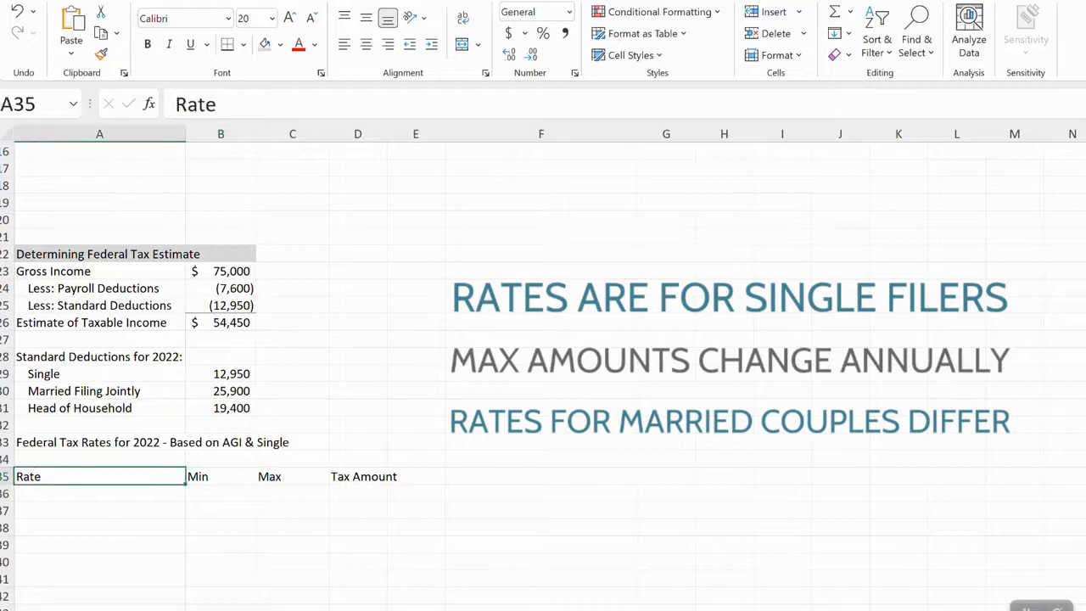
key("Right")
key("Right")
key("Left")
key("Left")
key("shift+Right")
key("shift+Right")
key("shift+Right")
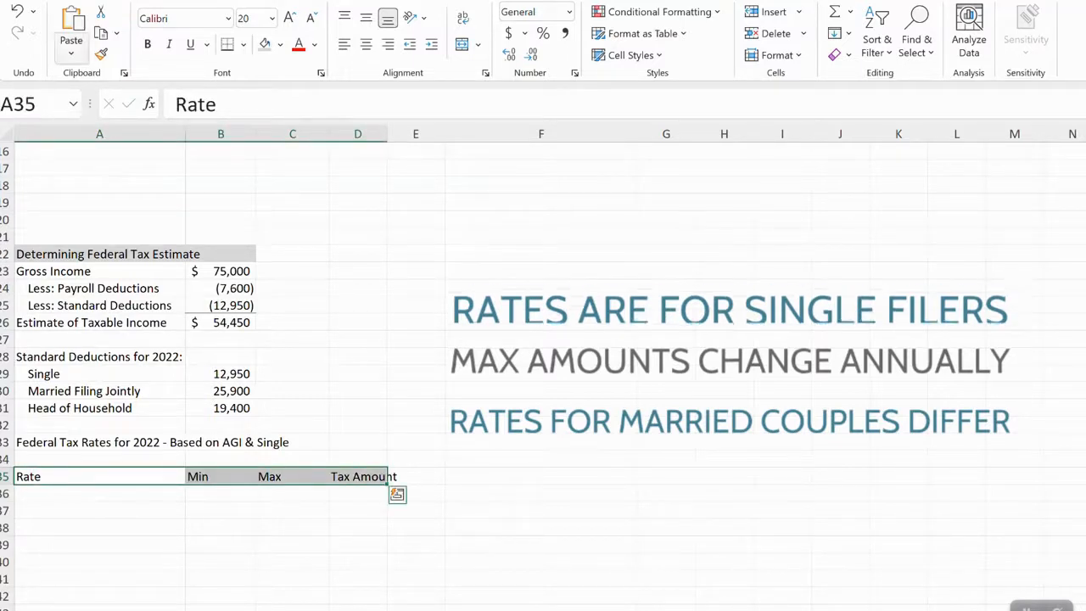
key("ctrl+b")
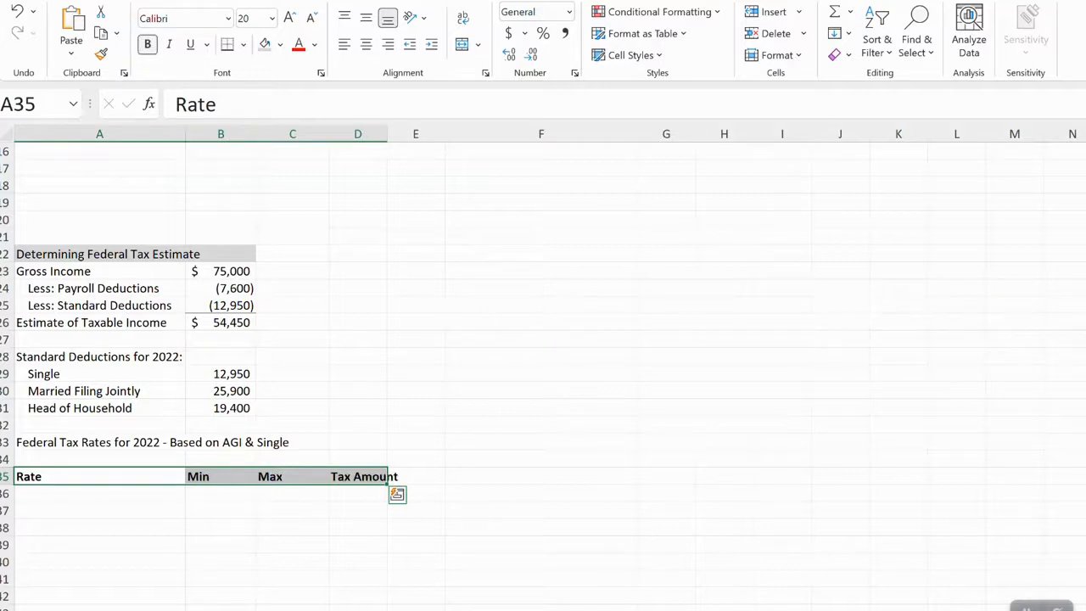
Step: List the tax rates 10%, 12%, 22%, 24%, 32%, 35% and 37% down A36:A42
key("Up")
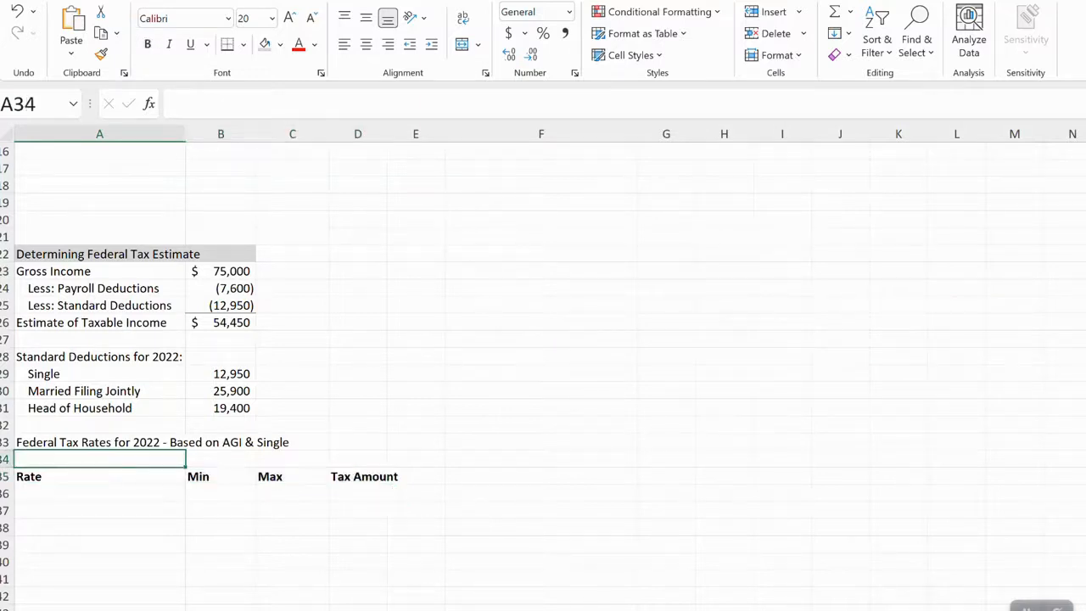
key("Down")
key("Down")
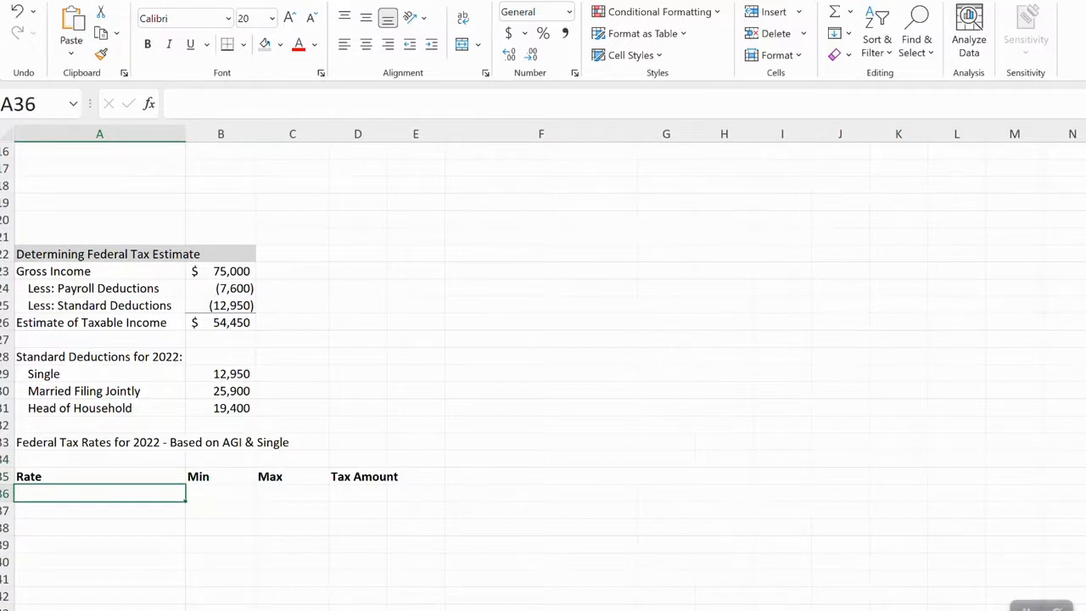
type("10%")
key("Return")
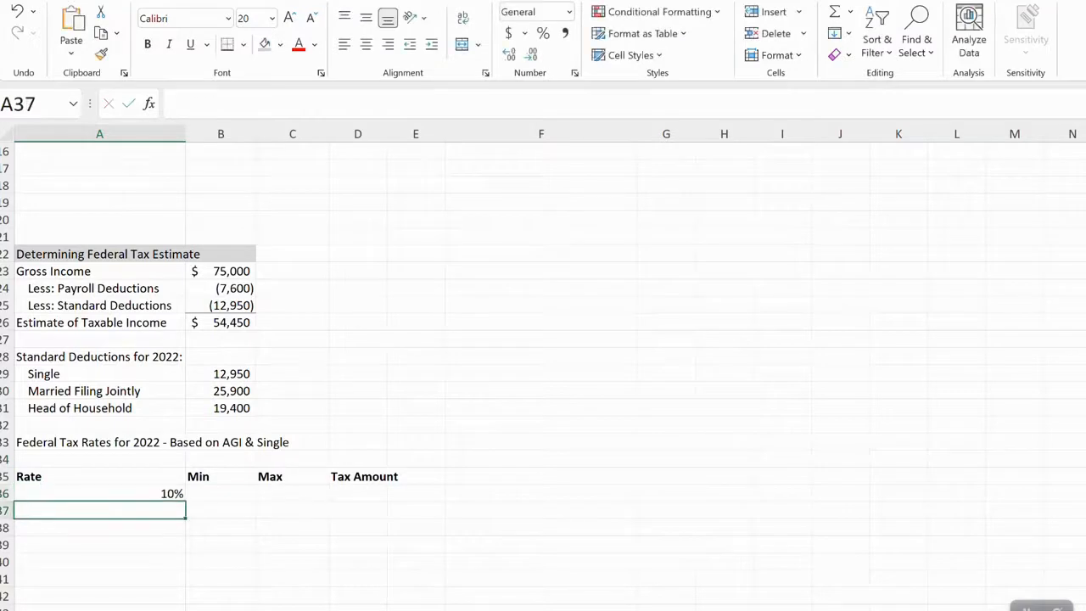
type("12%")
key("Return")
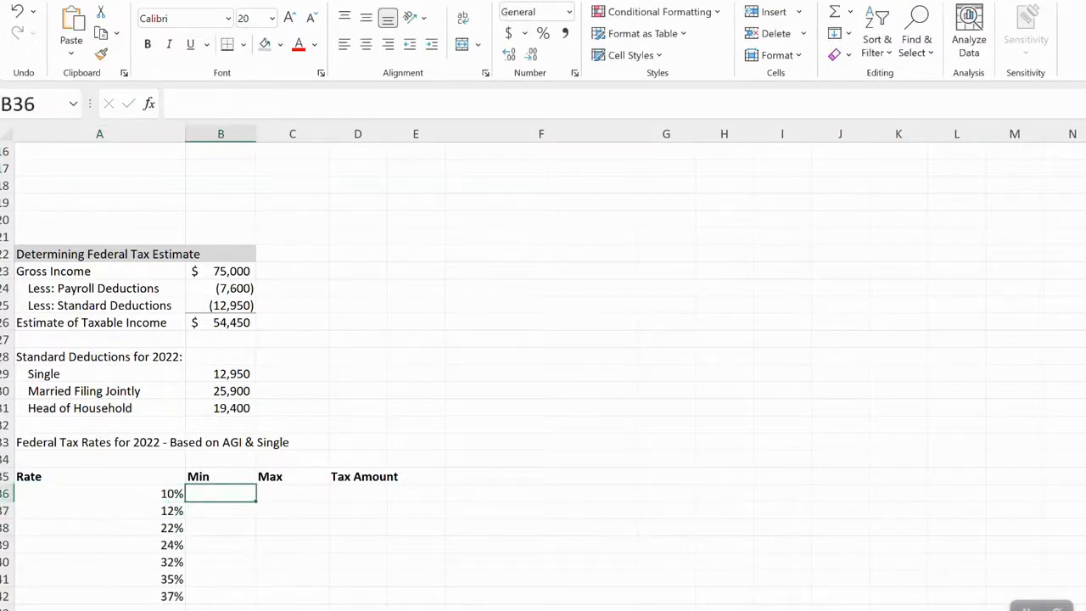
Step: Enter a Min of 0 and a Max of 10275 for the 10% rate in row 36
type("=")
key("BackSpace")
type("0")
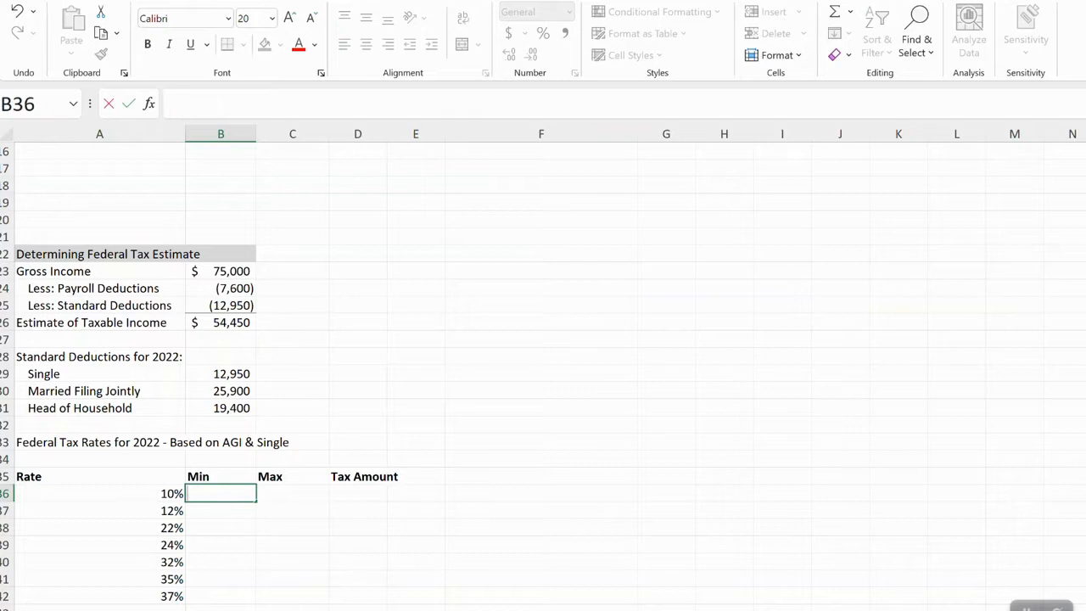
key("Tab")
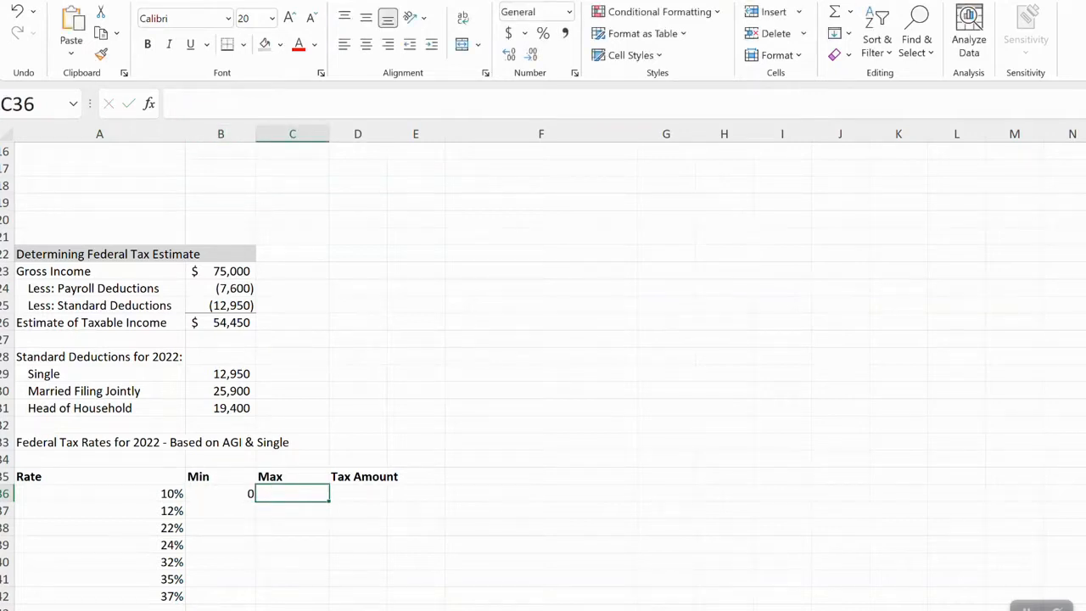
type("10275")
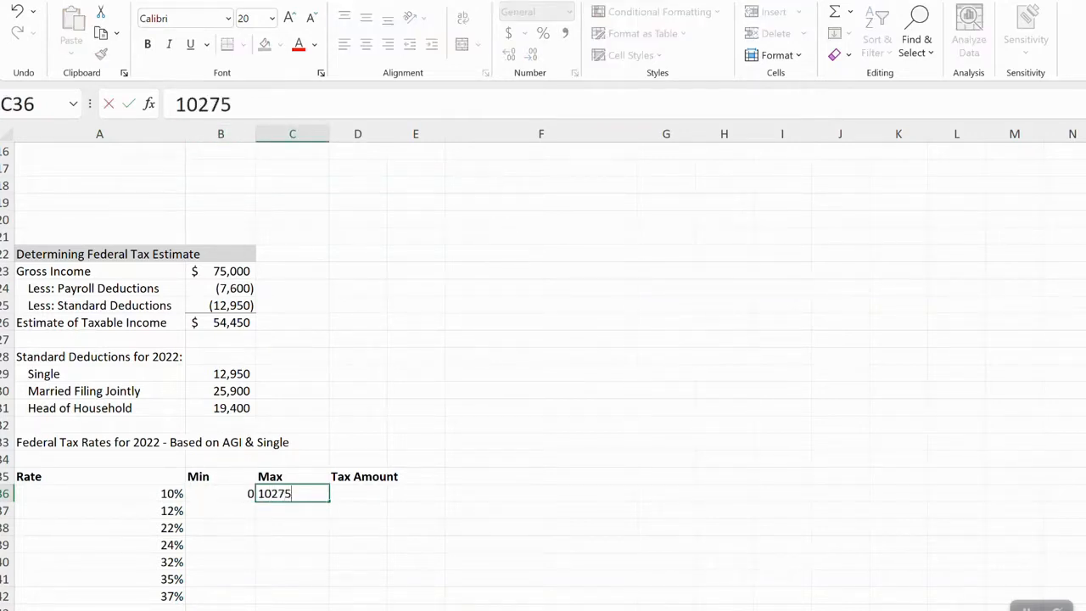
key("Return")
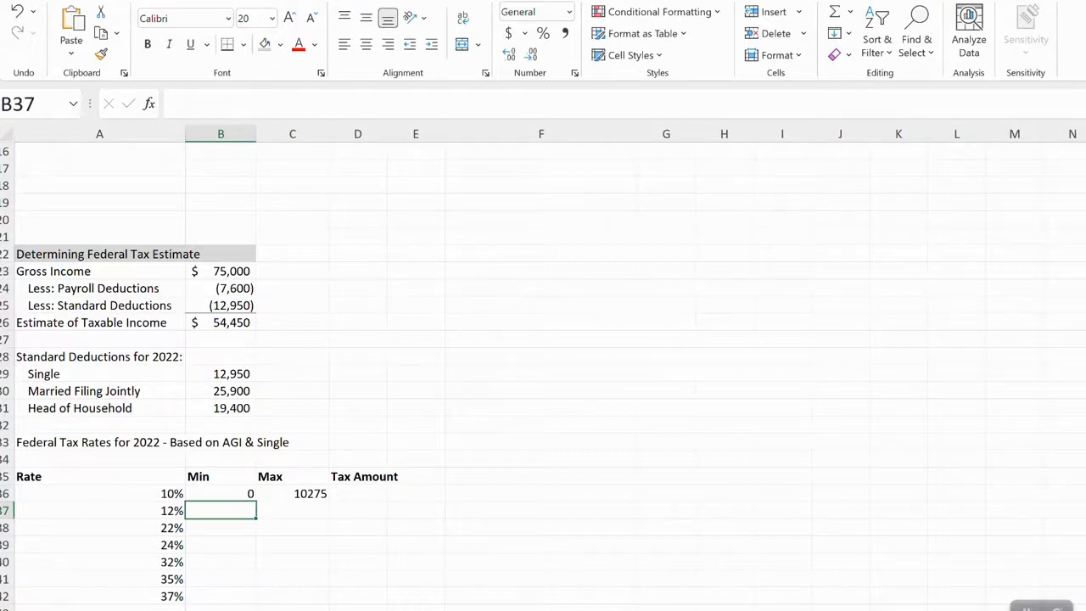
Step: Set the 12% rate's Min in B37 to =C36 and copy the formula down through B42
type("=")
key("Right")
key("Up")
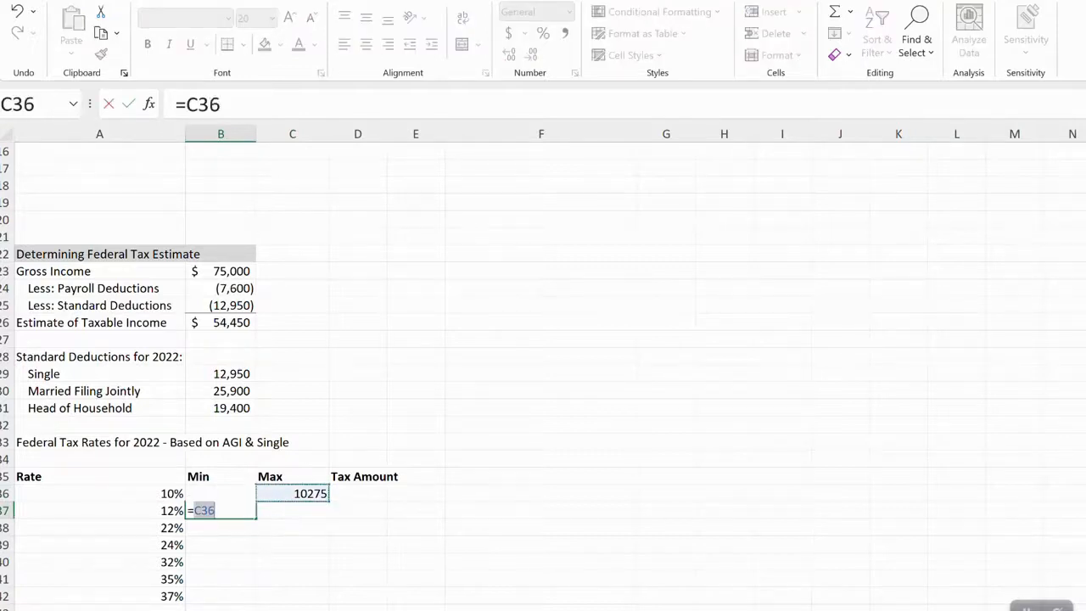
key("Return")
key("Up")
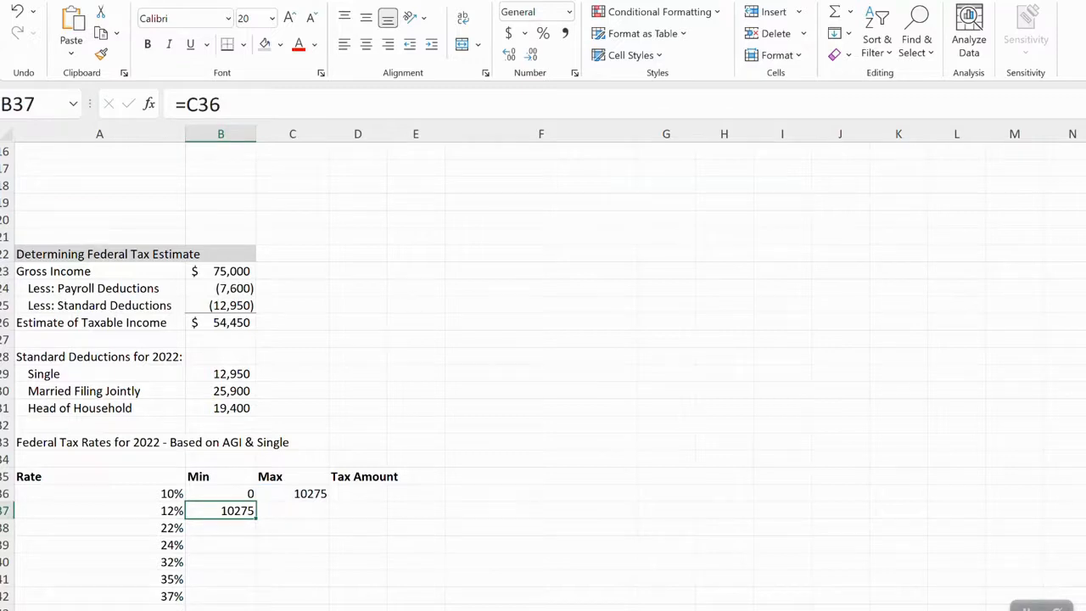
key("Right")
key("Up")
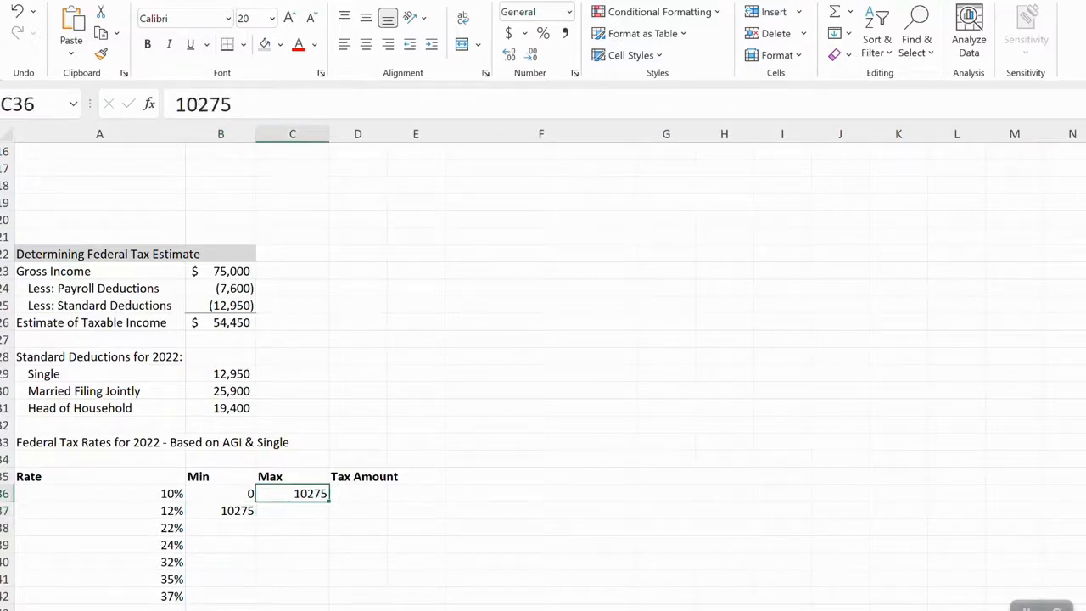
key("Down")
key("Left")
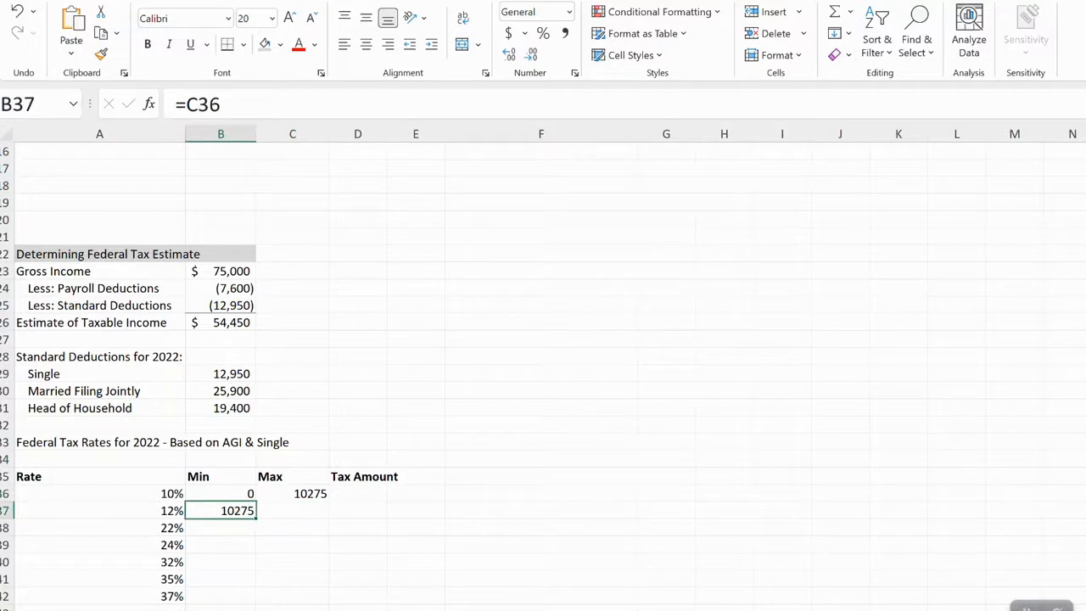
left_click_drag(255, 518, 256, 605)
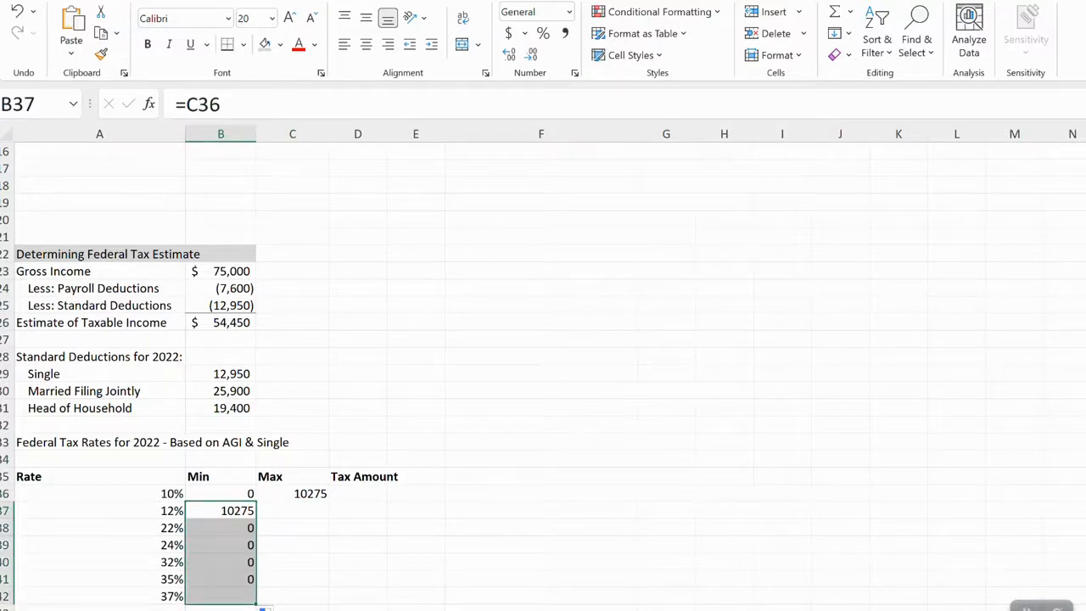
Step: Enter the remaining Max amounts 41775, 89075, 107050, 215950 and 539900 in C37:C41
left_click(292, 510)
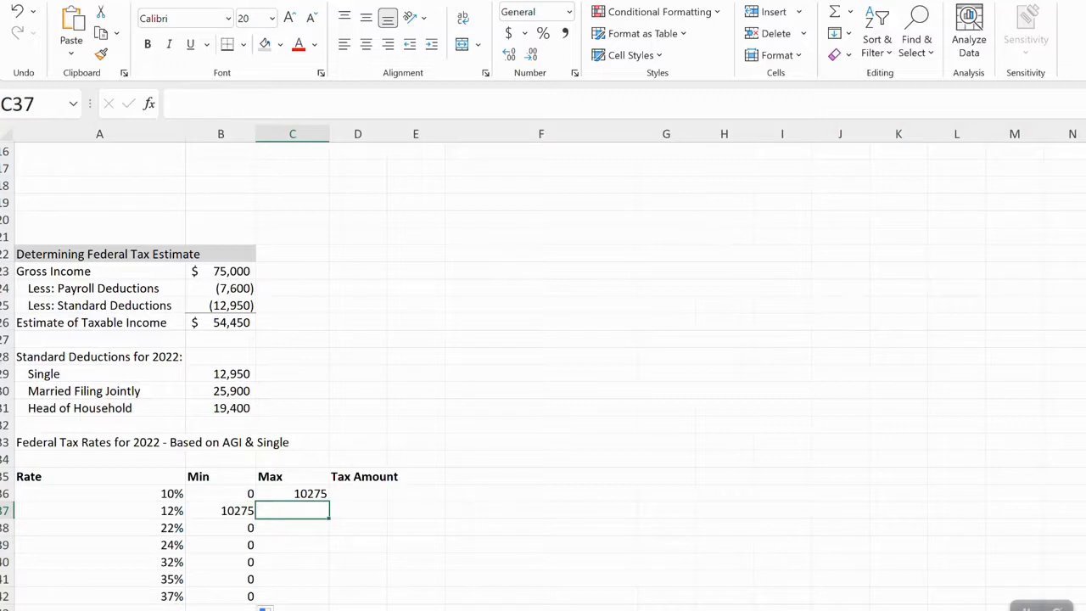
type("417")
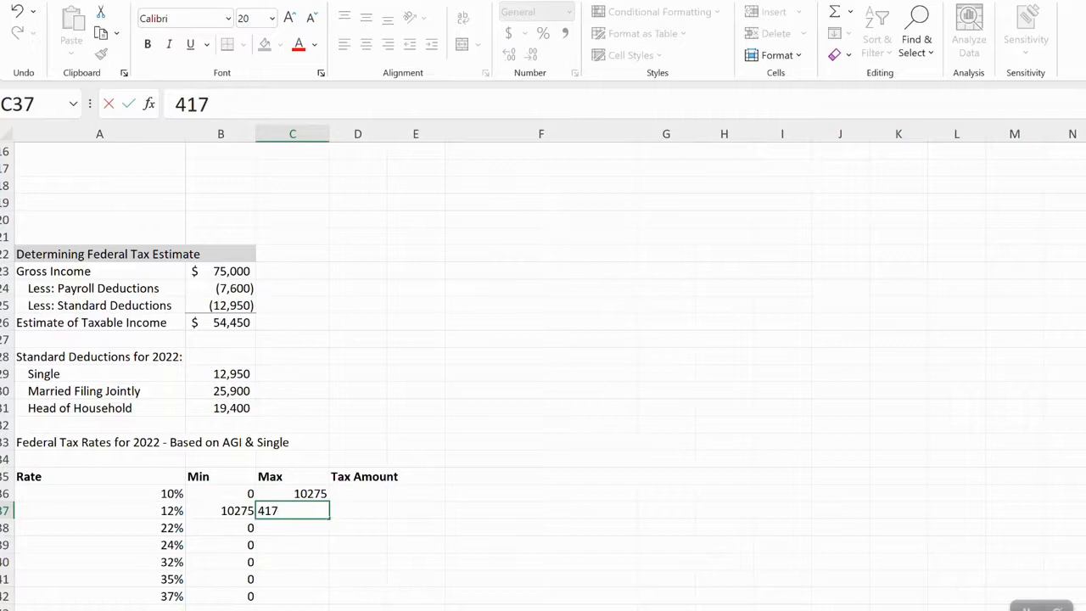
type("75")
key("Return")
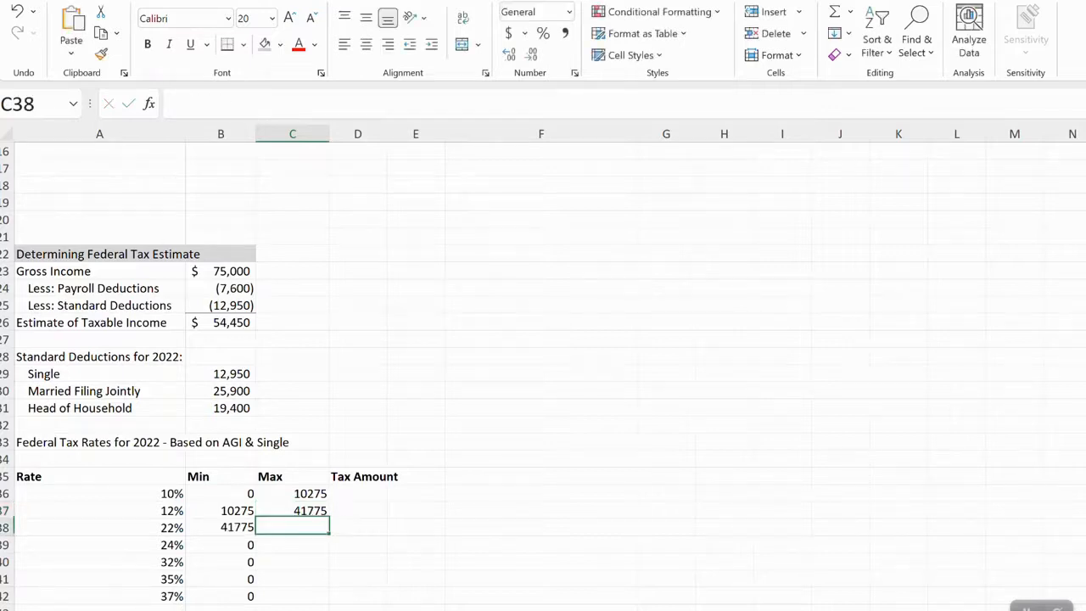
type("8907")
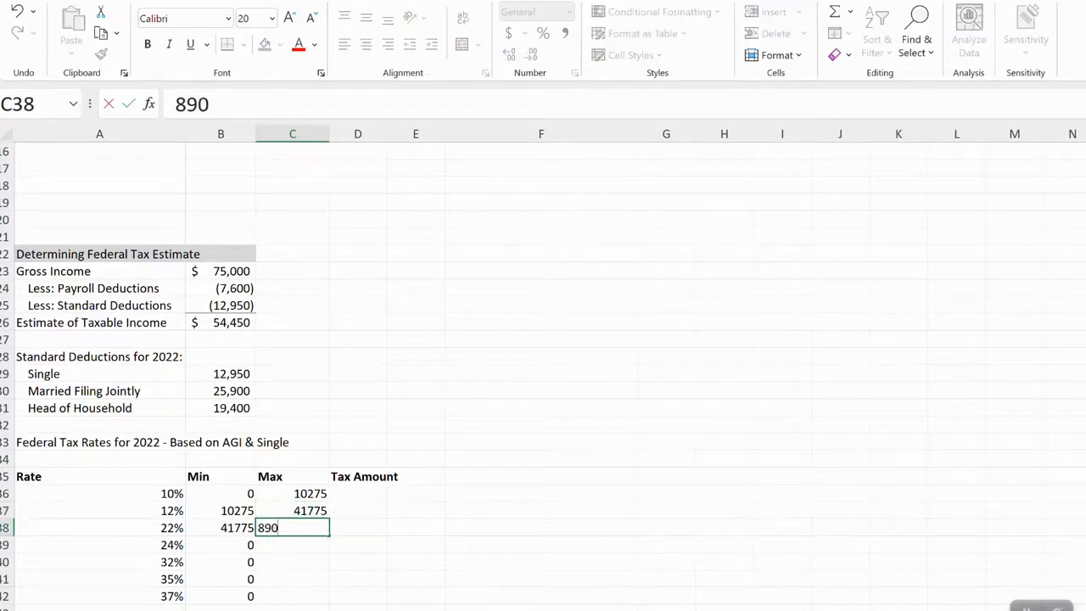
type("5")
key("Return")
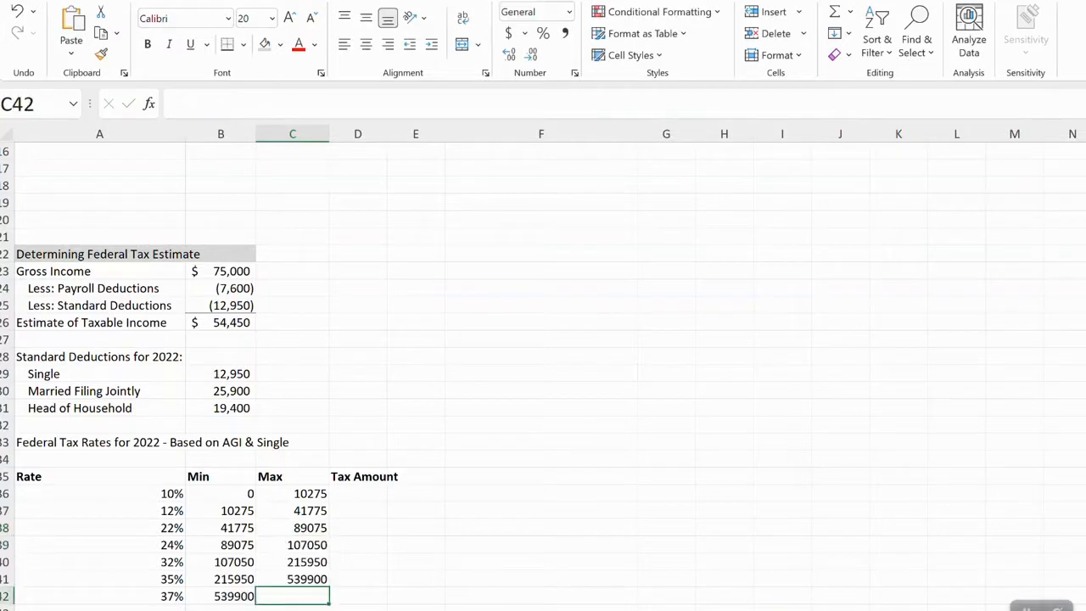
Step: Format the Min and Max amounts in B36:C42 with thousands separators and no decimals
key("Left")
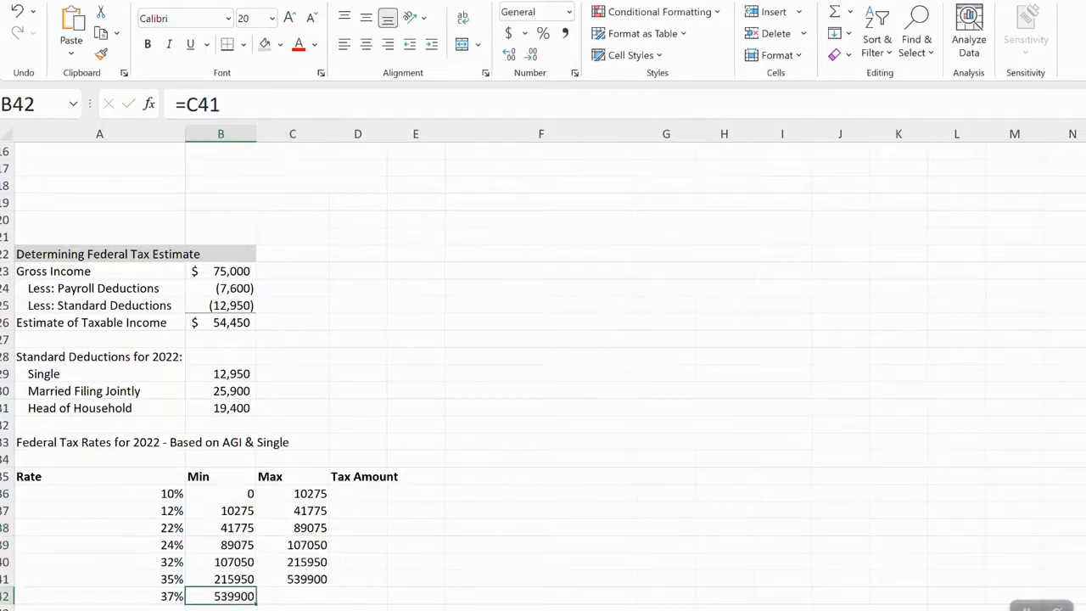
key("shift+Up")
key("shift+Up")
key("shift+Up")
key("shift+Up")
key("shift+Up")
key("shift+Up")
key("shift+Right")
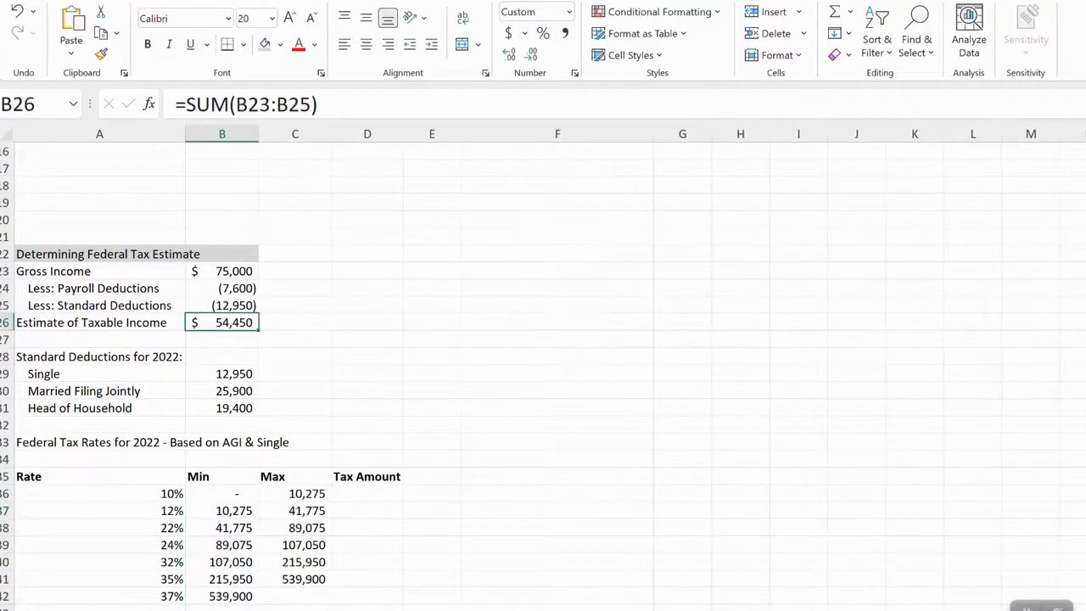
left_click(367, 493)
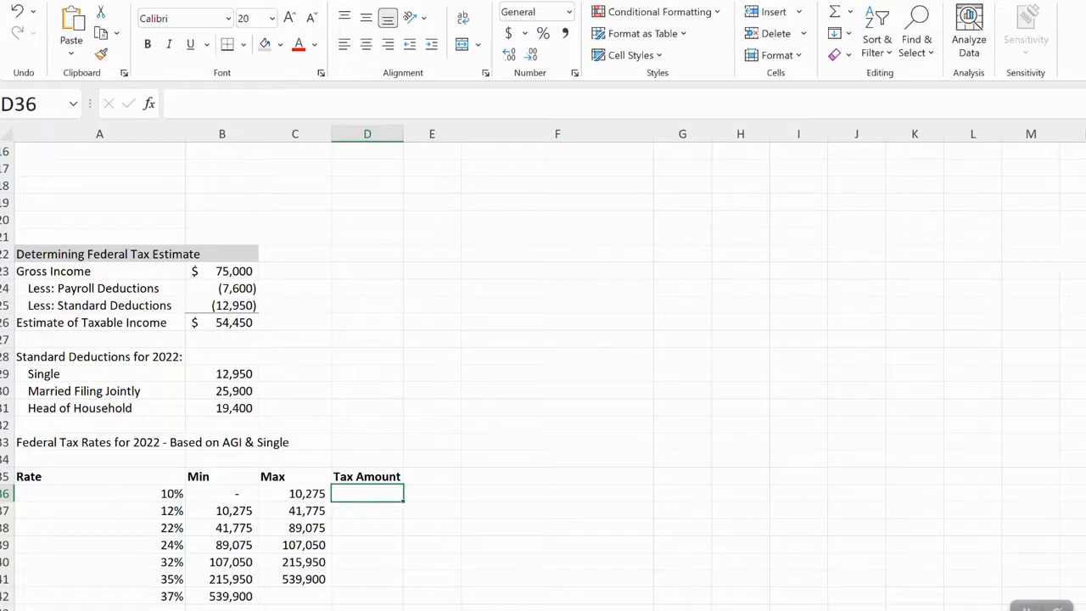
scroll(543, 373, "up", 5)
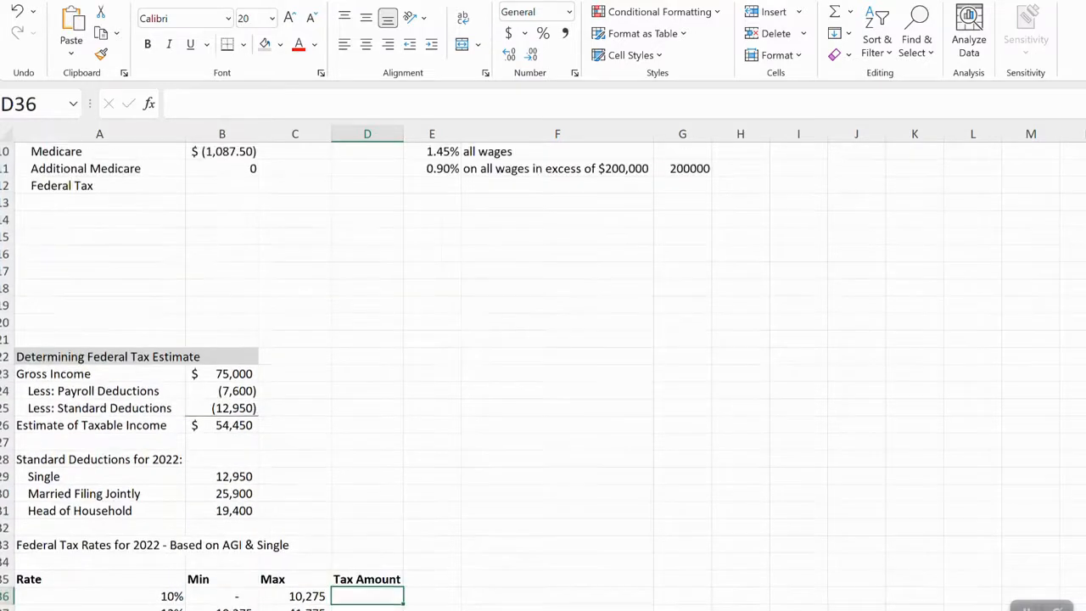
scroll(543, 373, "down", 3)
scroll(543, 374, "up", 2)
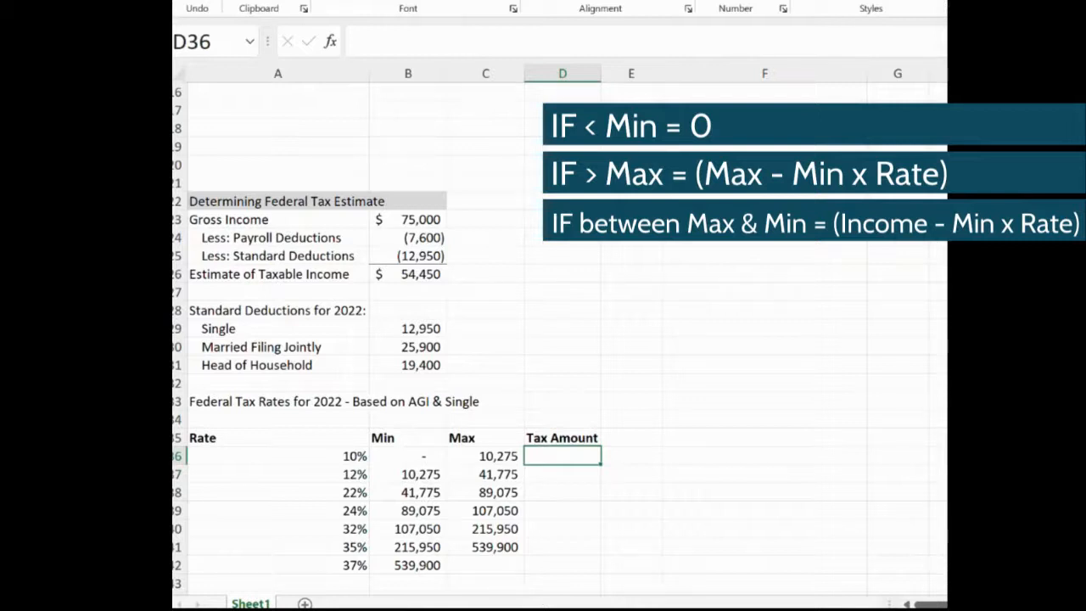
left_click(408, 274)
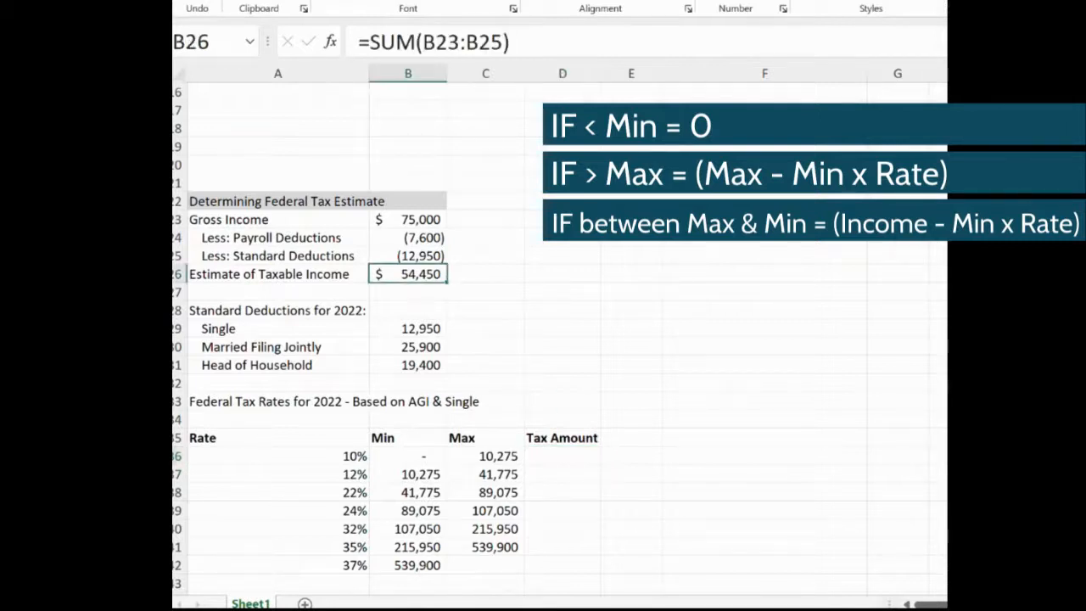
left_click(408, 456)
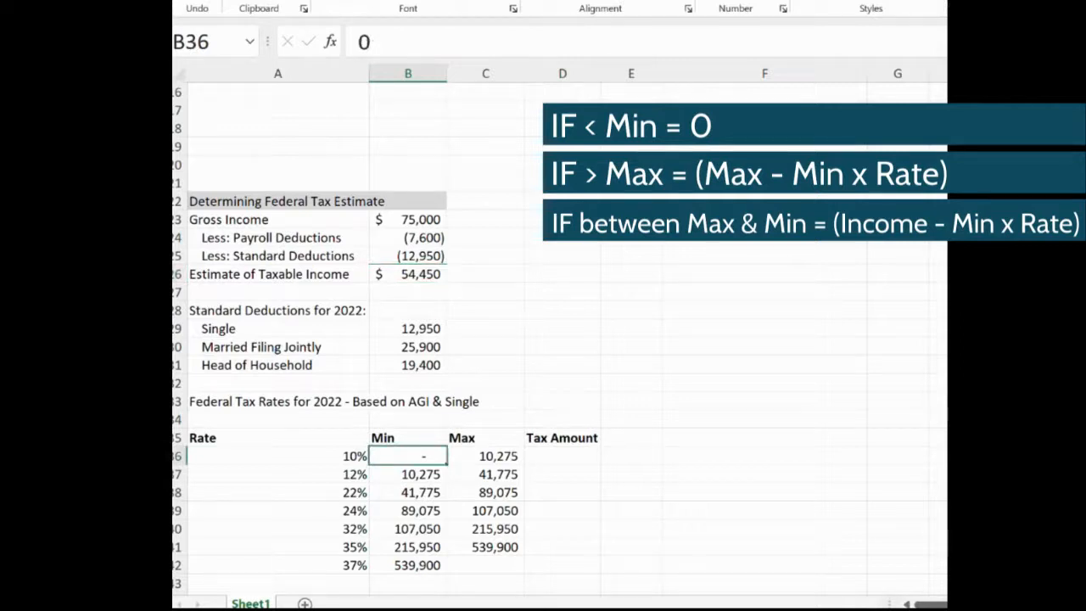
left_click(486, 456)
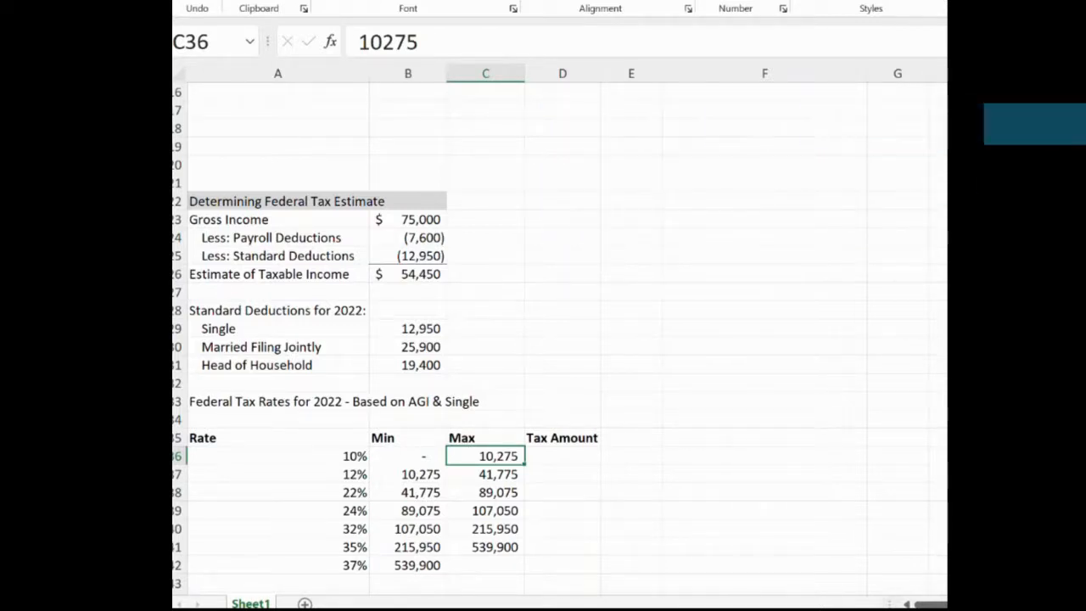
Step: Begin an IF formula in the 10% rate's Tax Amount cell D36 that returns 0 when B26<B36
left_click(562, 456)
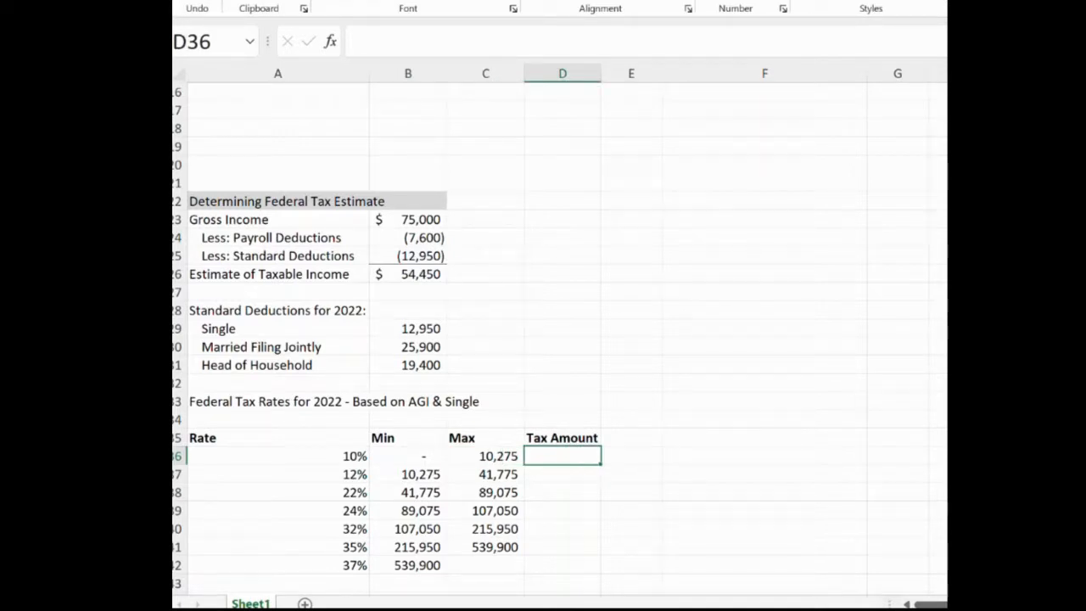
type("=")
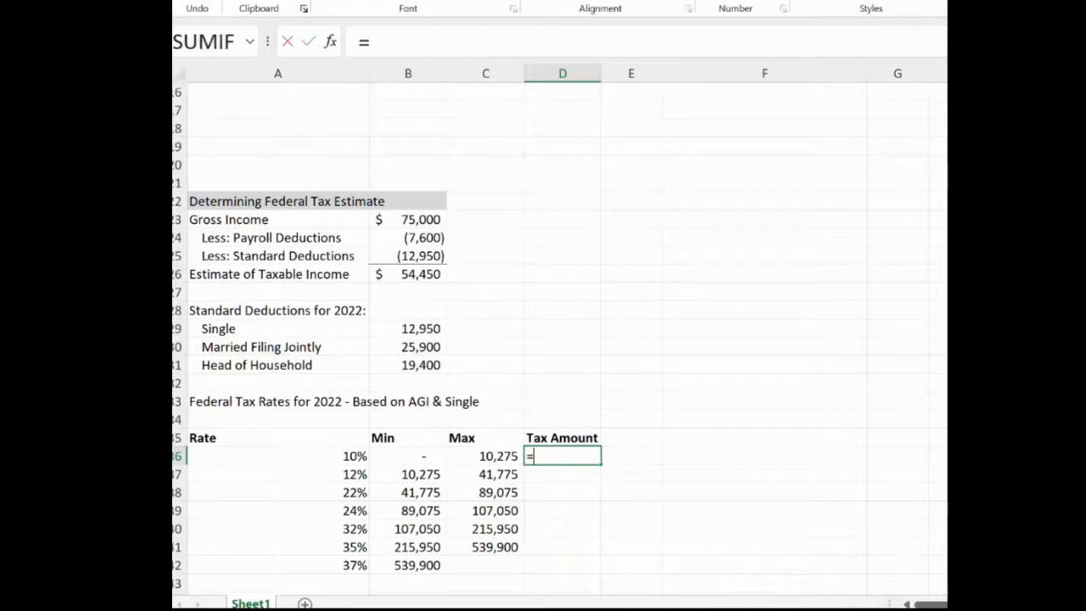
type("if(")
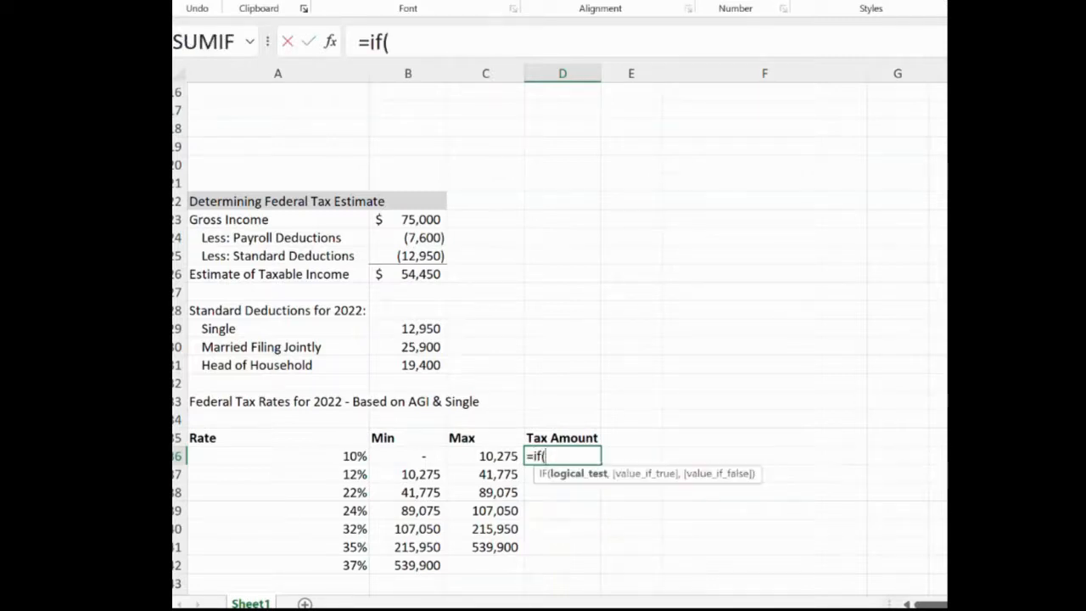
left_click(408, 219)
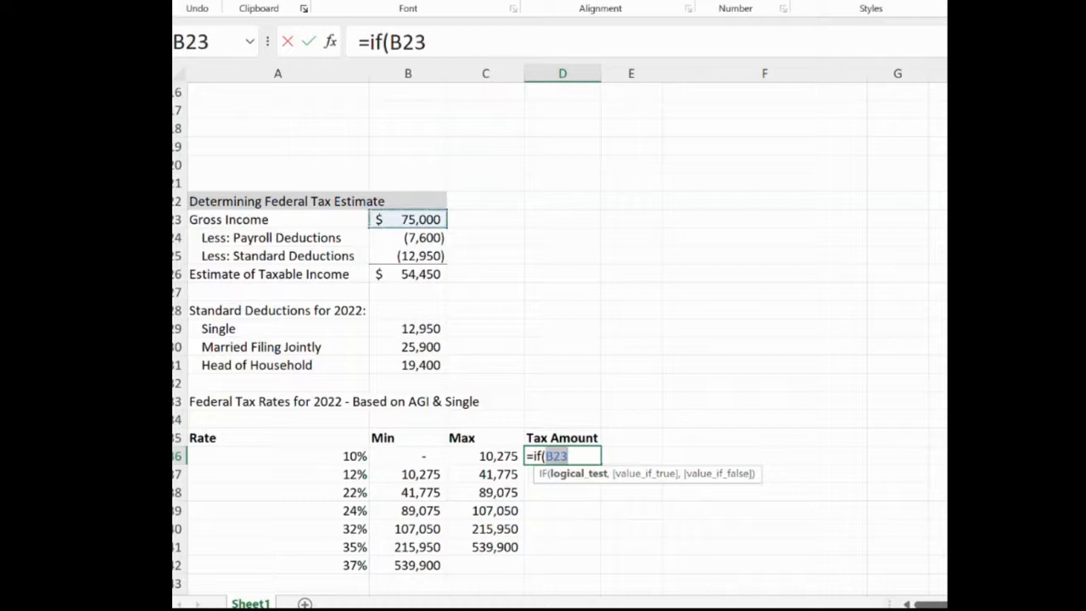
left_click(408, 274)
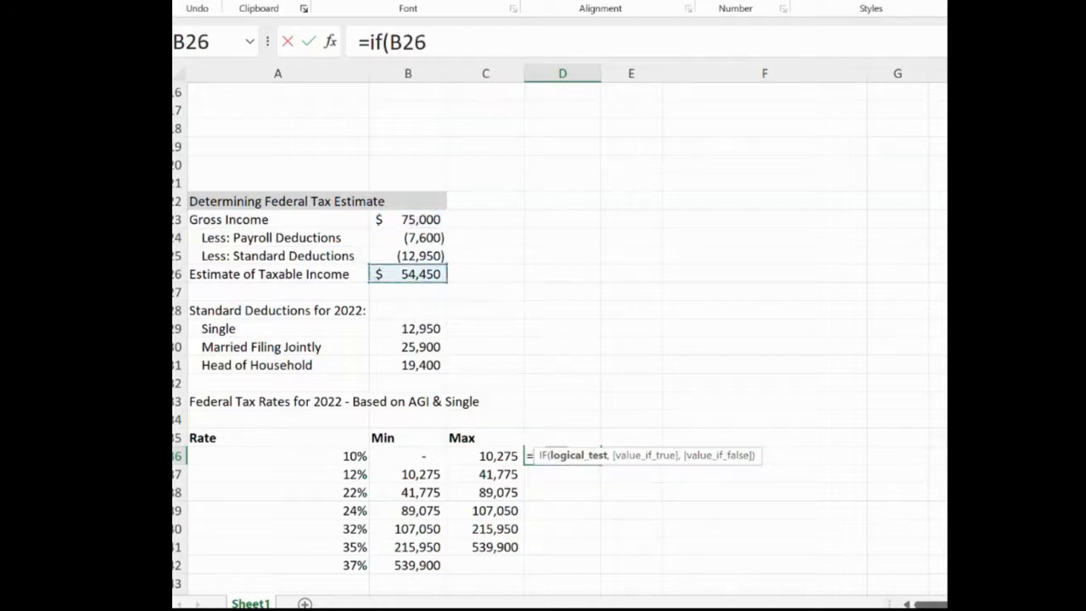
type("<")
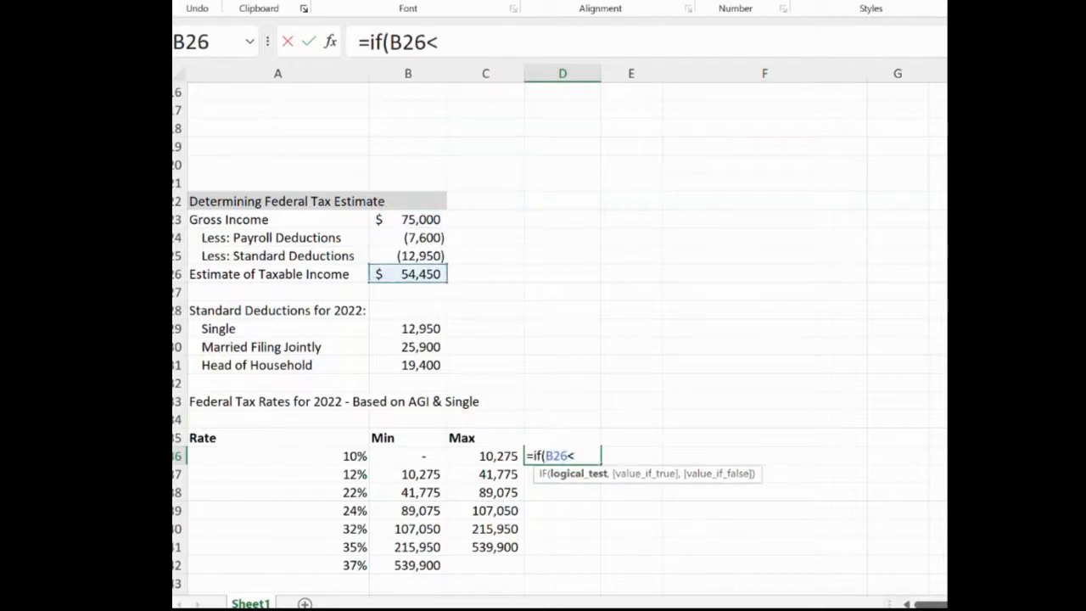
left_click(408, 456)
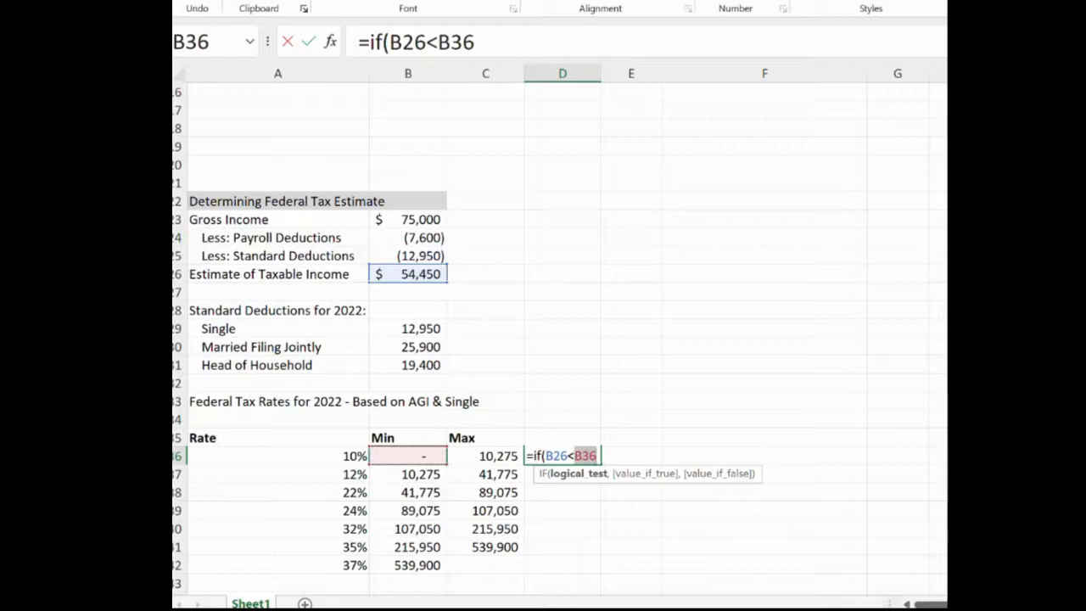
left_click(475, 41)
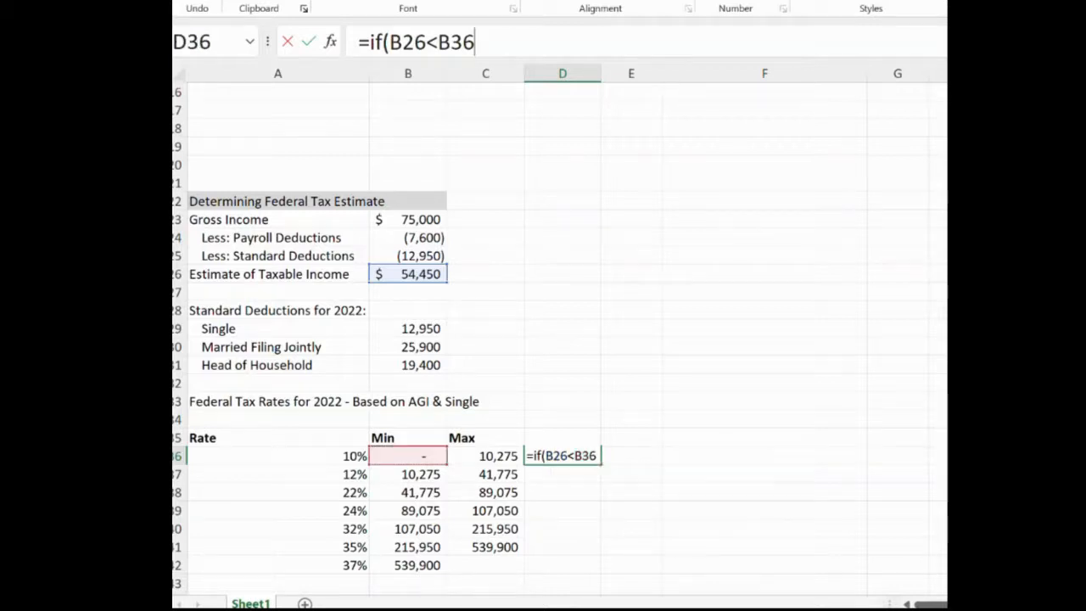
type(",0")
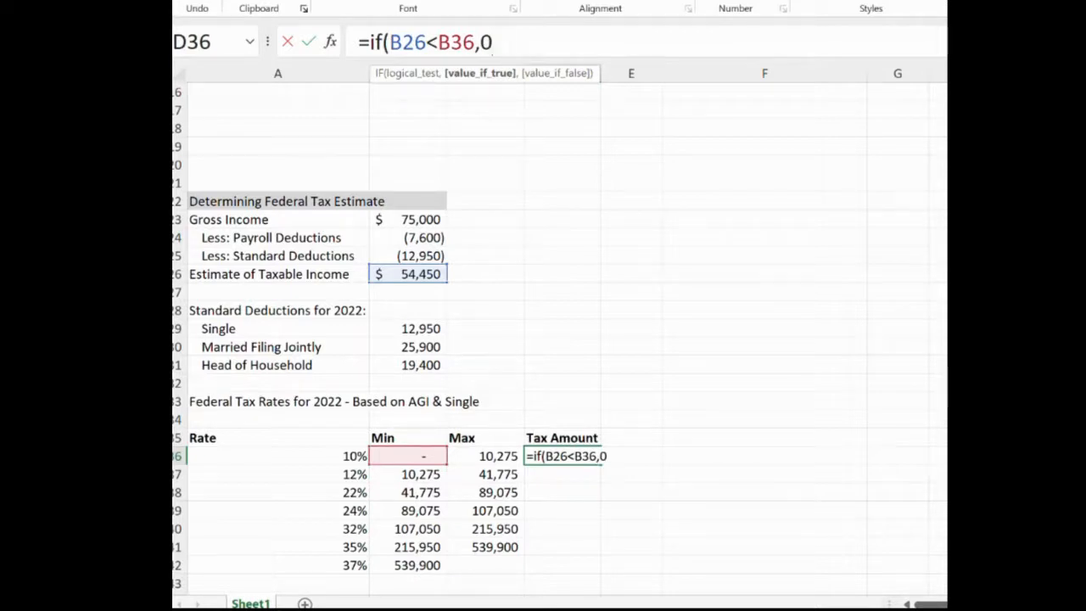
type(",")
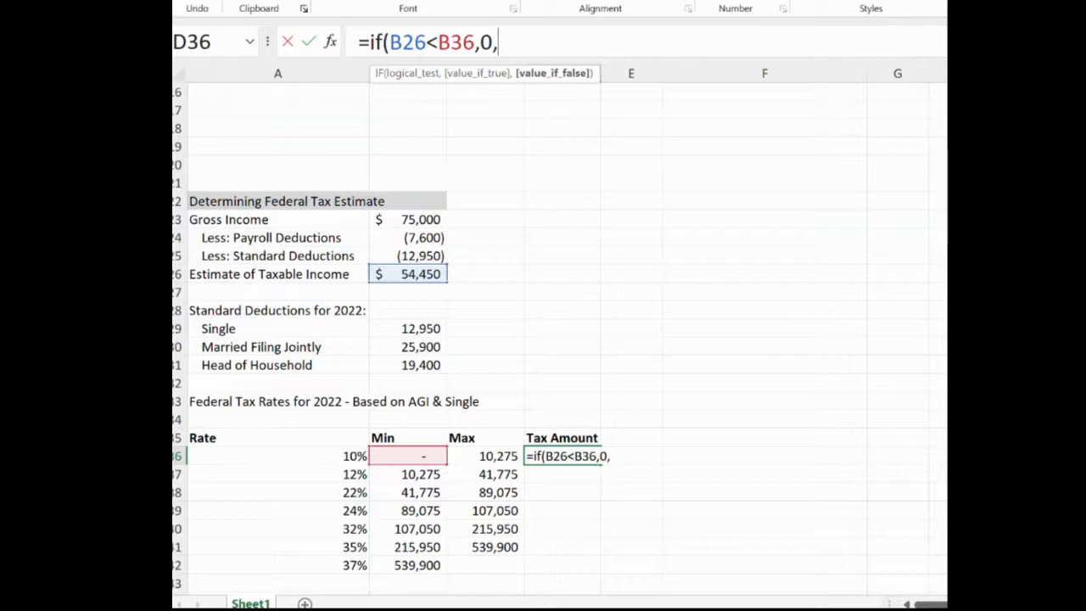
Step: Nest a second IF as the value if false in the D36 formula, testing whether B26>C36
type("if")
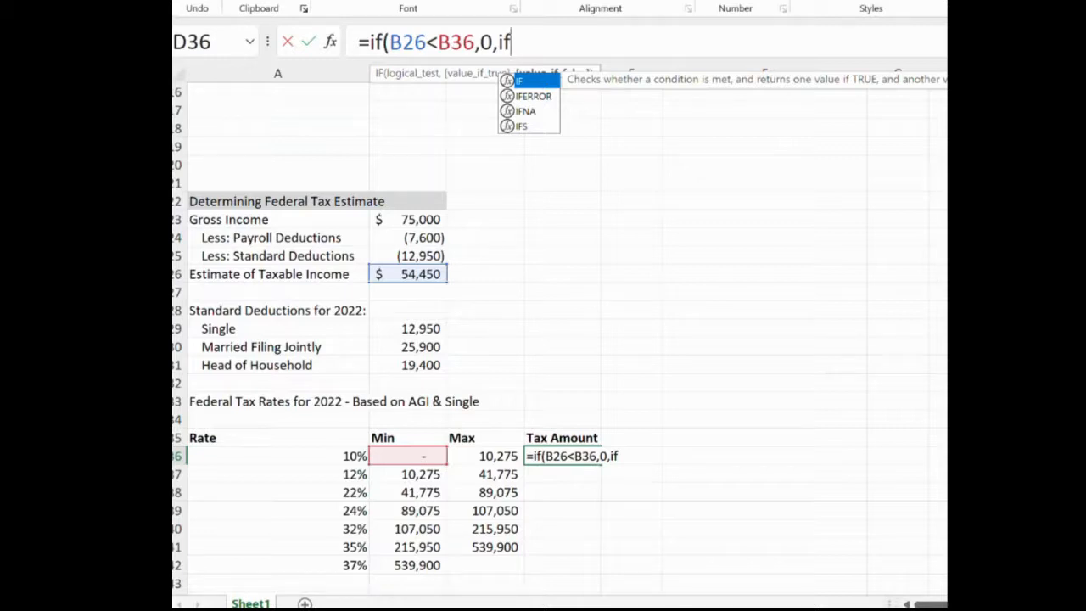
type("(")
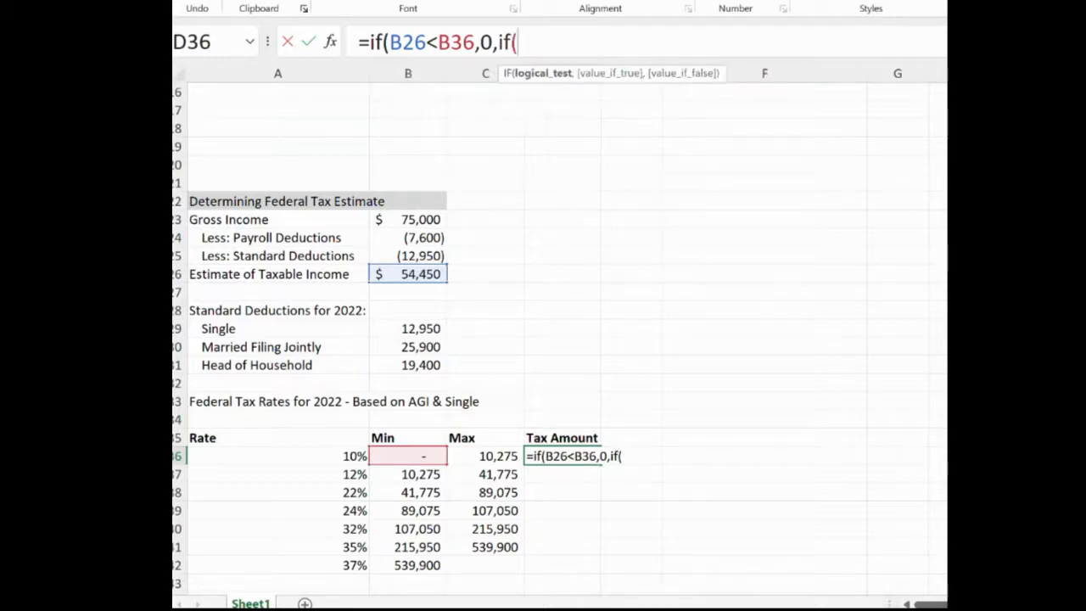
left_click(408, 274)
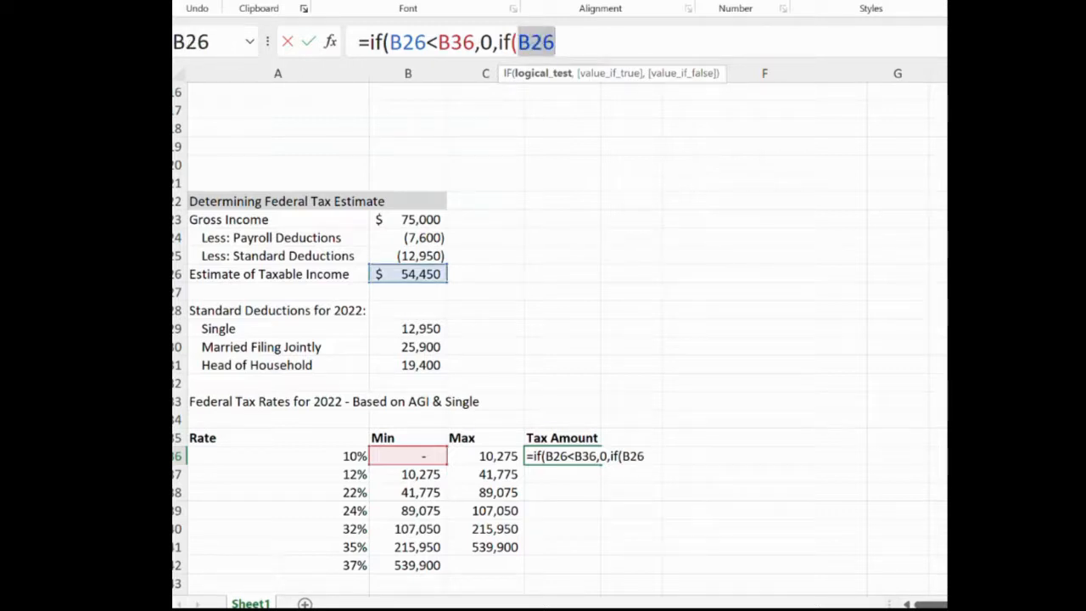
type(">")
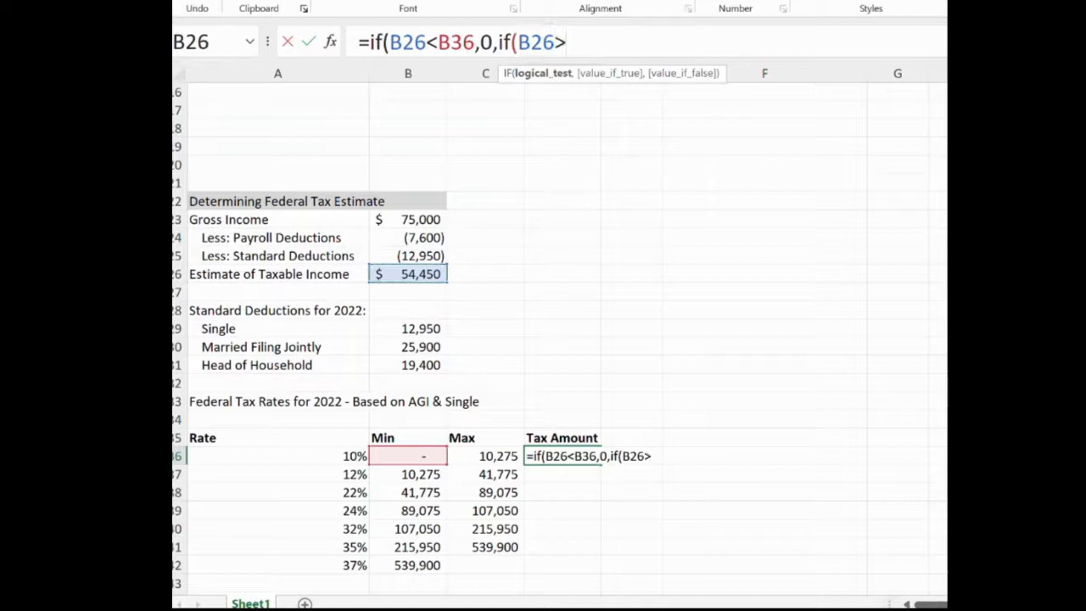
left_click(485, 456)
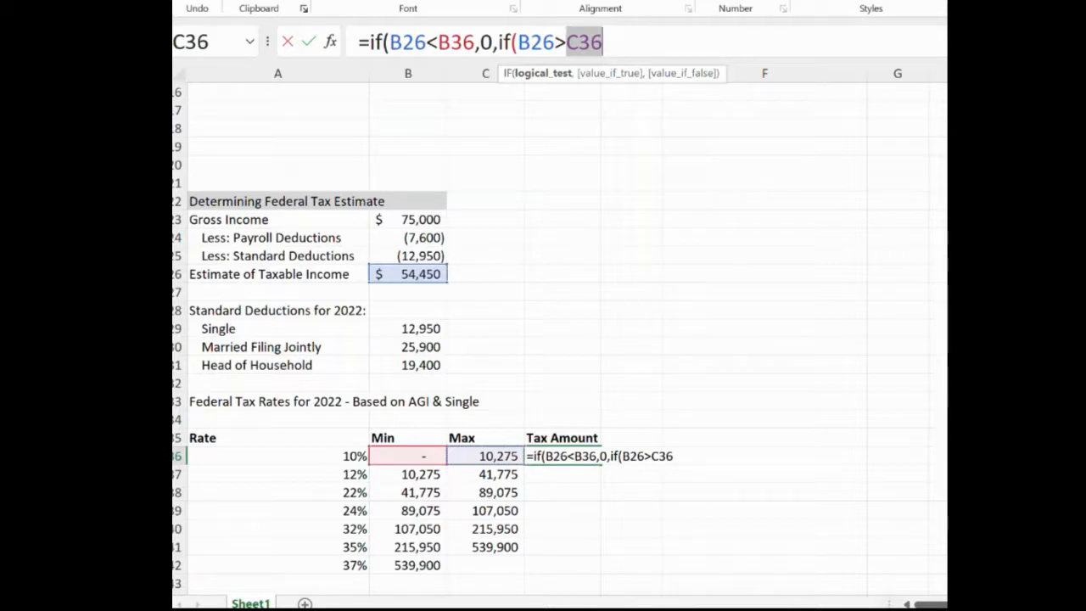
left_click(603, 42)
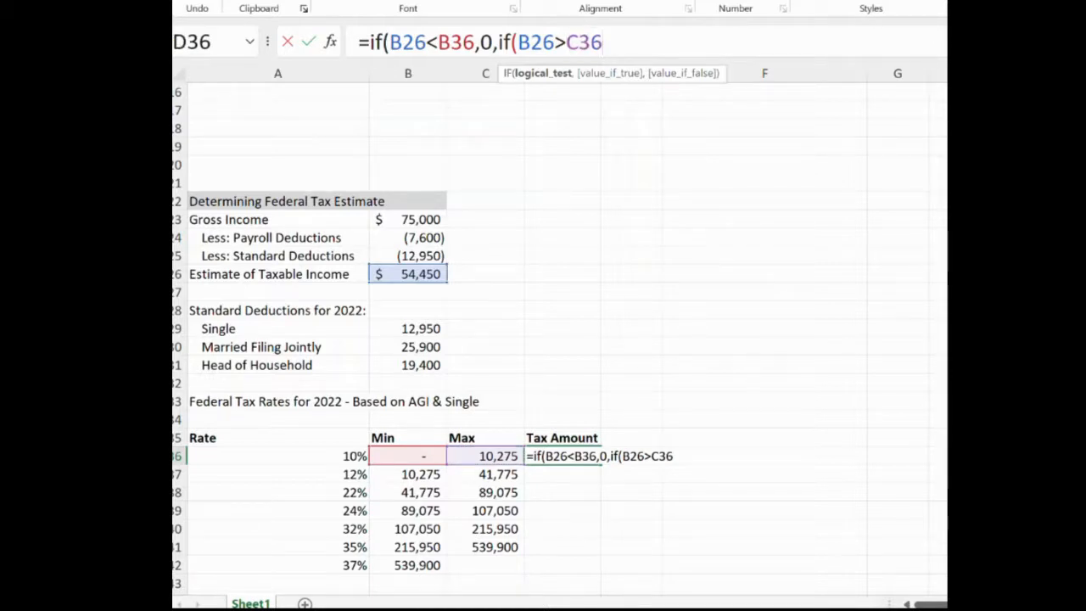
type(",")
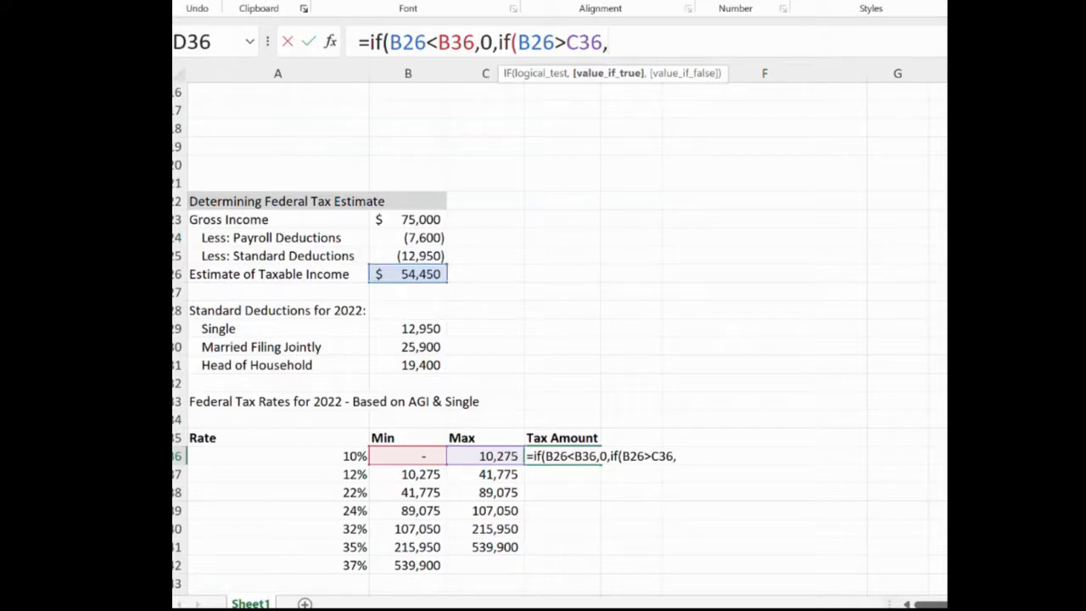
Step: Give the nested IF in D36 the value if true (C36-B36)*A36
left_click(485, 457)
type("-")
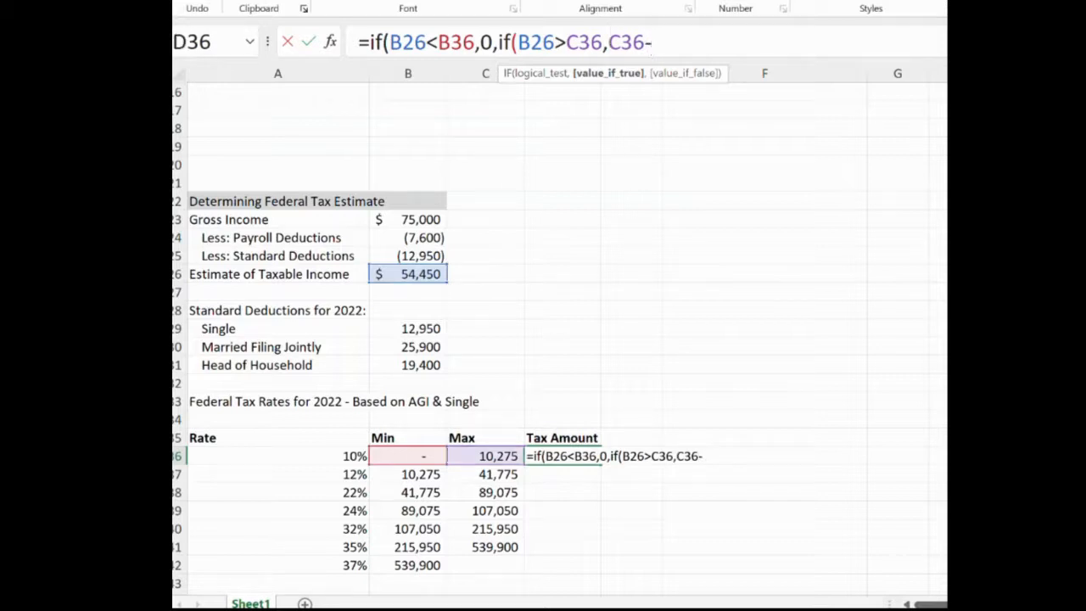
left_click(408, 456)
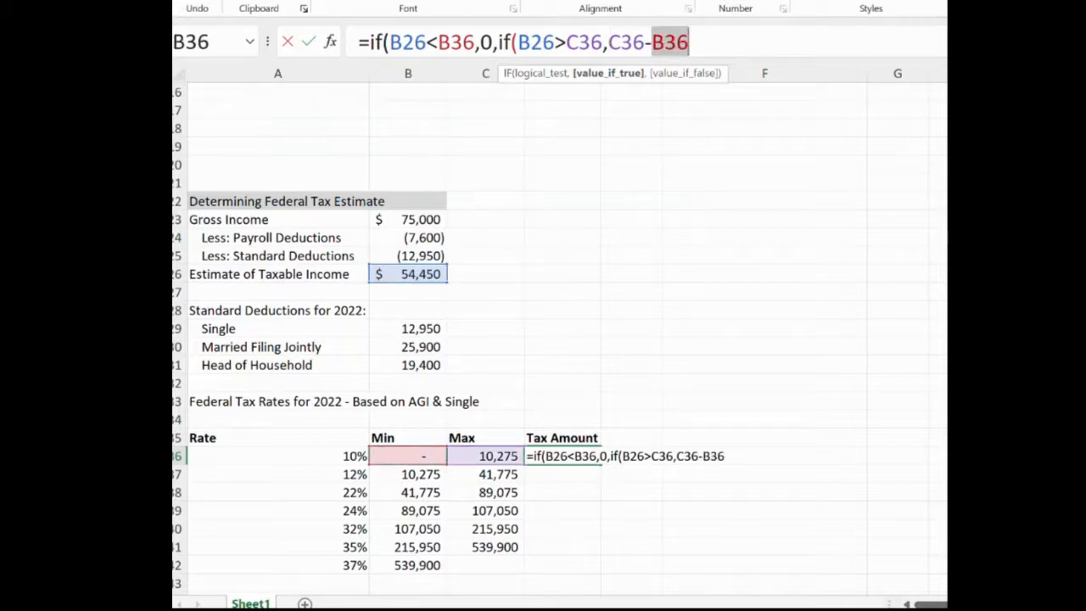
left_click(608, 42)
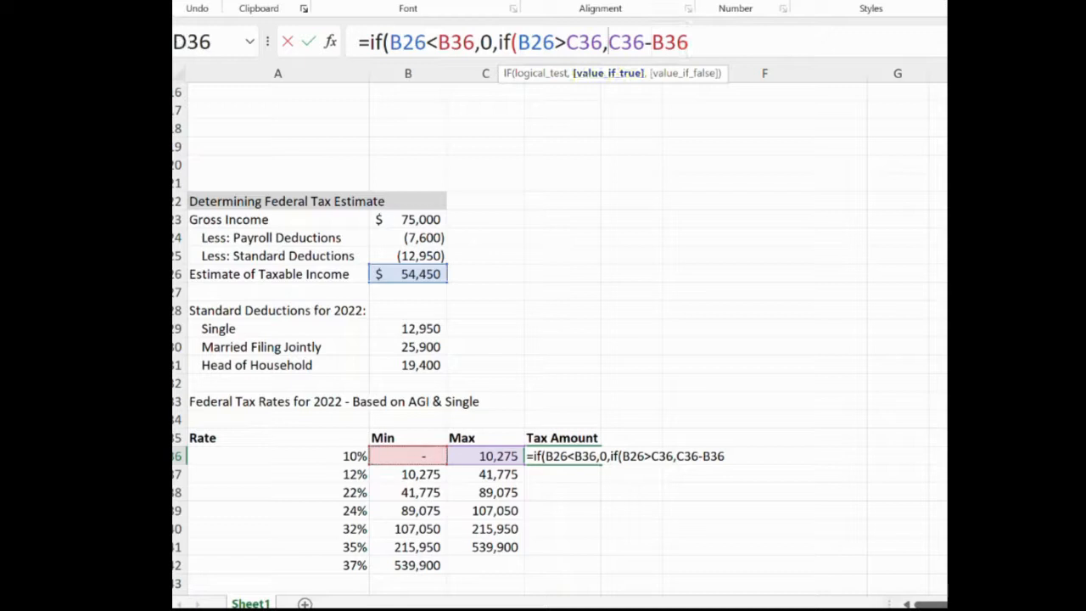
type("(")
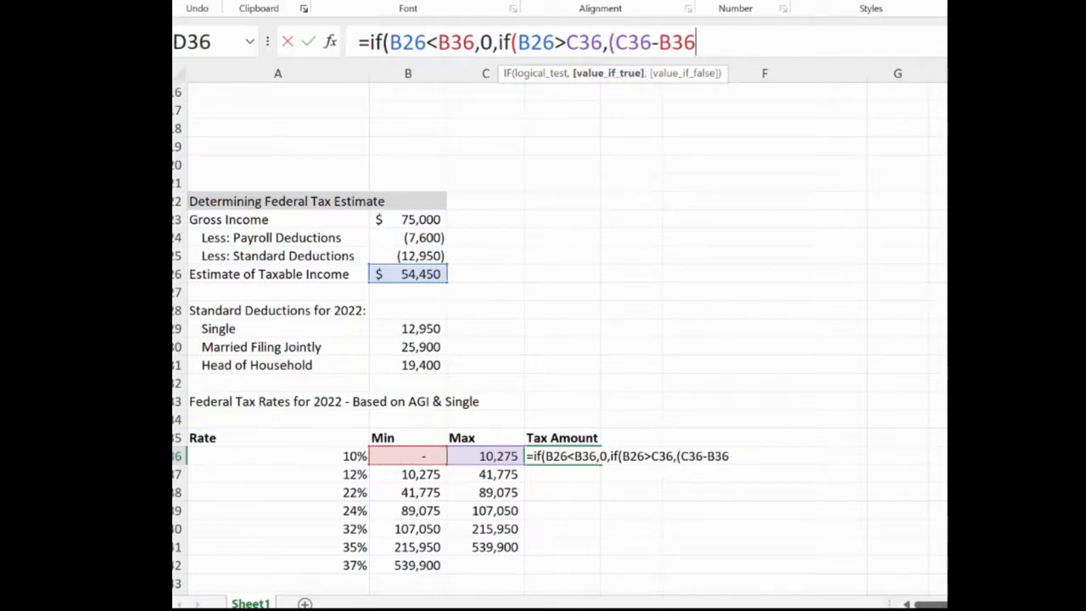
type(")*")
left_click(279, 457)
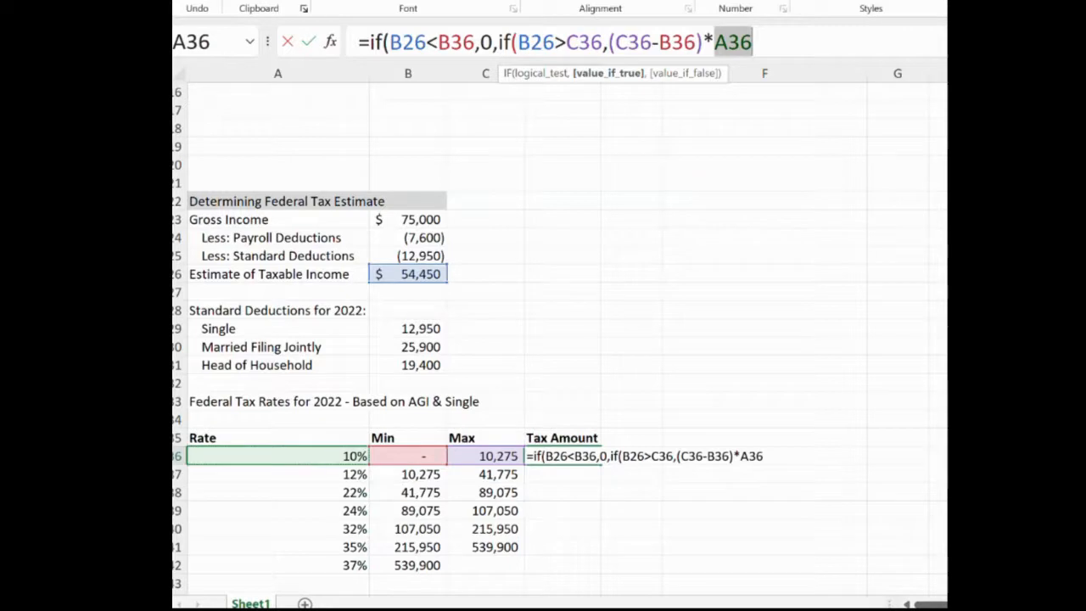
left_click(753, 42)
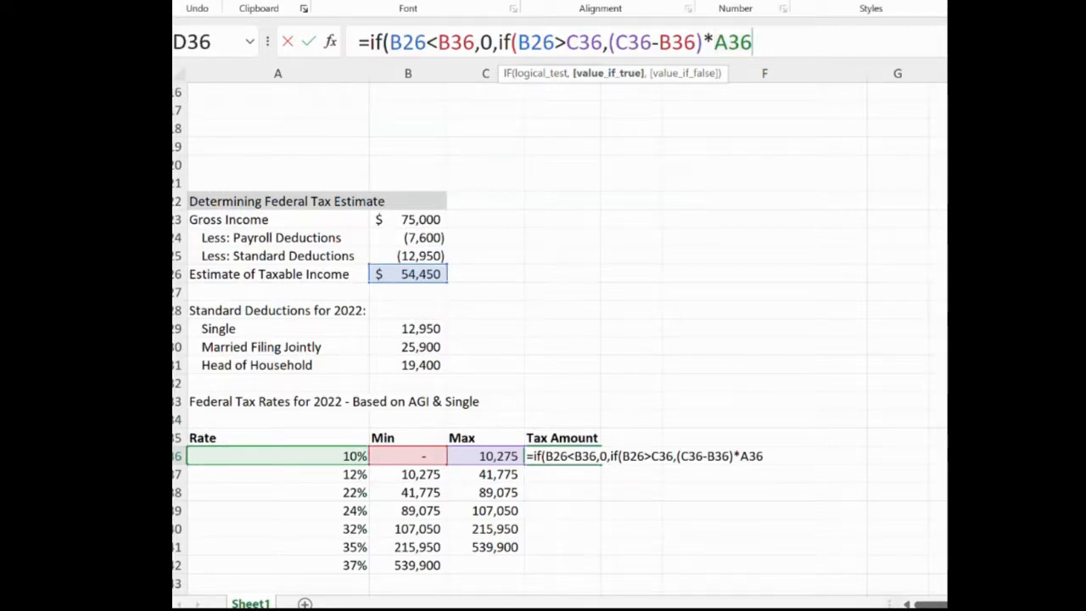
type(",")
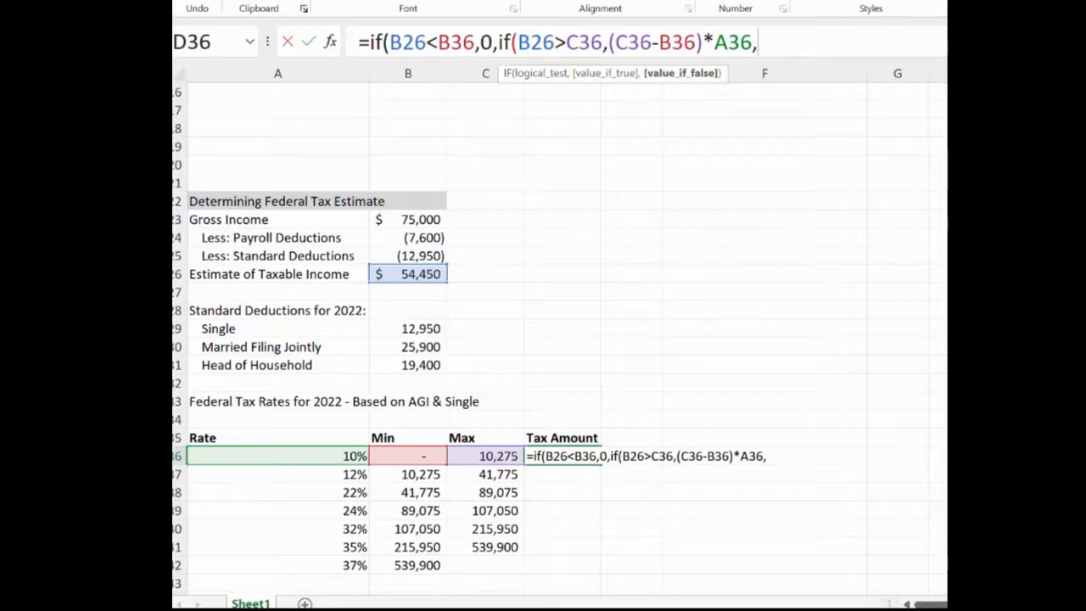
Step: Complete the nested IF in D36 with the value if false (B26-B36)*A36 and enter the formula
type("(")
left_click(408, 274)
type("-")
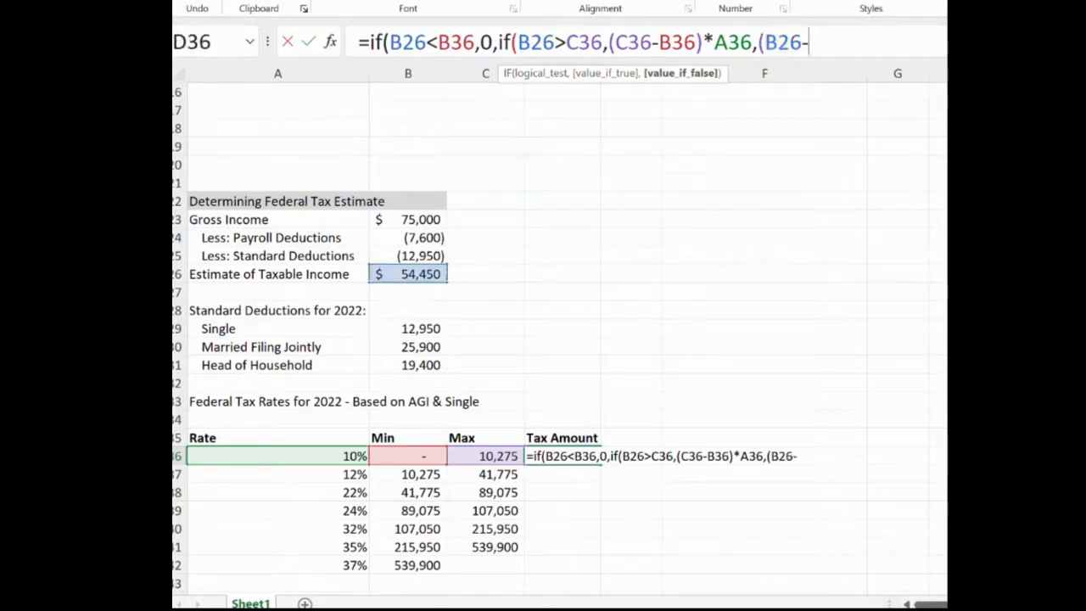
left_click(408, 456)
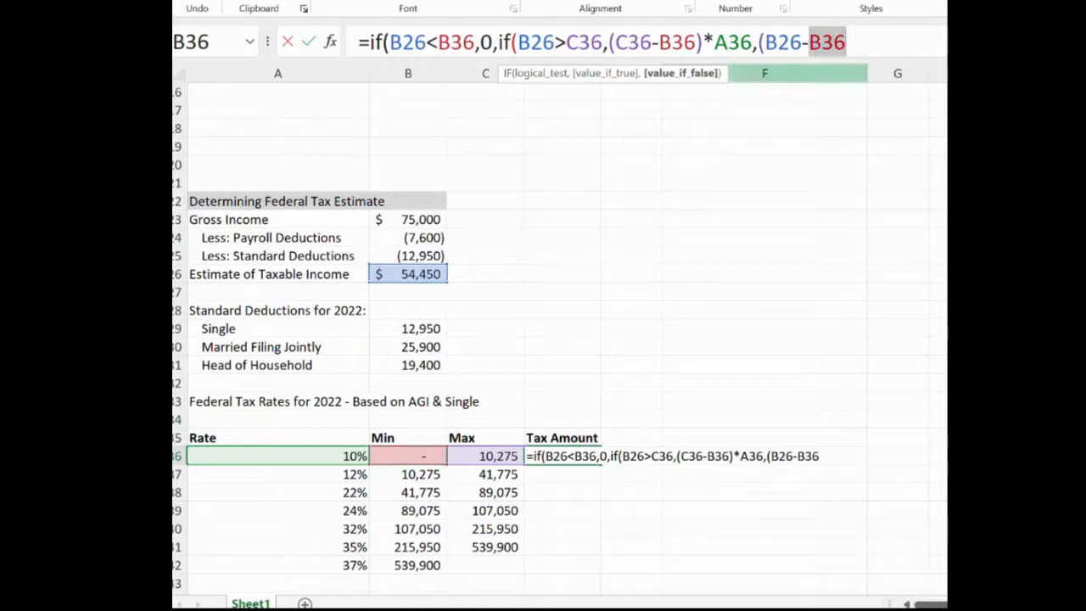
left_click(851, 42)
type(")*")
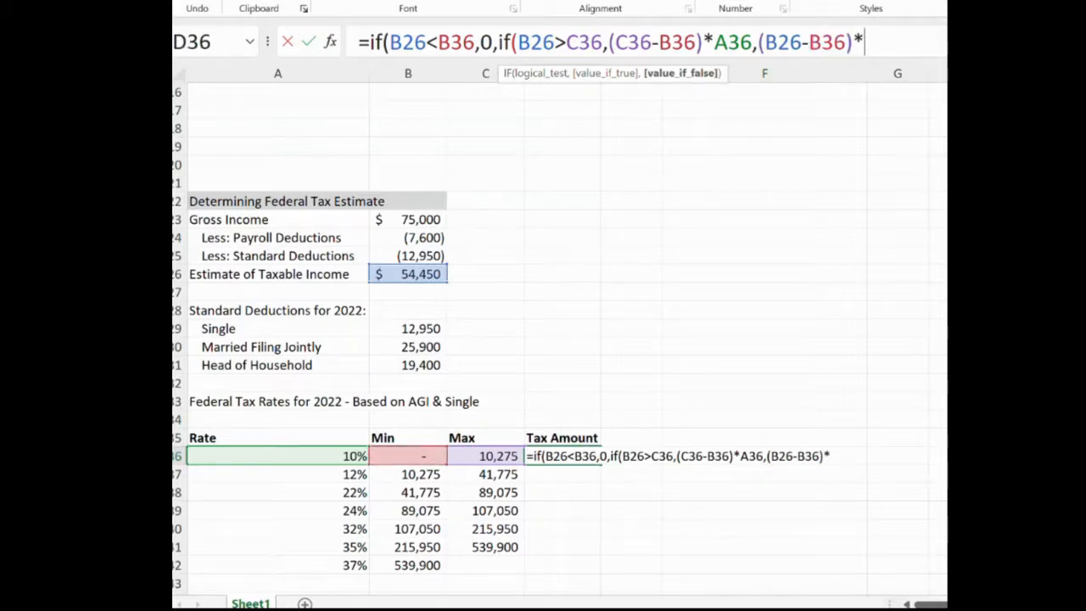
left_click(279, 456)
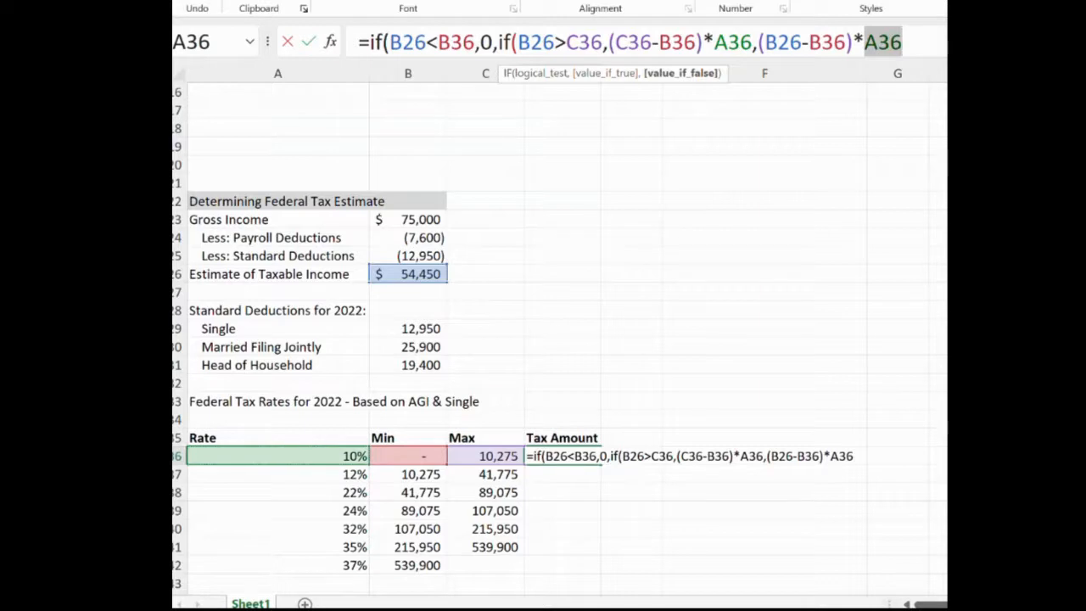
left_click(904, 43)
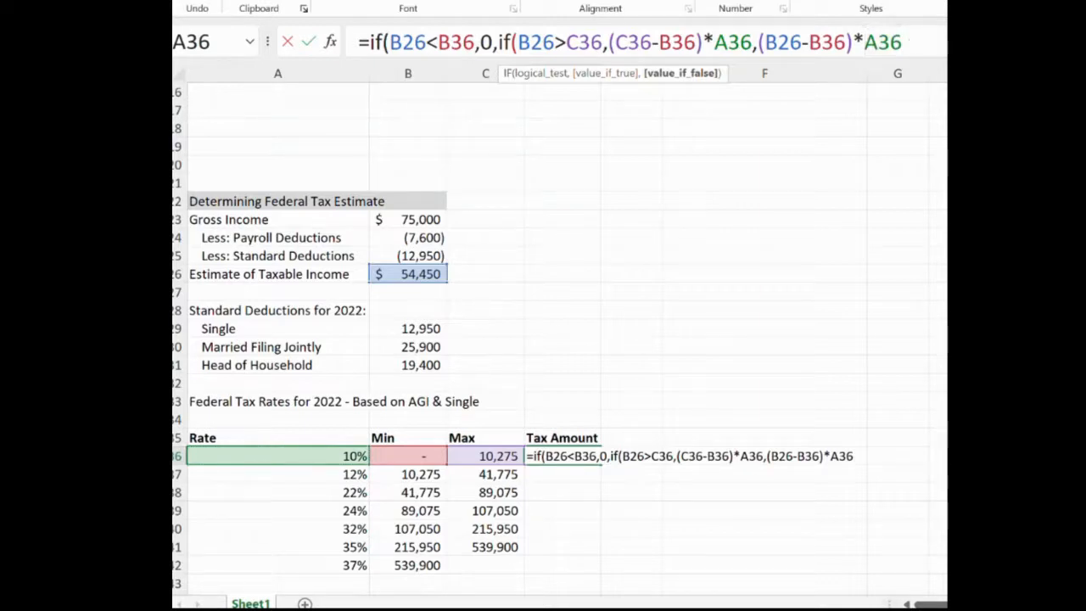
type(")")
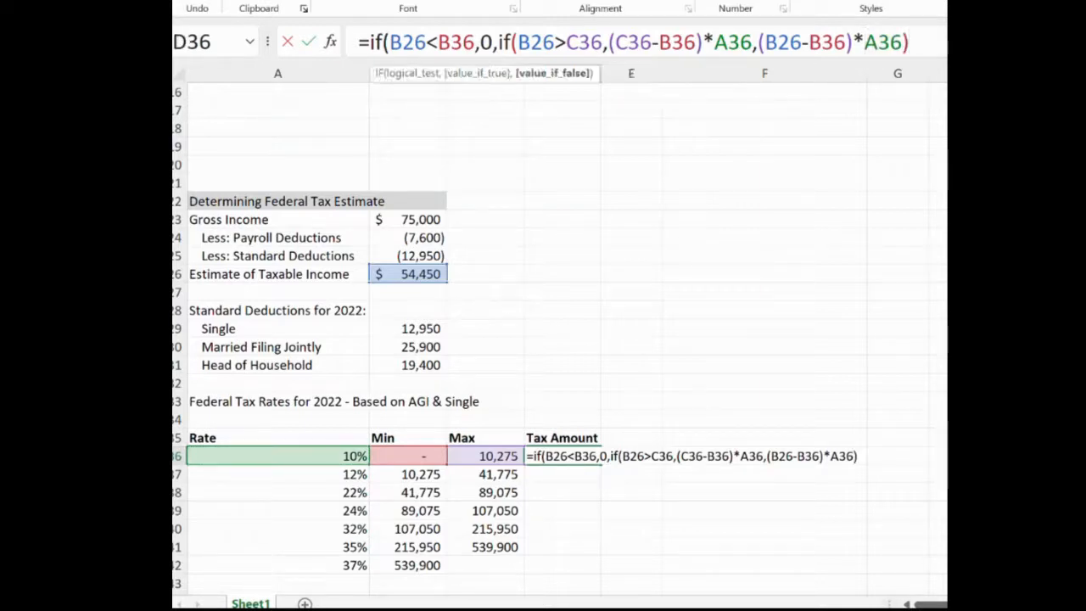
type(")")
key("Return")
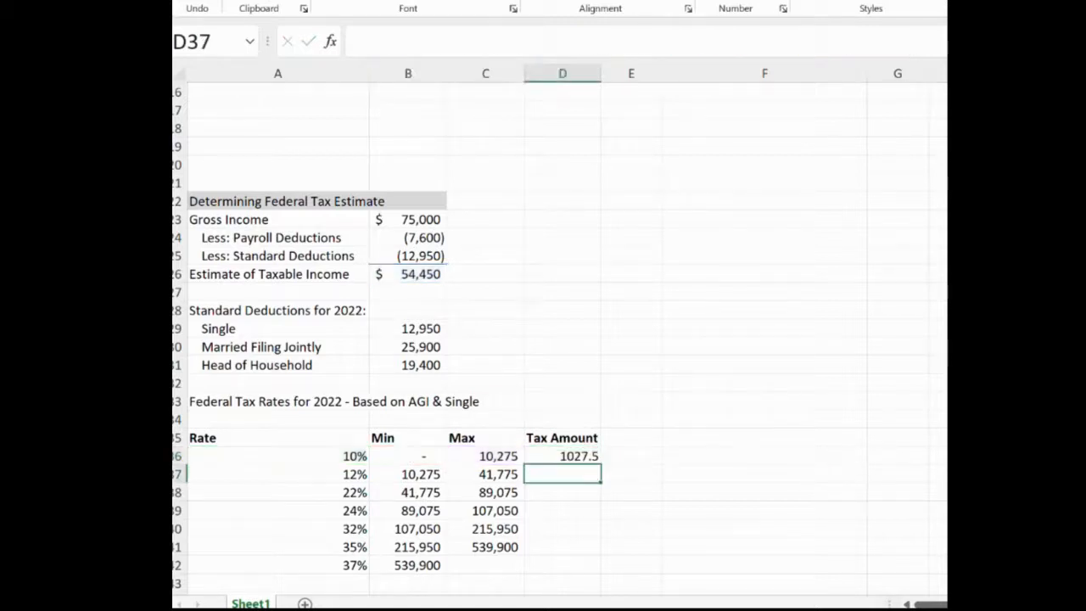
Step: Make the taxable income reference in the first logical test of the D36 formula absolute as $B$26
left_click(563, 456)
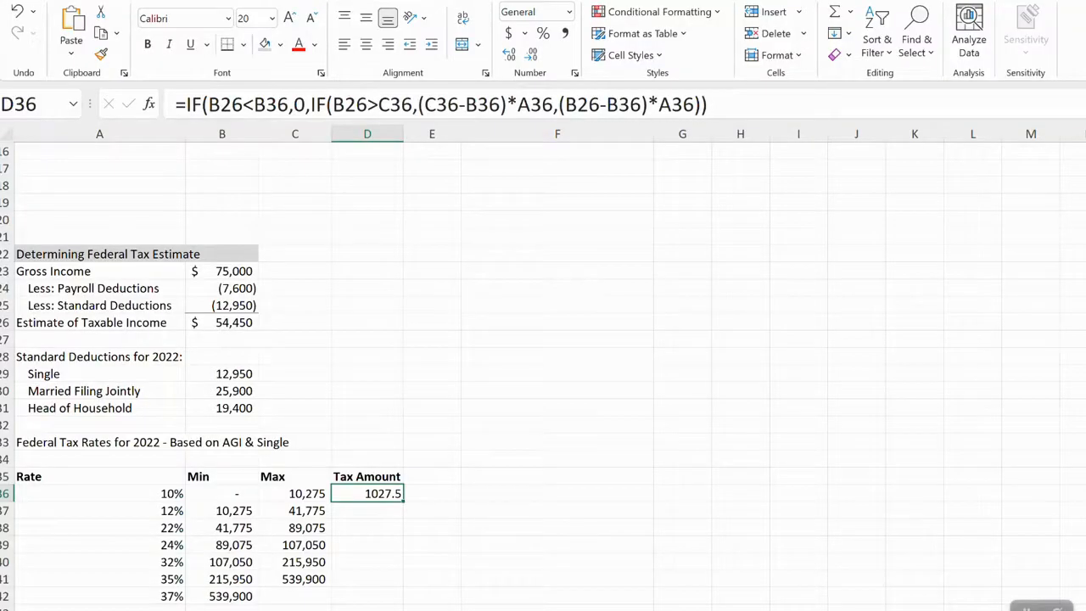
key("F2")
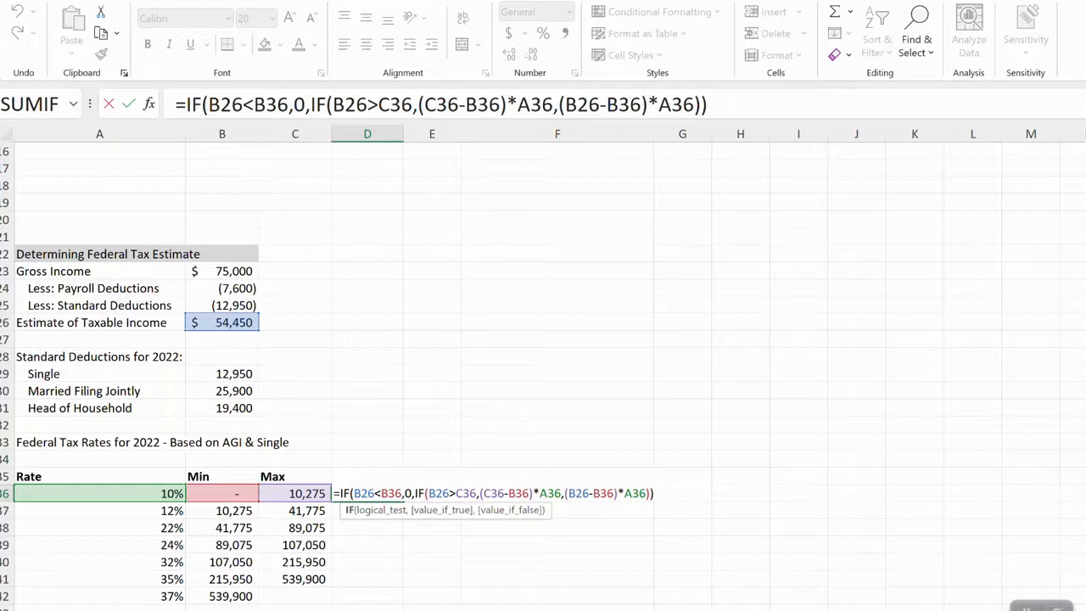
left_click(222, 323)
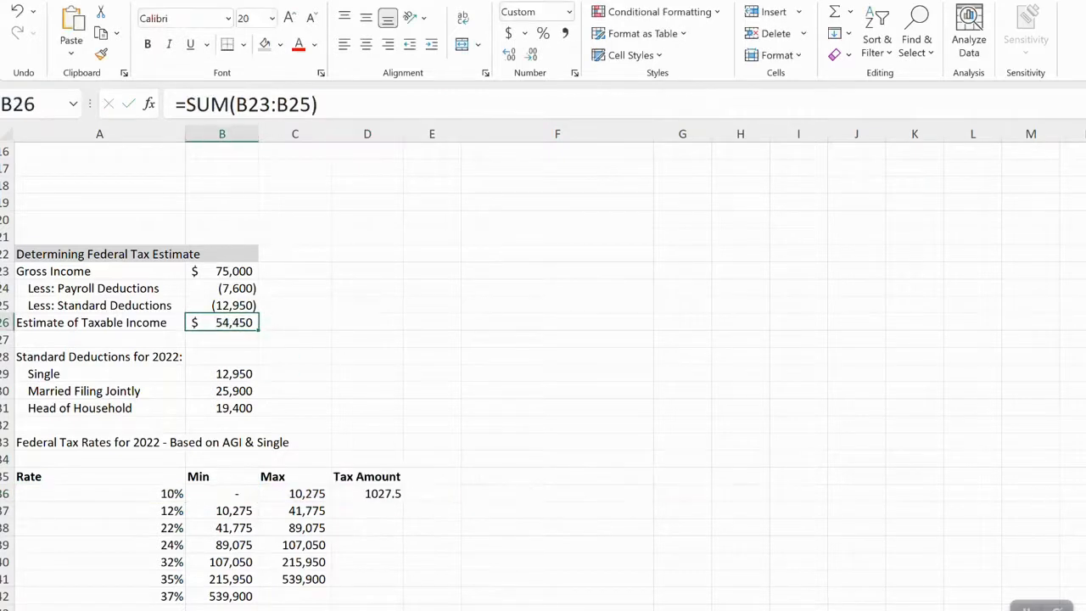
left_click(367, 494)
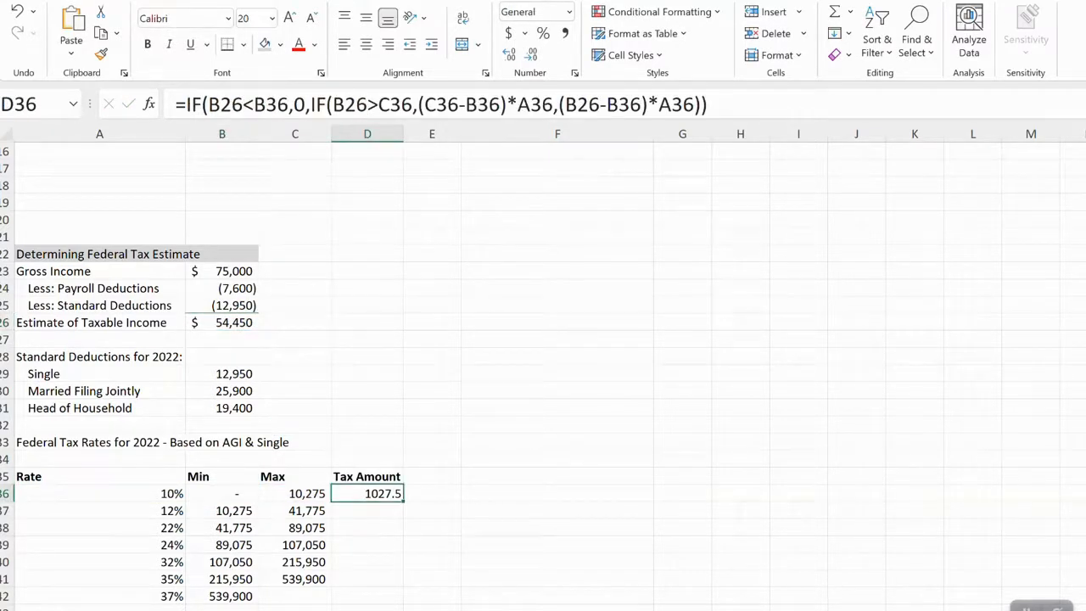
double_click(354, 494)
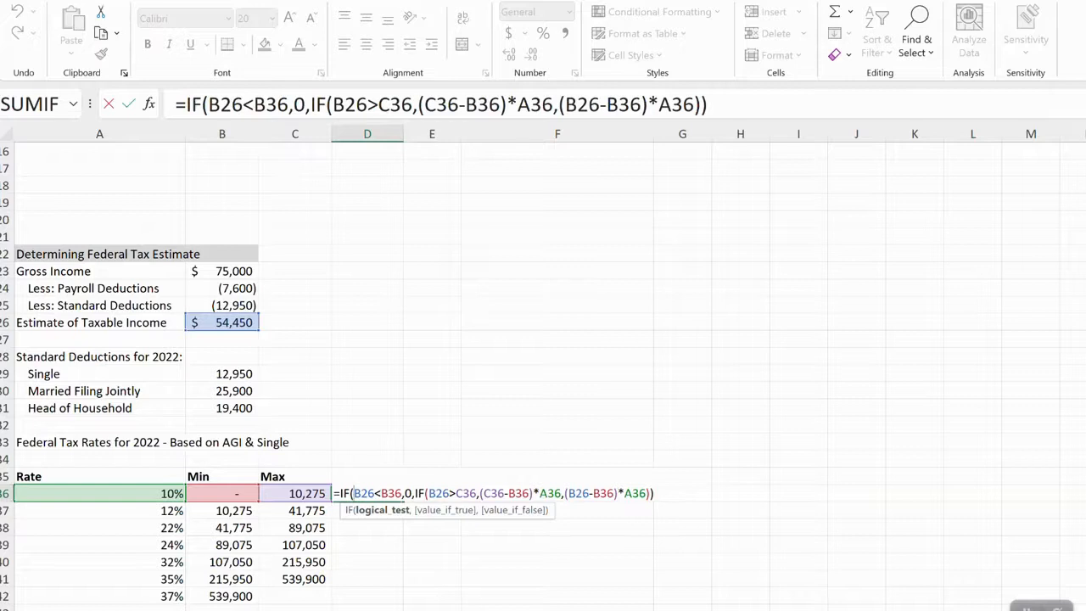
left_click(221, 104)
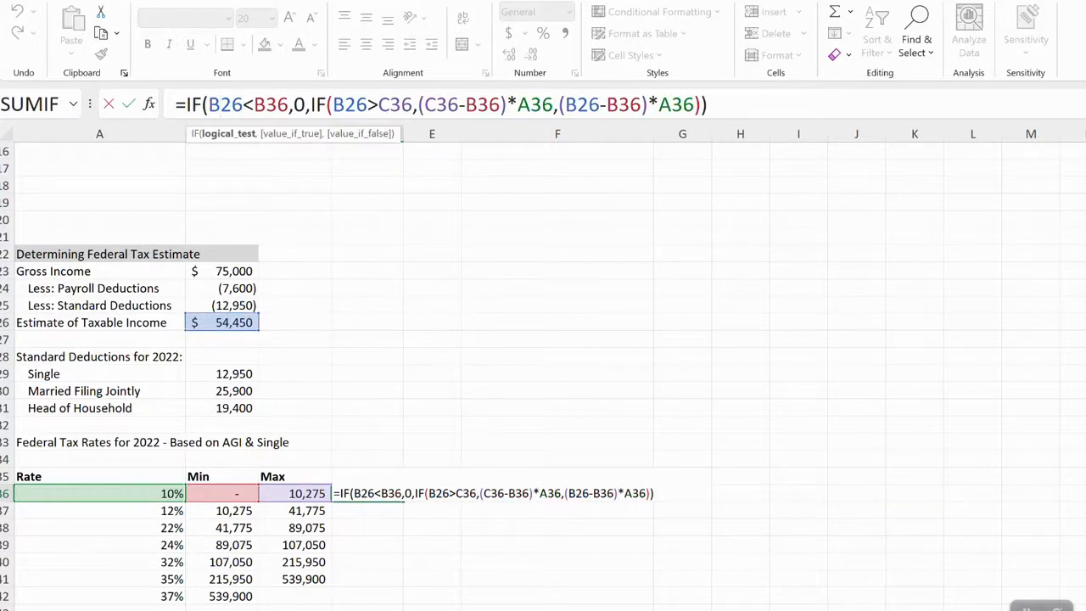
left_click(208, 104)
type("$")
key("Right")
type("$")
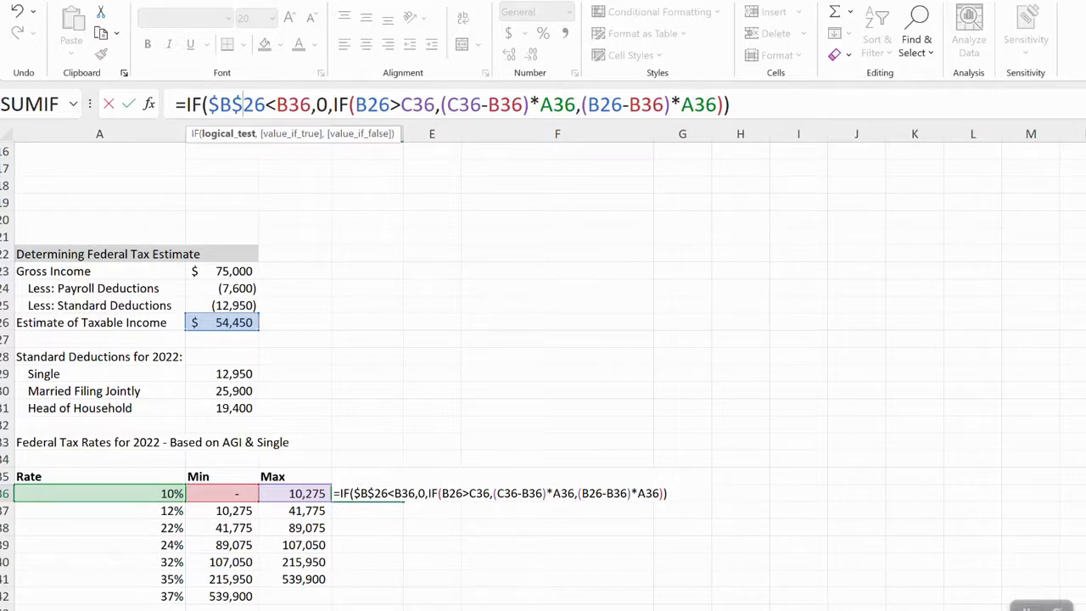
Step: Make the two remaining B26 references, both in the nested IF of D36, absolute as $B$26 and enter the formula
left_click(368, 104)
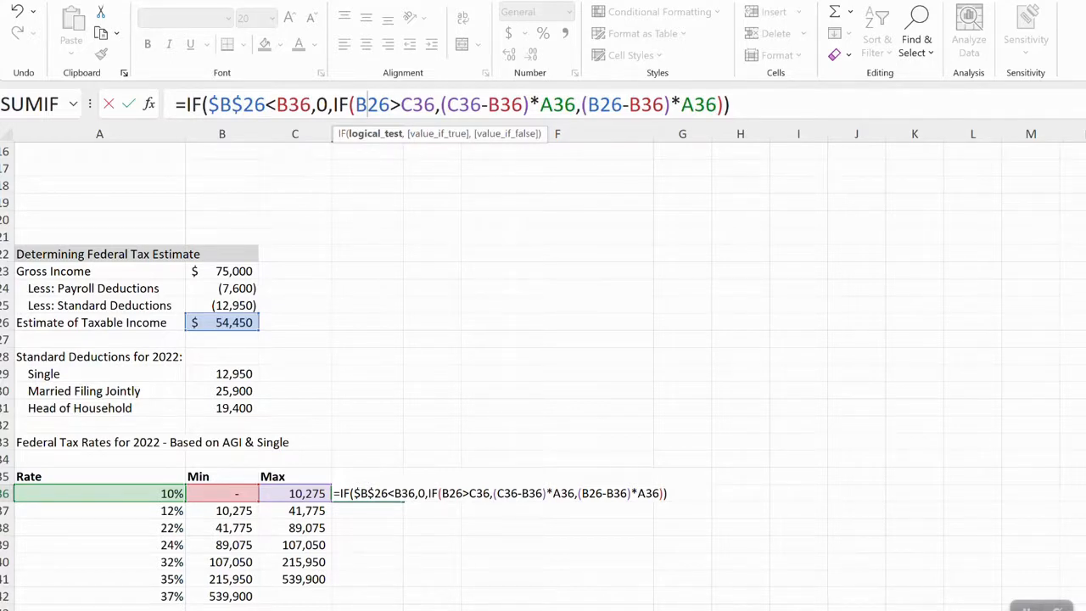
key("F4")
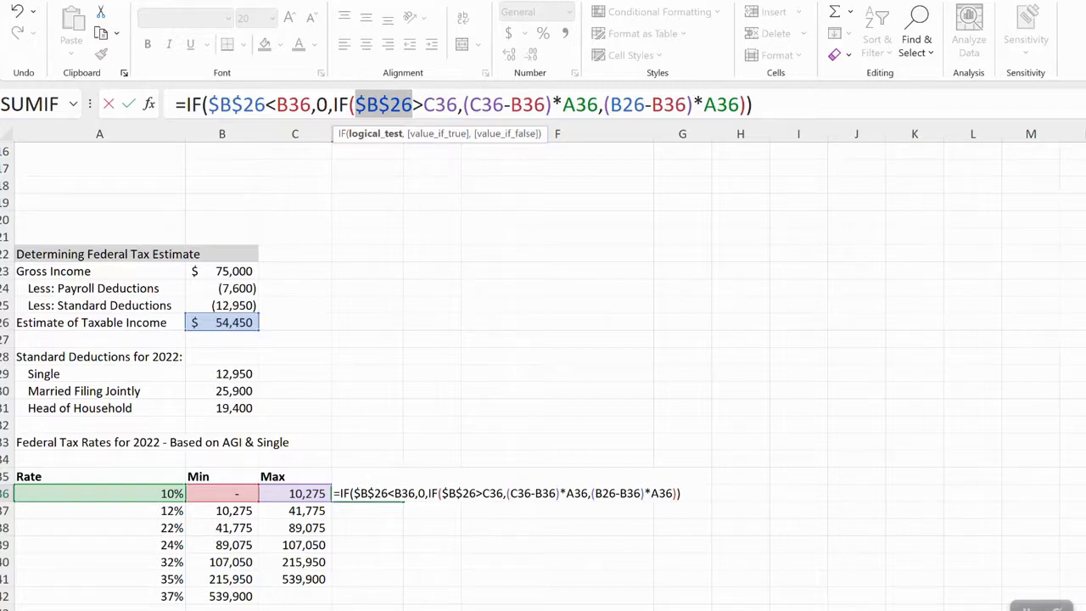
left_click(622, 104)
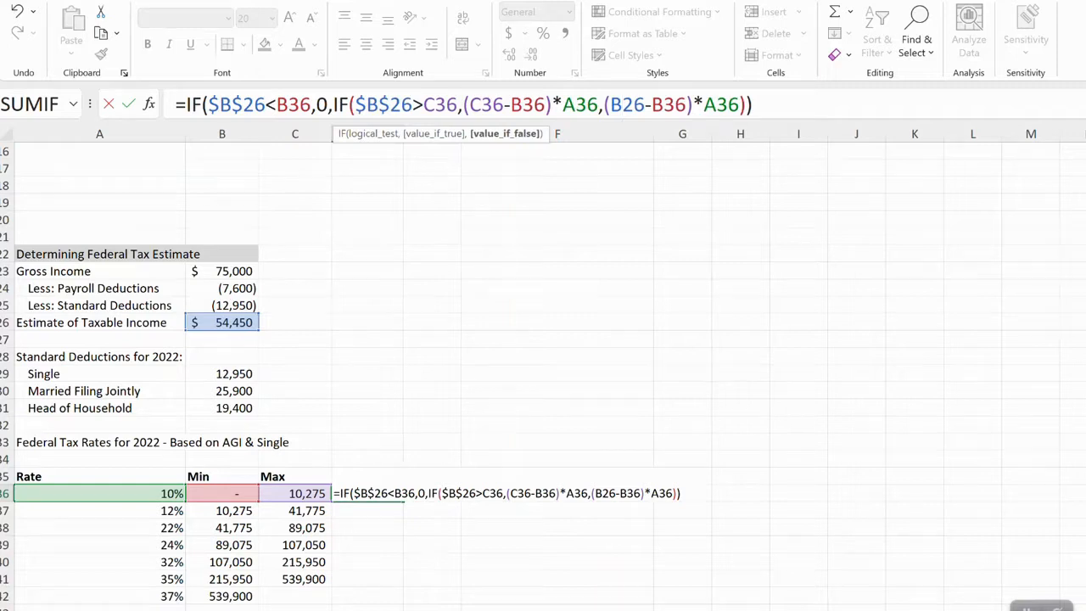
key("F4")
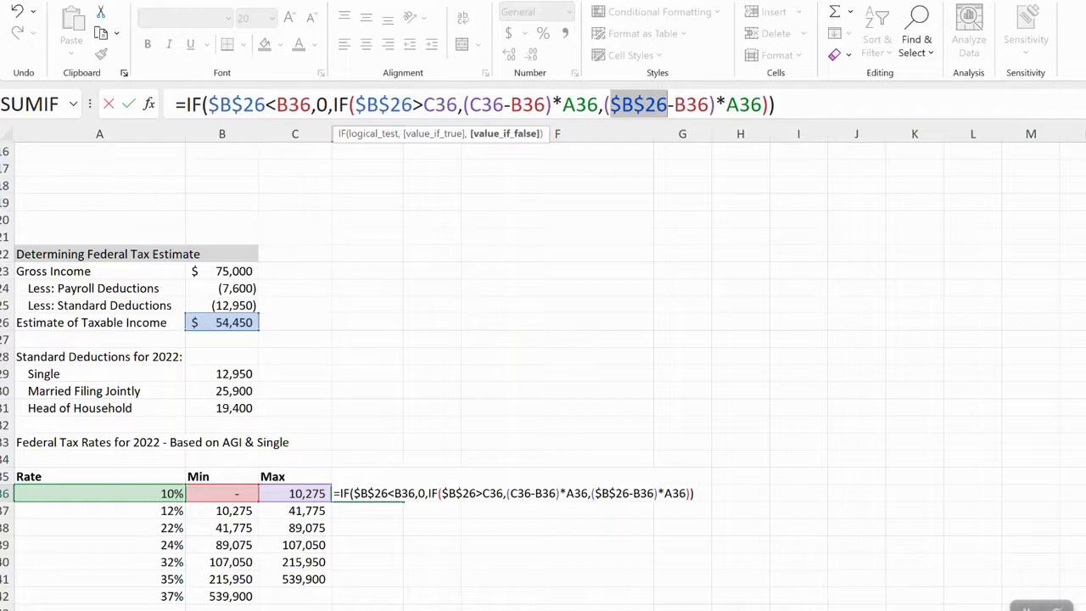
key("Return")
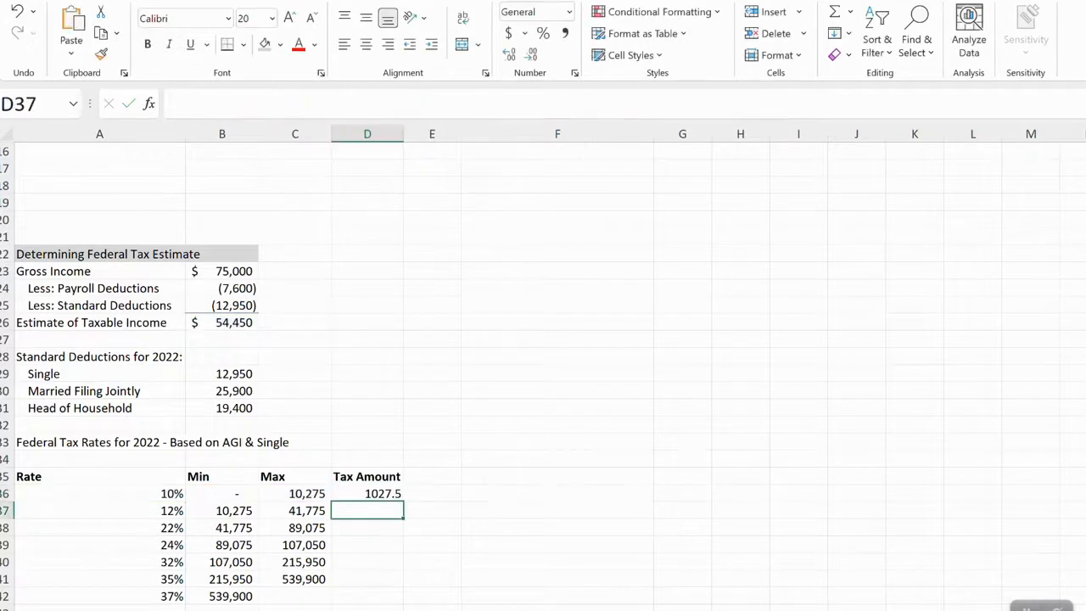
Step: Copy the D36 tax formula down row by row through the 24% bracket in D39
left_click(367, 494)
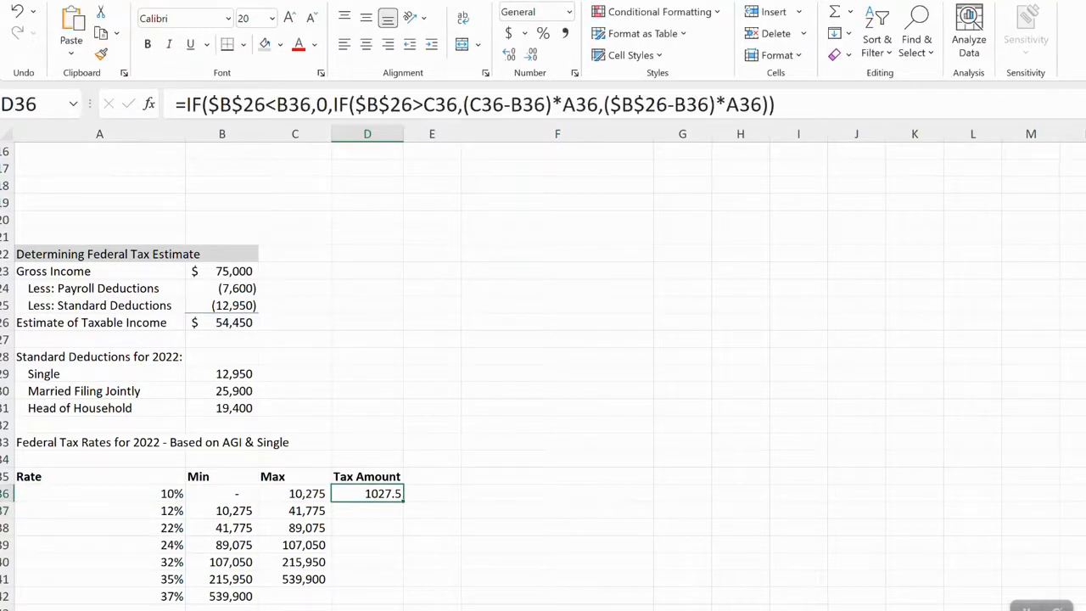
left_click_drag(404, 501, 404, 518)
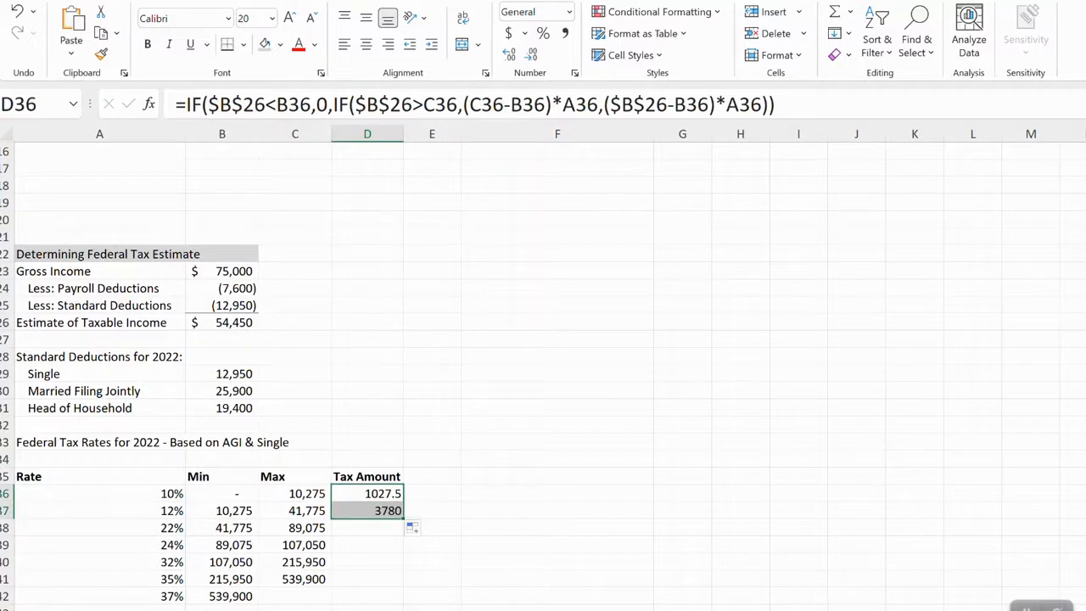
left_click(367, 511)
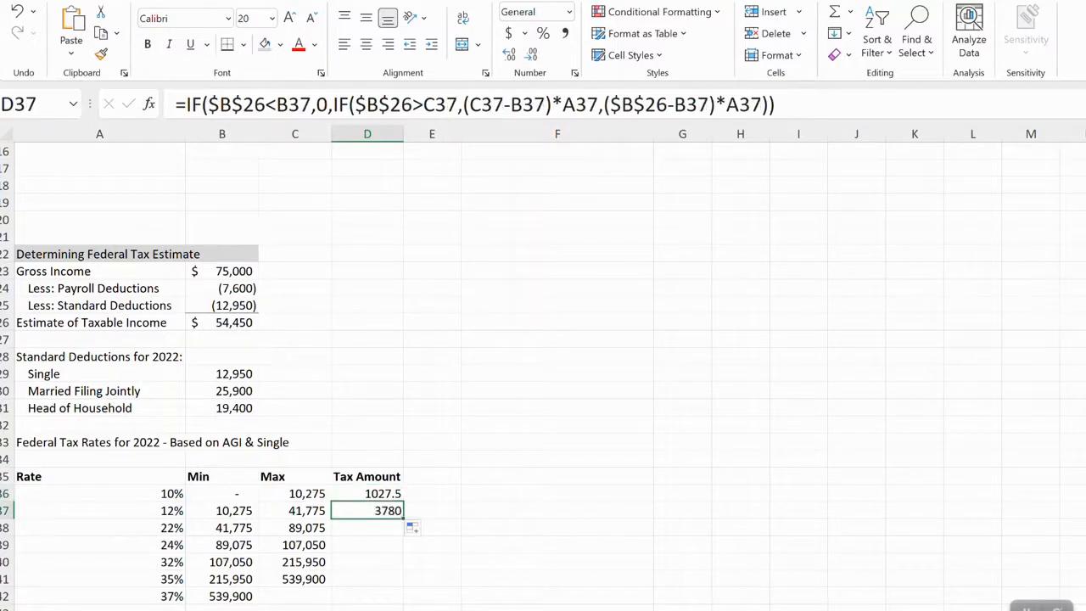
left_click_drag(404, 518, 404, 535)
left_click(367, 528)
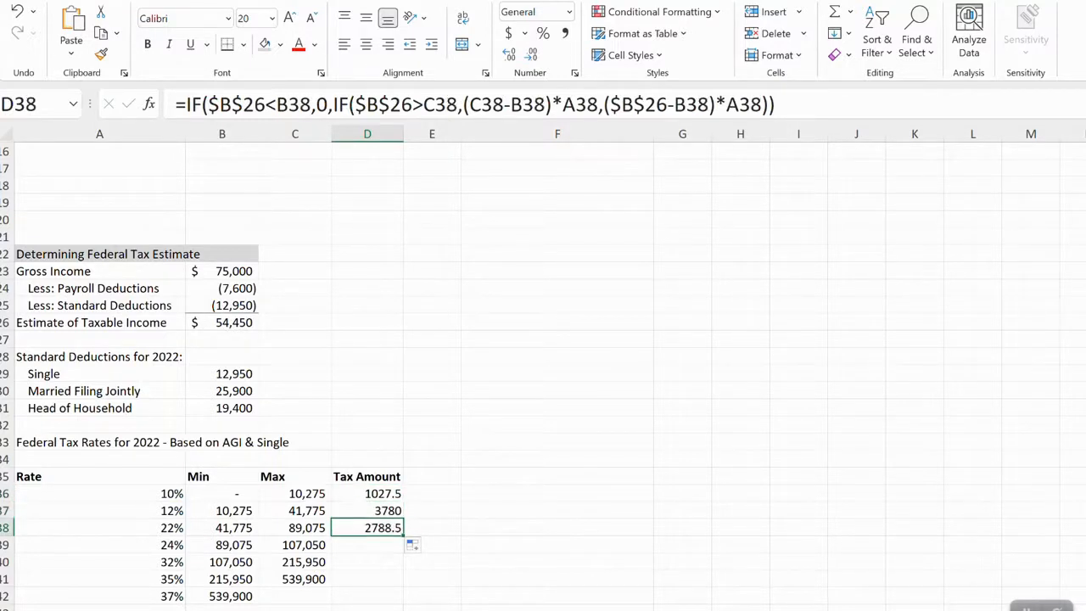
left_click_drag(404, 535, 404, 552)
left_click(368, 545)
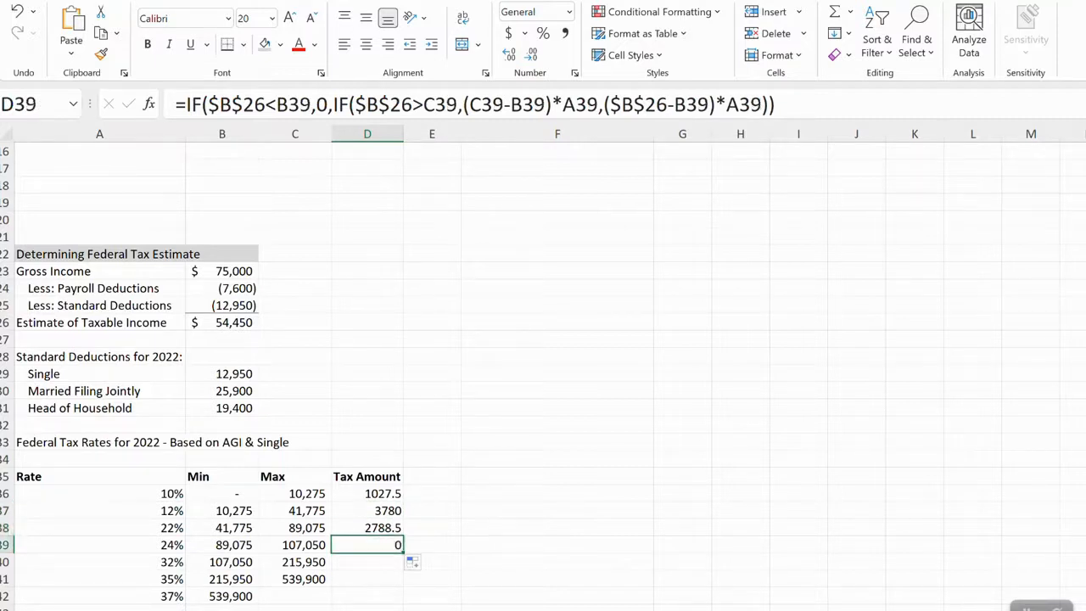
Step: Extend the tax formula down to the 37% bracket in D42 and format D36:D42 with thousands separators and no decimals
left_click(222, 322)
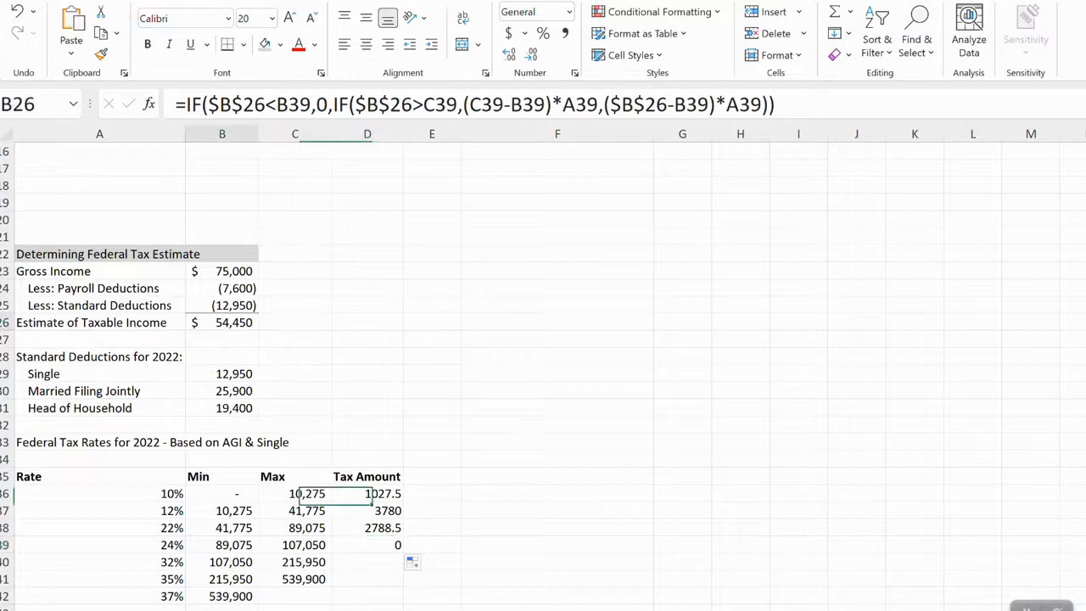
left_click_drag(222, 528, 295, 528)
left_click_drag(99, 528, 295, 528)
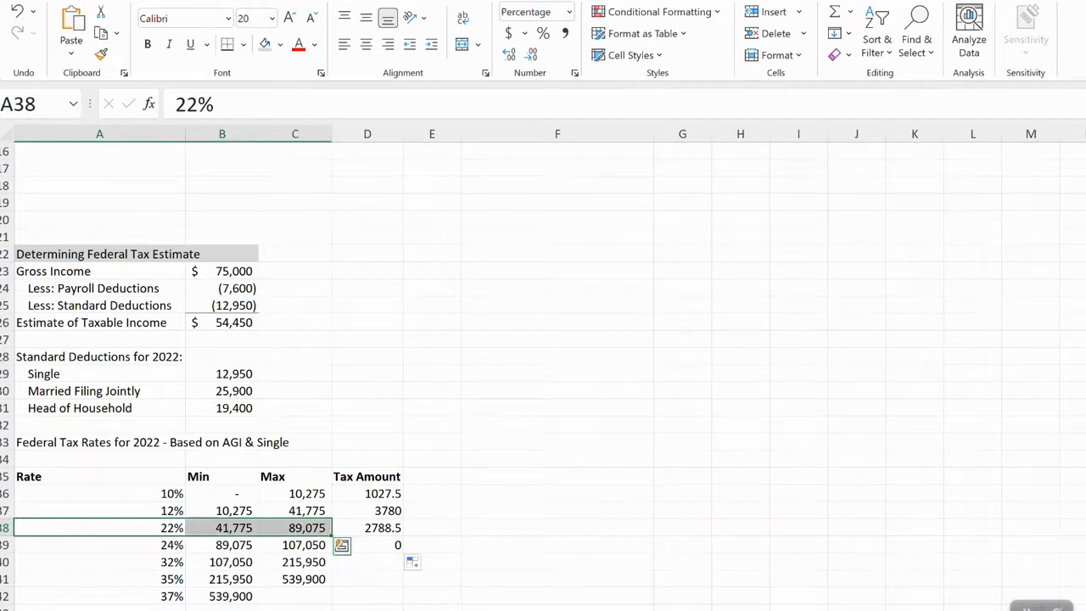
left_click(366, 544)
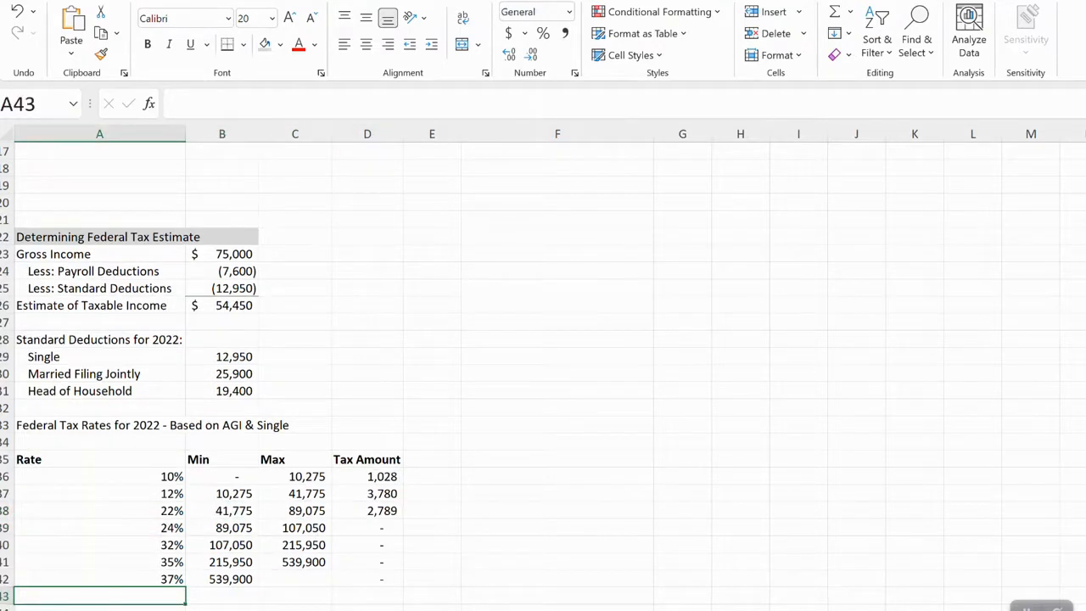
Step: Label cell A43 below the tax rates TOTAL TAXES
type("TOTA")
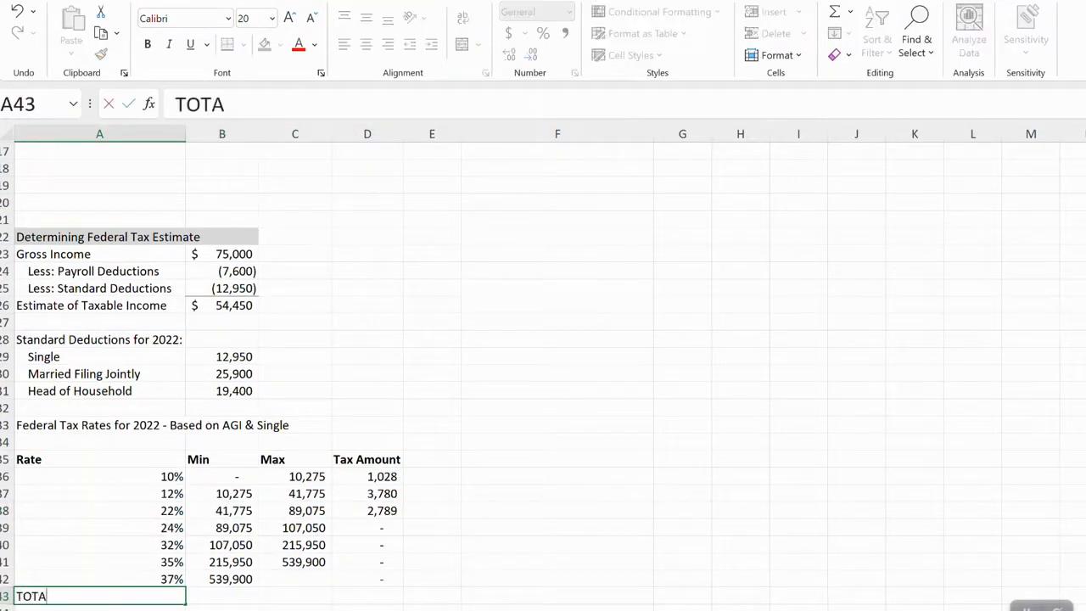
type("L TAXES")
key("Tab")
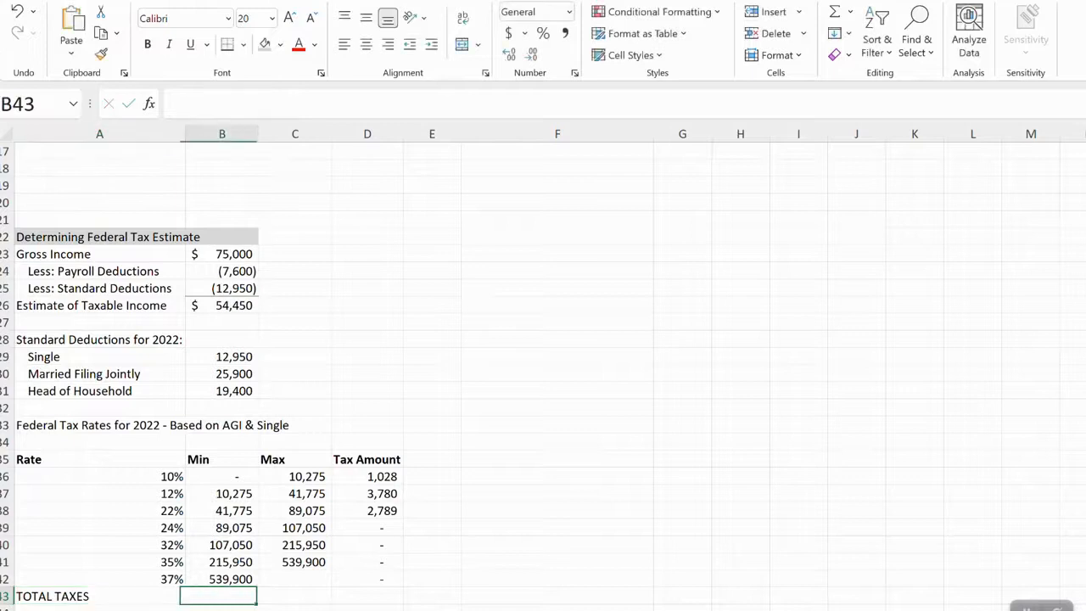
Step: Total the bracket tax amounts in D43 with =SUM(D36:D42)
key("Tab")
key("Tab")
type("=sum(")
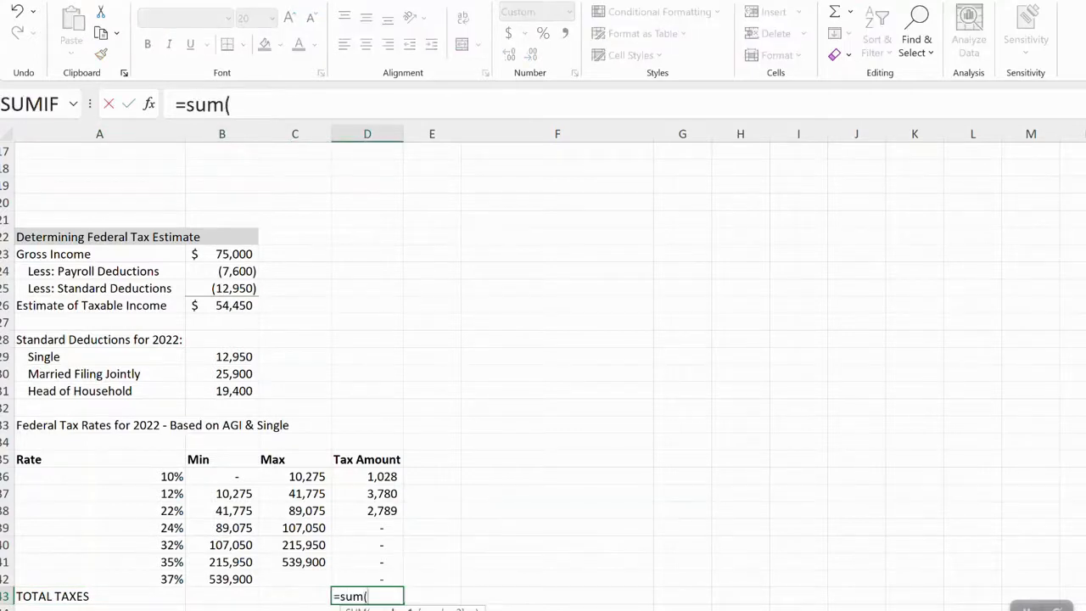
left_click_drag(367, 476, 366, 578)
type(")")
key("Return")
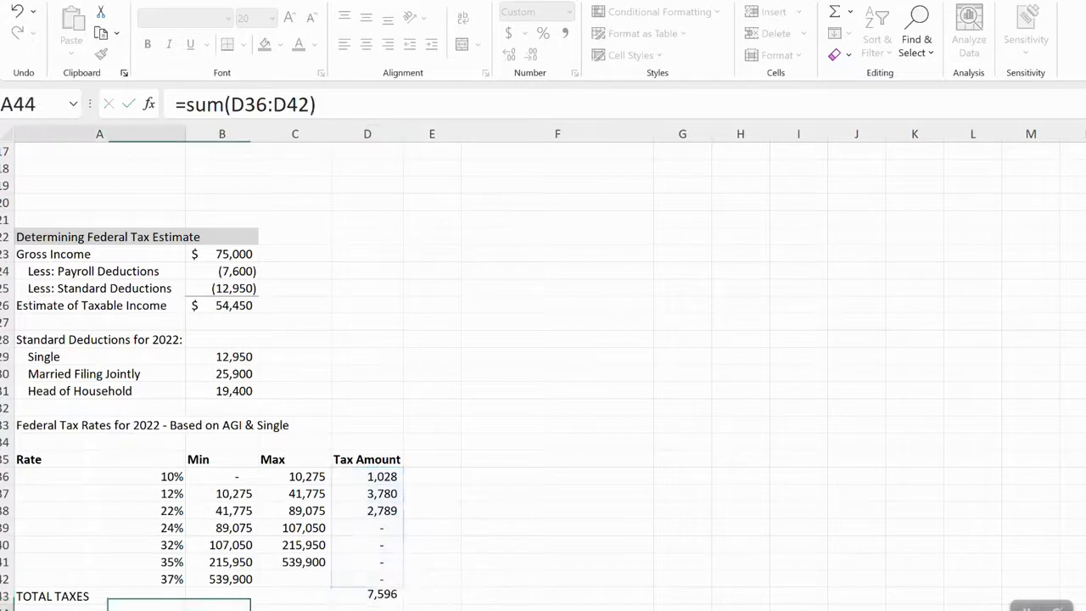
key("Up")
key("Right")
key("Right")
key("Right")
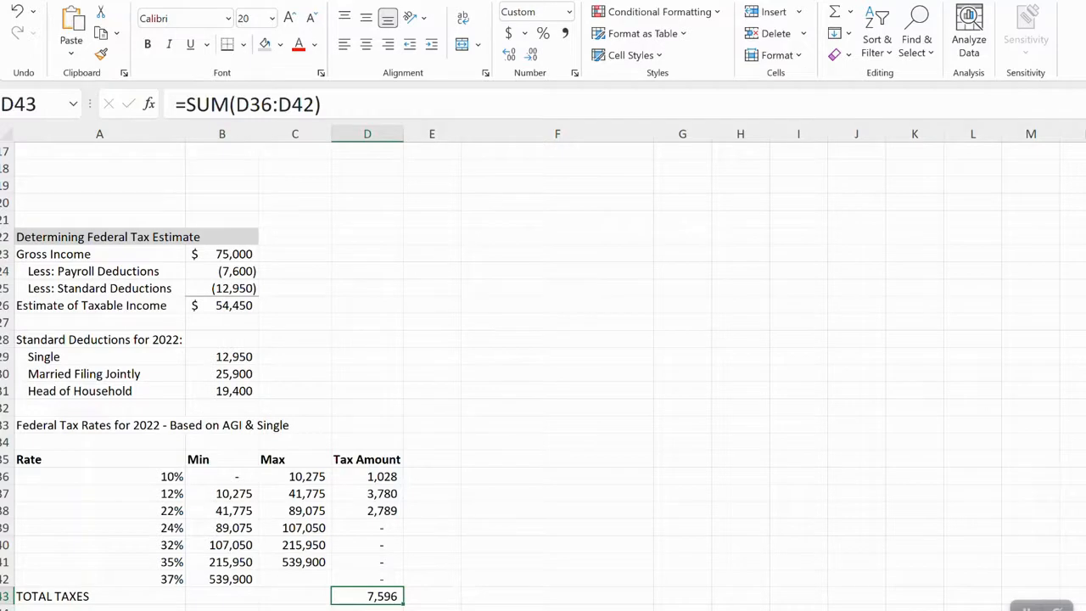
Step: Link the Federal Tax cell B12 to the TOTAL TAXES amount in D43 as a negative value
scroll(542, 375, "up", 3)
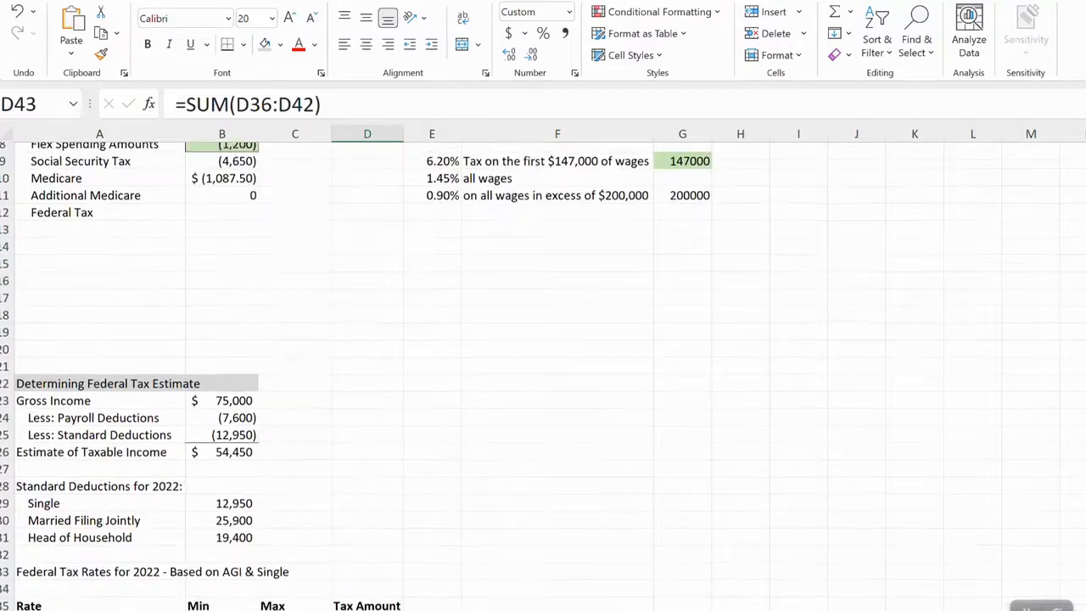
left_click(222, 219)
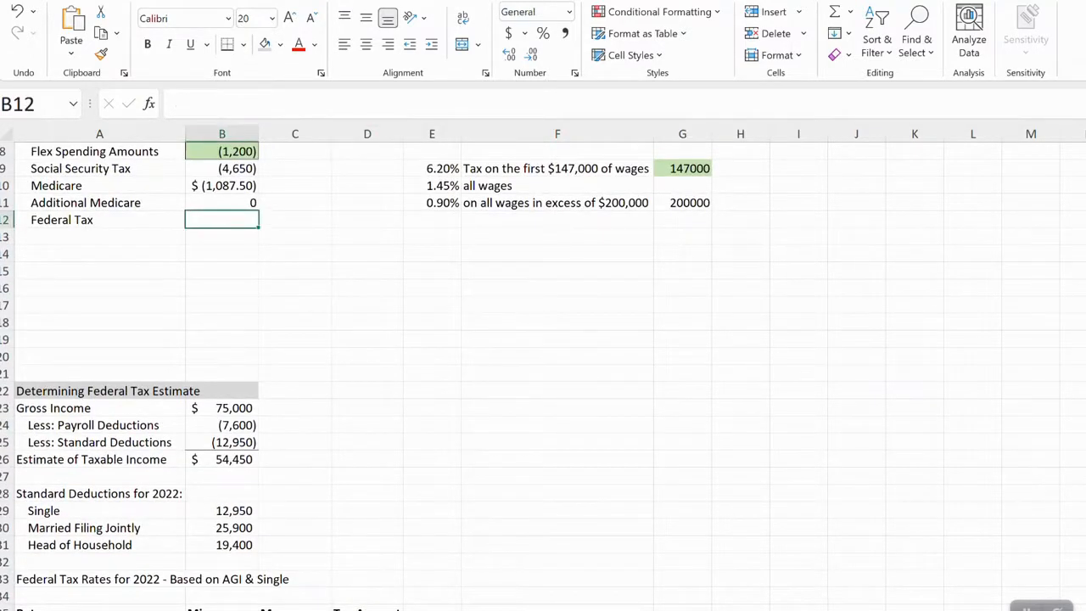
type("=-")
scroll(543, 375, "down", 2)
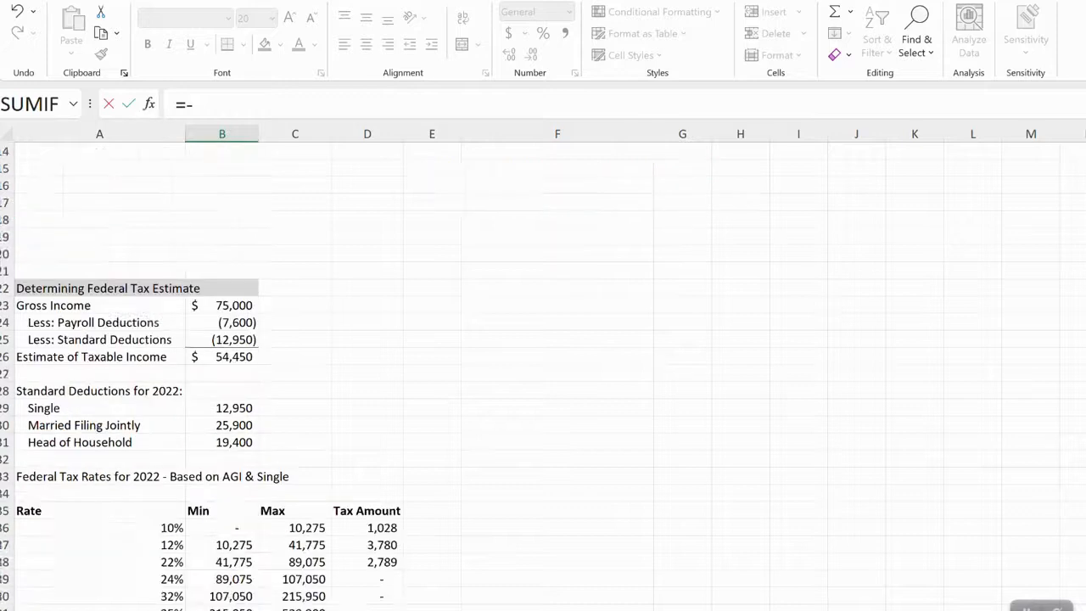
scroll(542, 375, "down", 2)
left_click(368, 544)
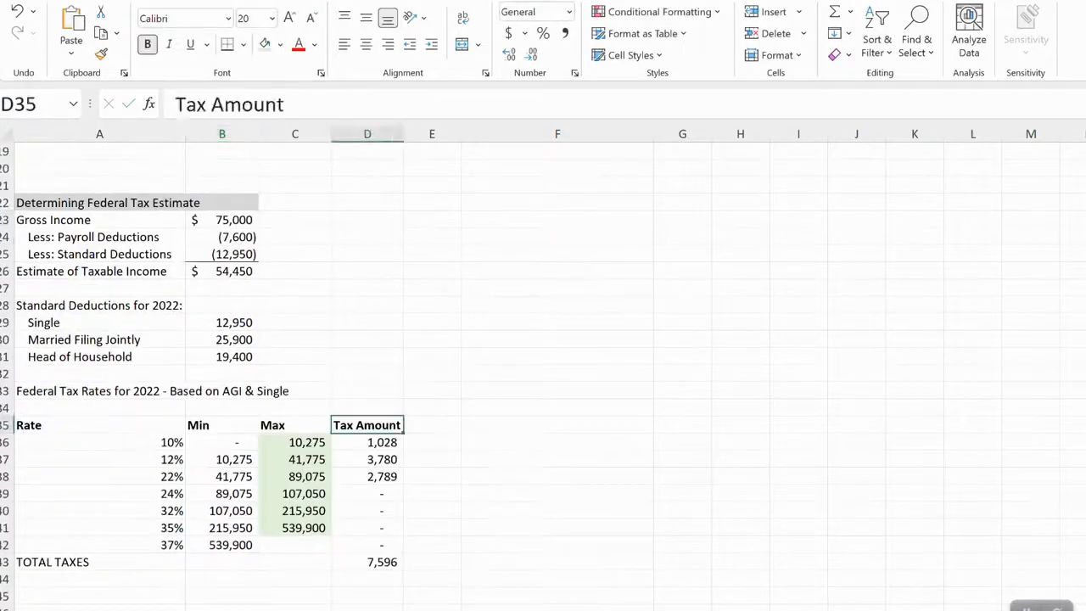
Step: Shade the standard deduction amounts in B29:B31 light green to flag them as inputs that need updating
left_click(223, 219)
key("Down")
key("Down")
key("Down")
key("Down")
key("Down")
key("Down")
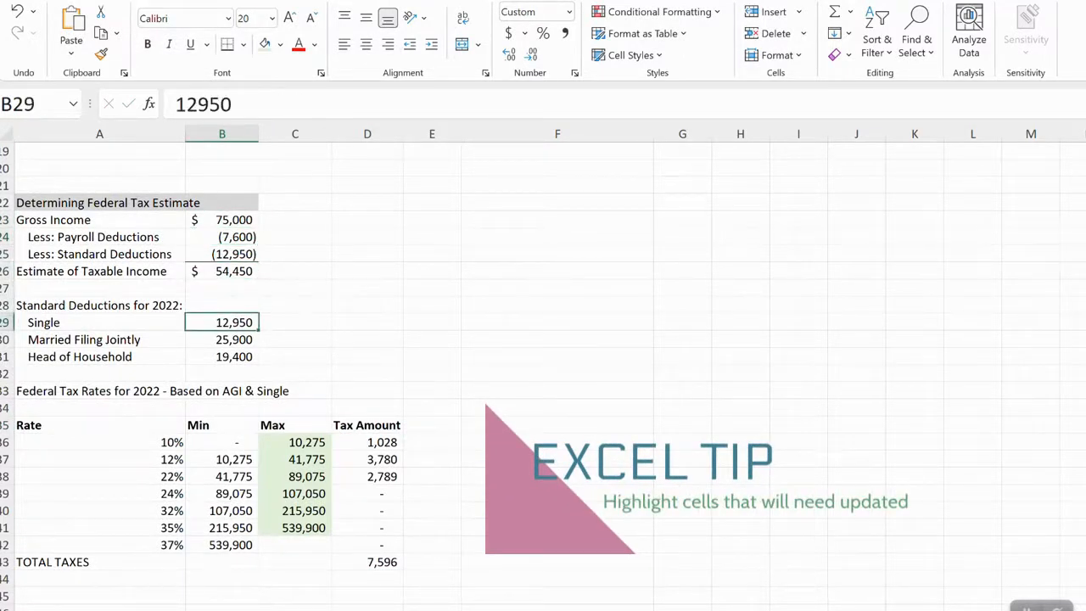
key("shift+Down")
key("shift+Down")
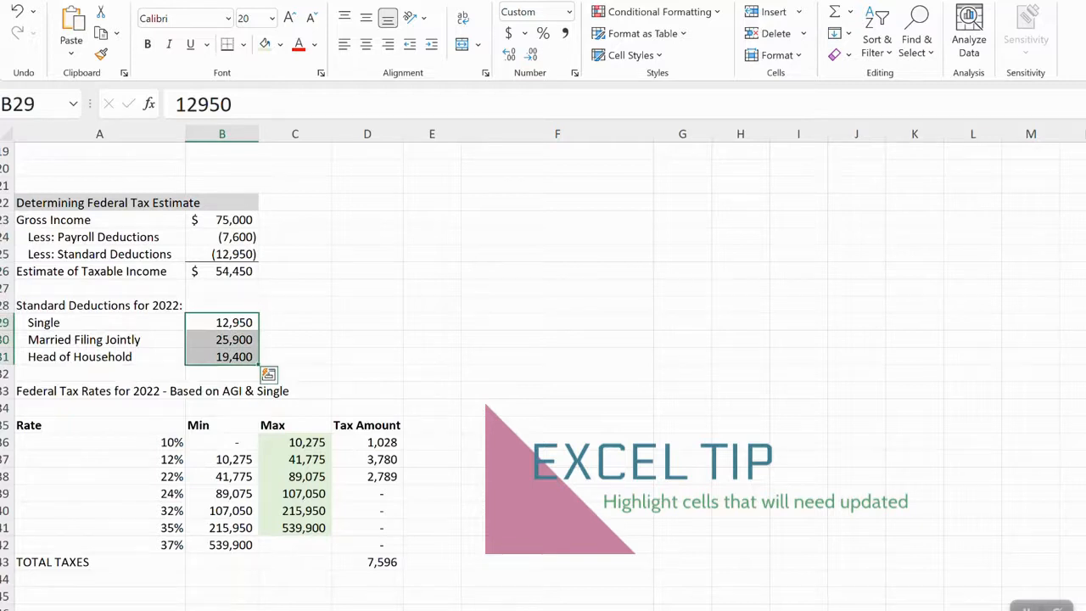
left_click(264, 45)
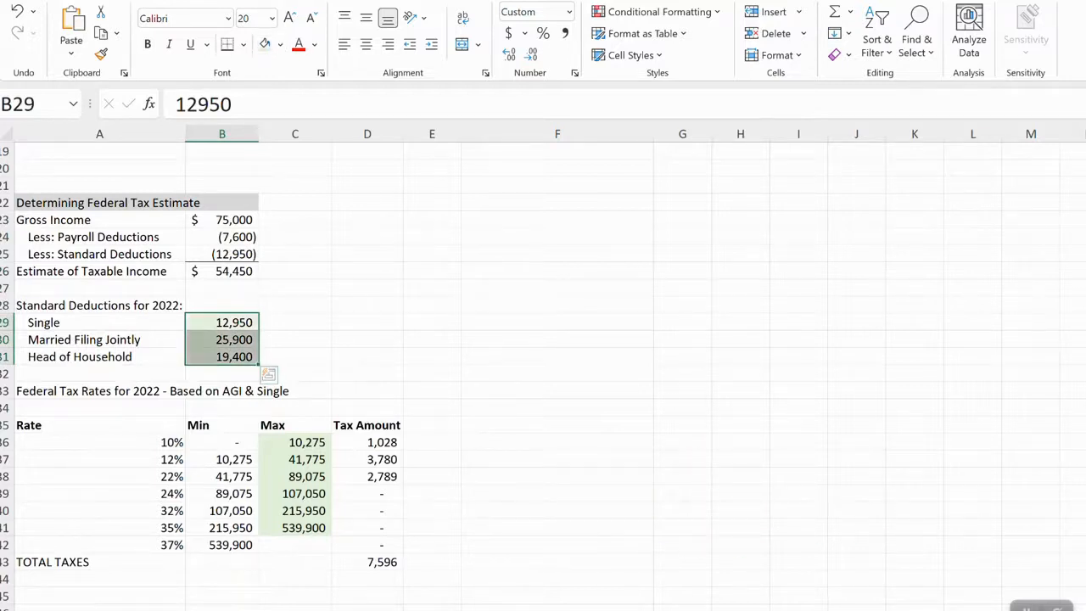
left_click(294, 339)
Step: Add a State Taxes label in A13 under Federal Tax and enter 0 as its amount in B13
scroll(543, 373, "up", 5)
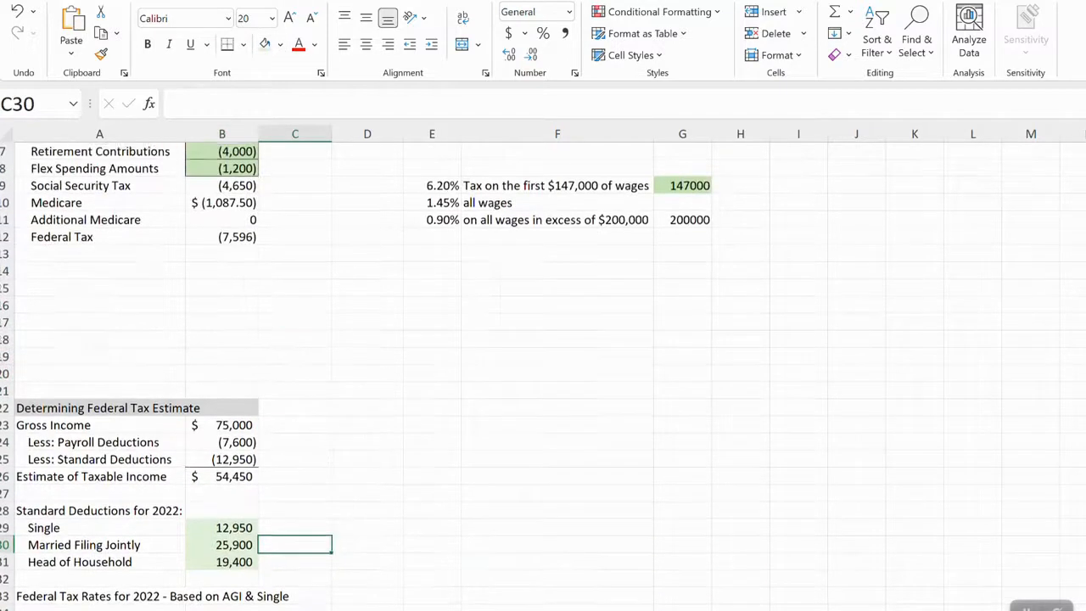
left_click(99, 306)
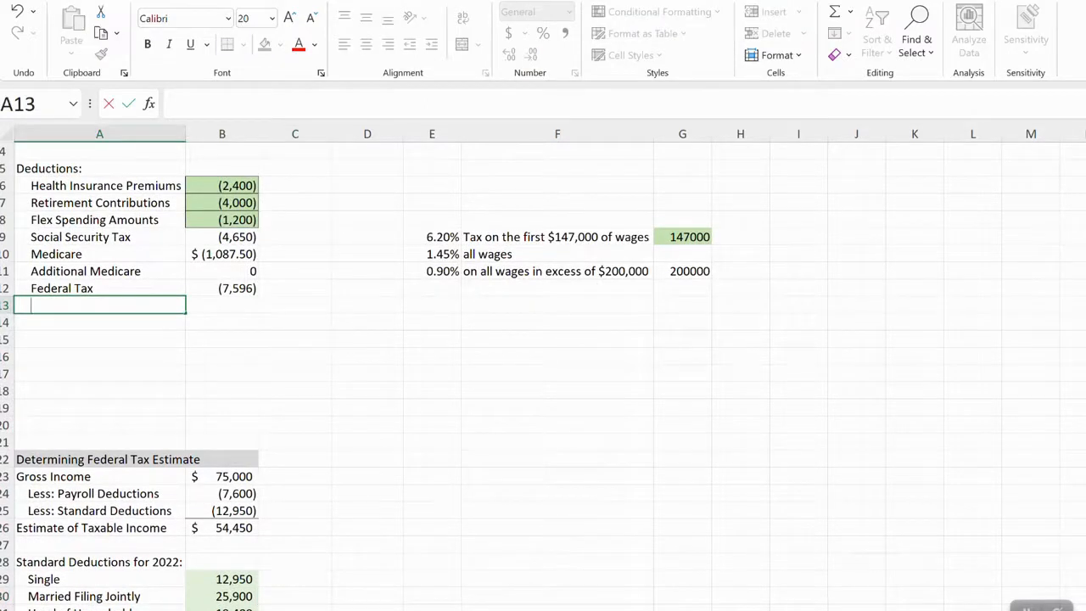
type("State T")
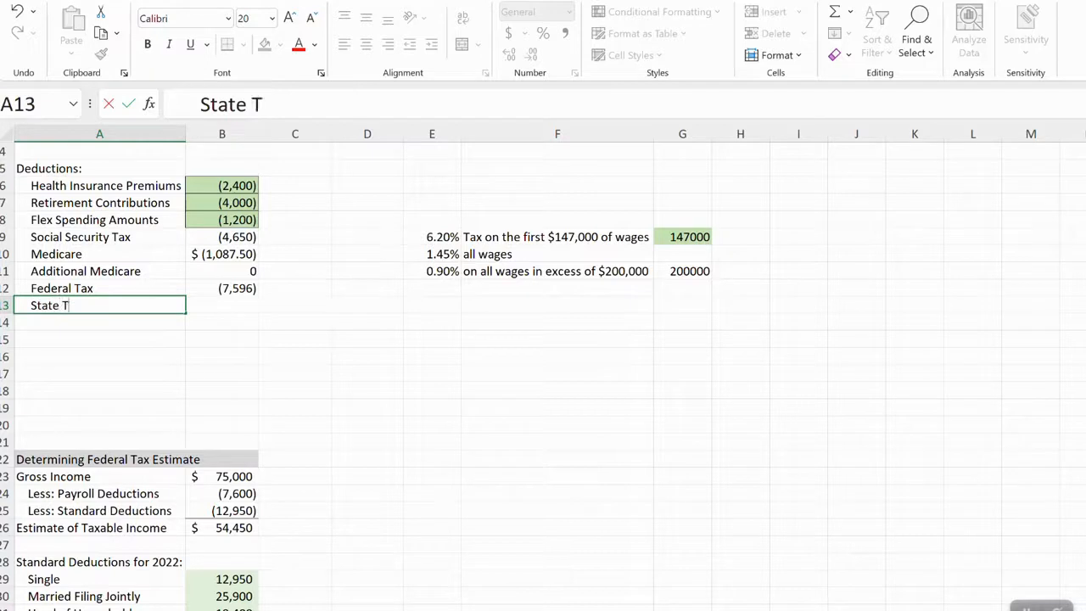
type("axes")
key("Tab")
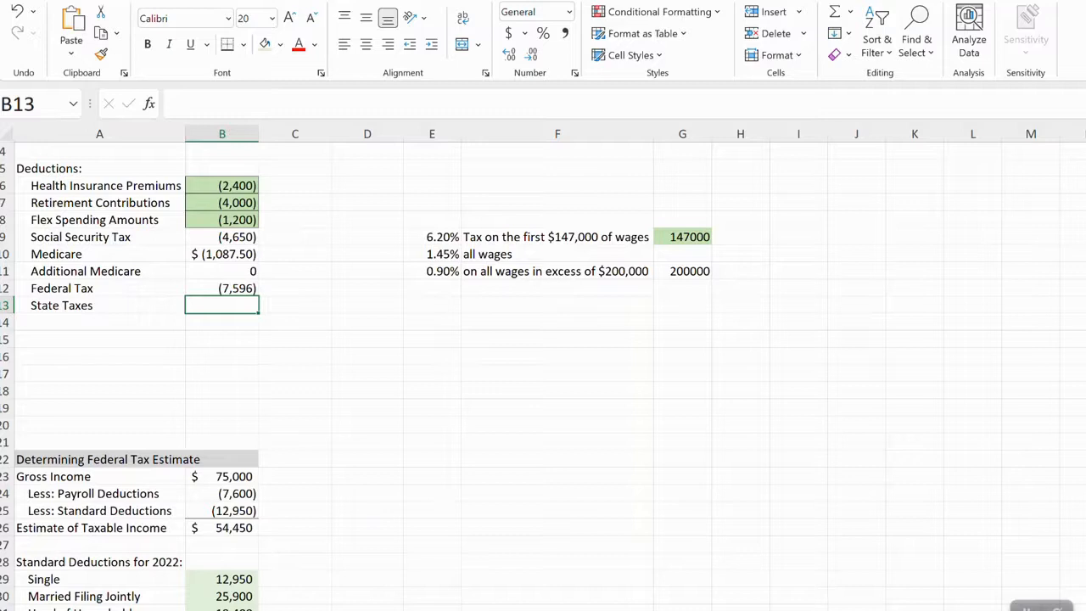
type("0")
key("Return")
Step: Enter the State Taxes rule "Estimate using a flat tax rate" in F13 and shade the rate cell E13 light green
key("Up")
key("Right")
key("Right")
key("Right")
key("Right")
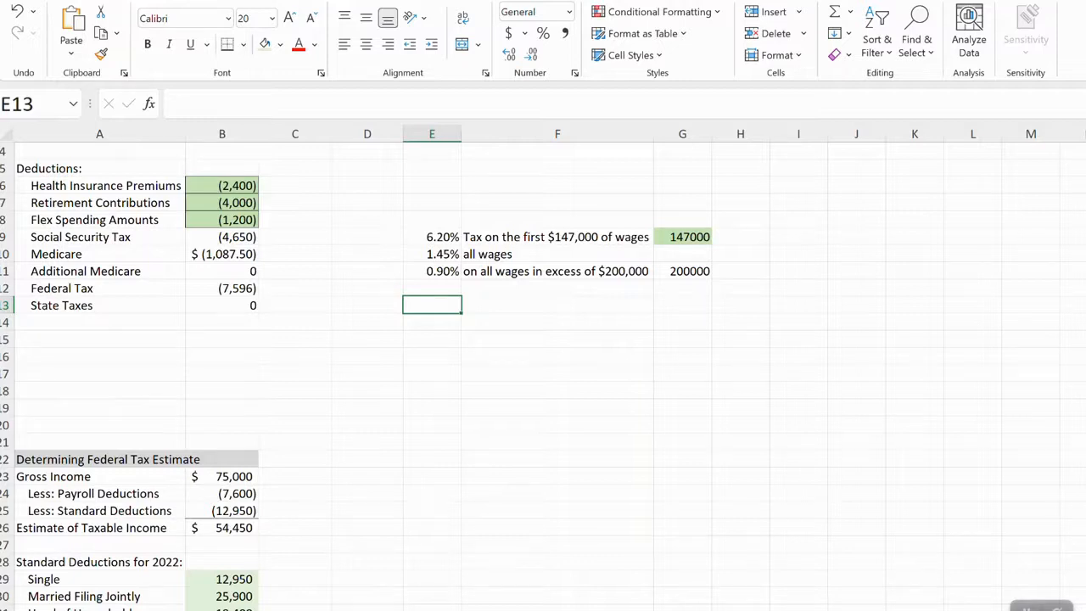
left_click(557, 305)
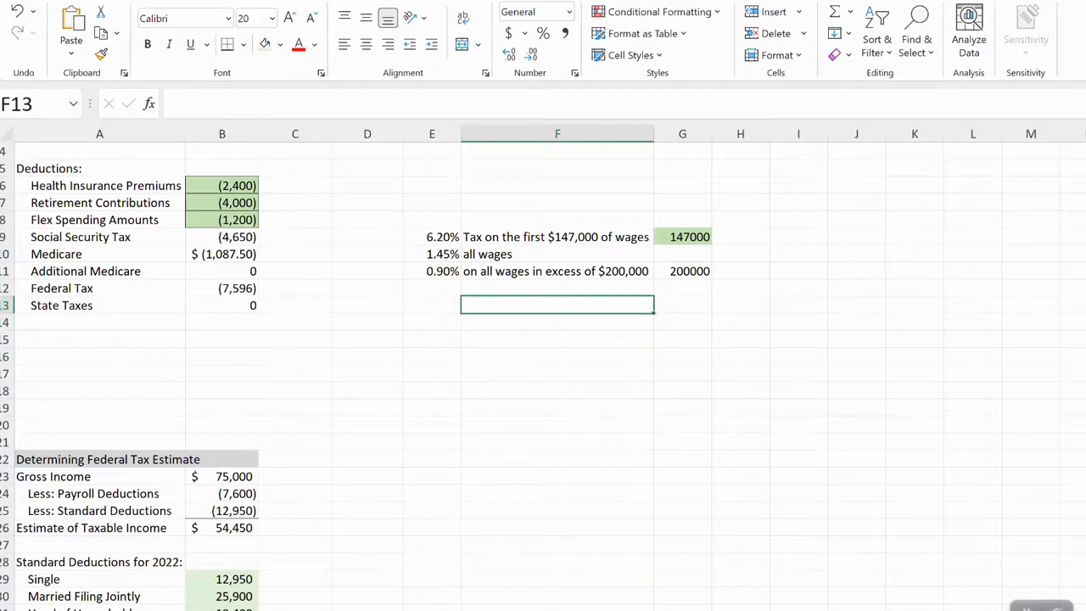
type("Estimate using a flat tax rate")
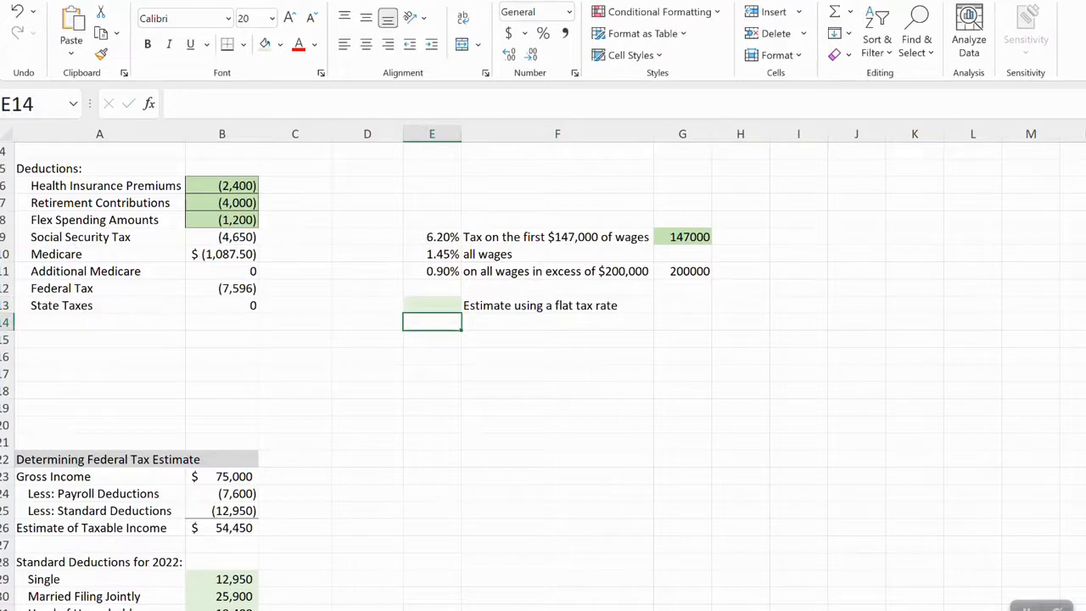
Step: Set the state tax rate in E13 to 4.75%
left_click(432, 305)
type("4.")
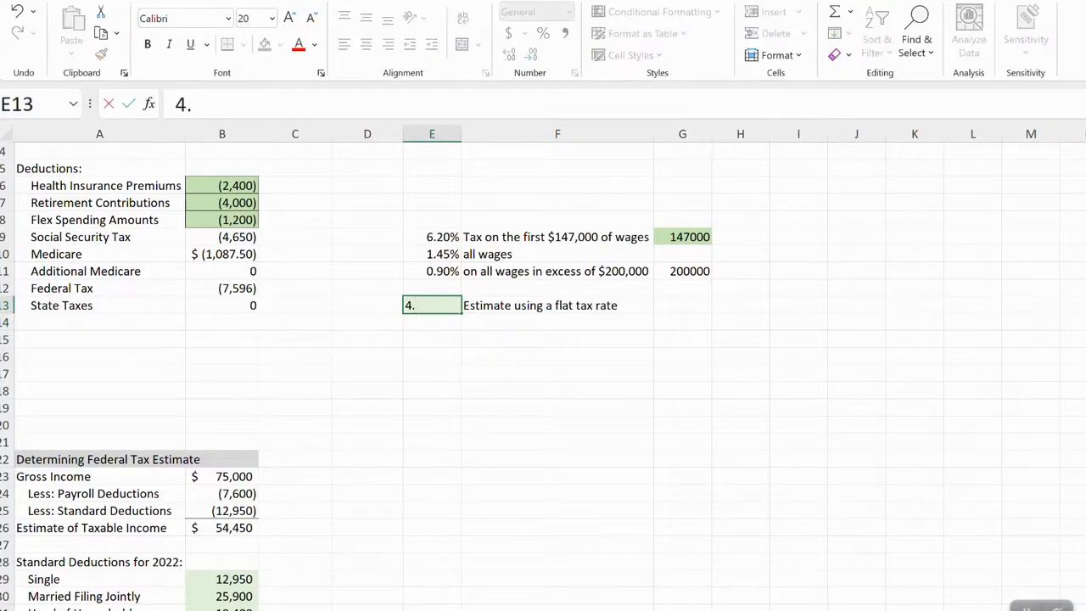
type("75%")
key("Return")
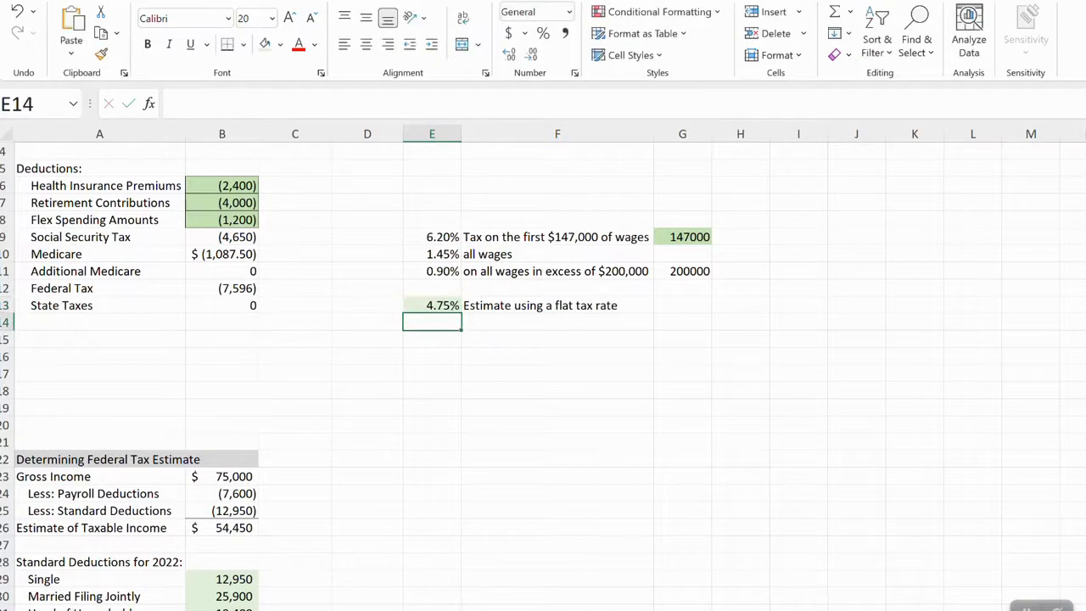
Step: Calculate the State Taxes amount in B13 from the rate and gross salary with =E13*C3
key("Up")
key("Left")
key("Left")
key("Left")
type("=")
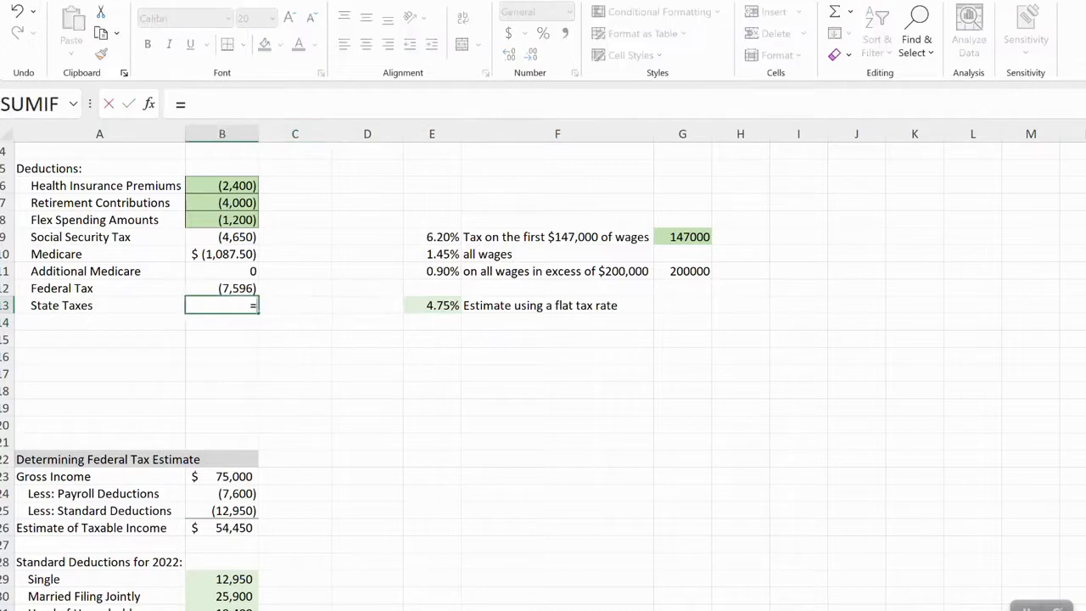
key("Right")
key("Right")
key("Right")
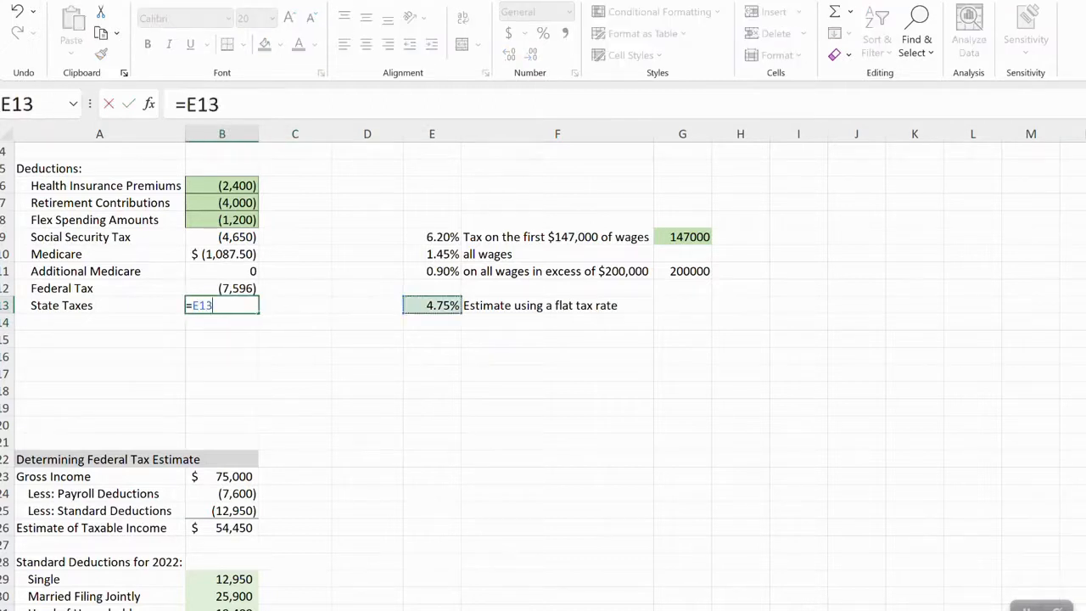
type("*")
scroll(218, 372, "up", 1)
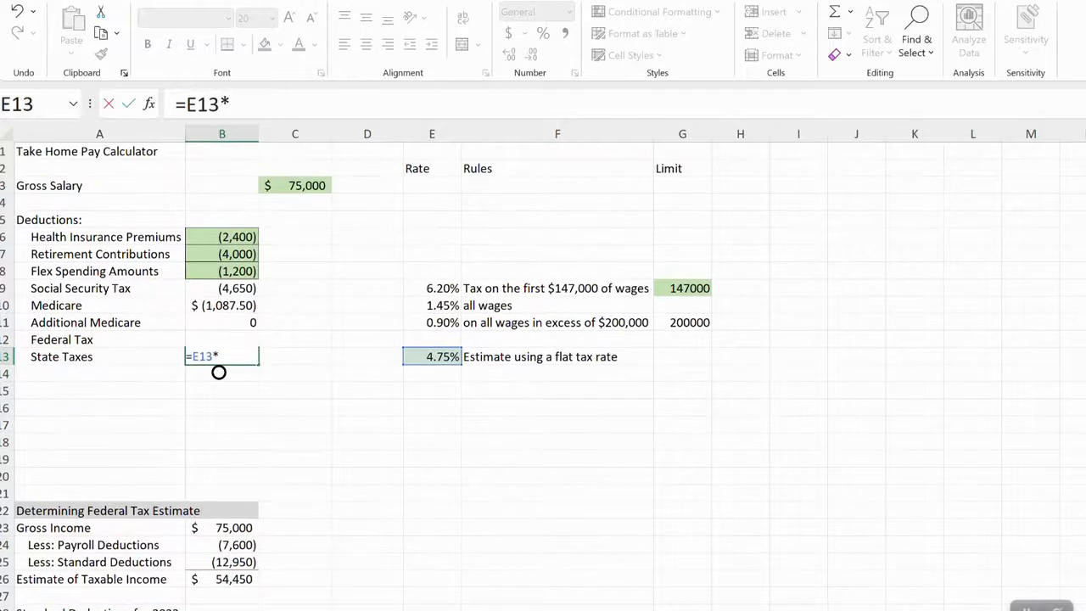
left_click(294, 185)
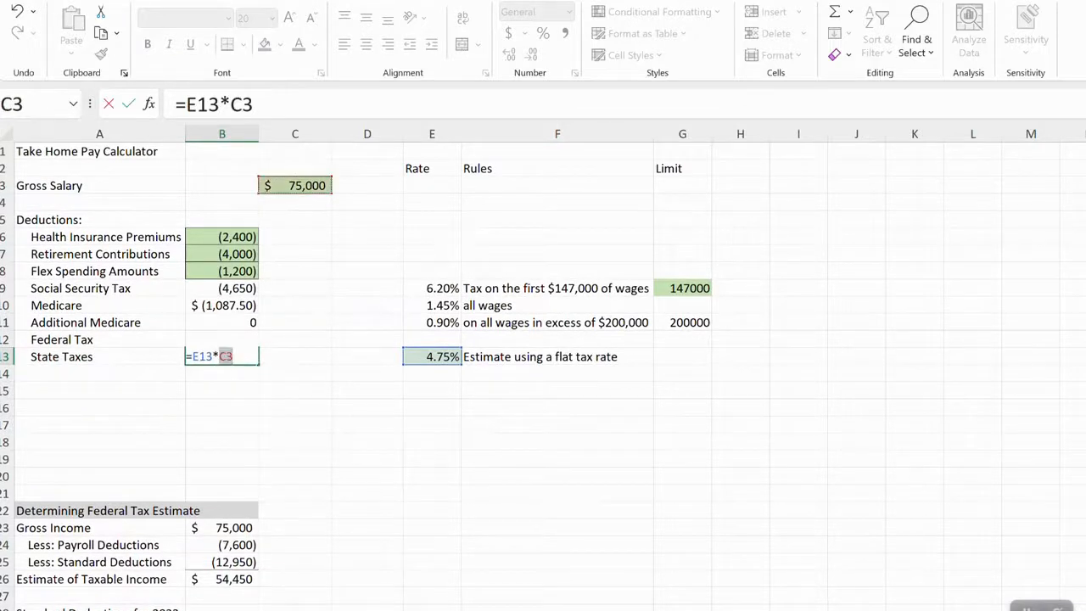
key("Return")
left_click(221, 357)
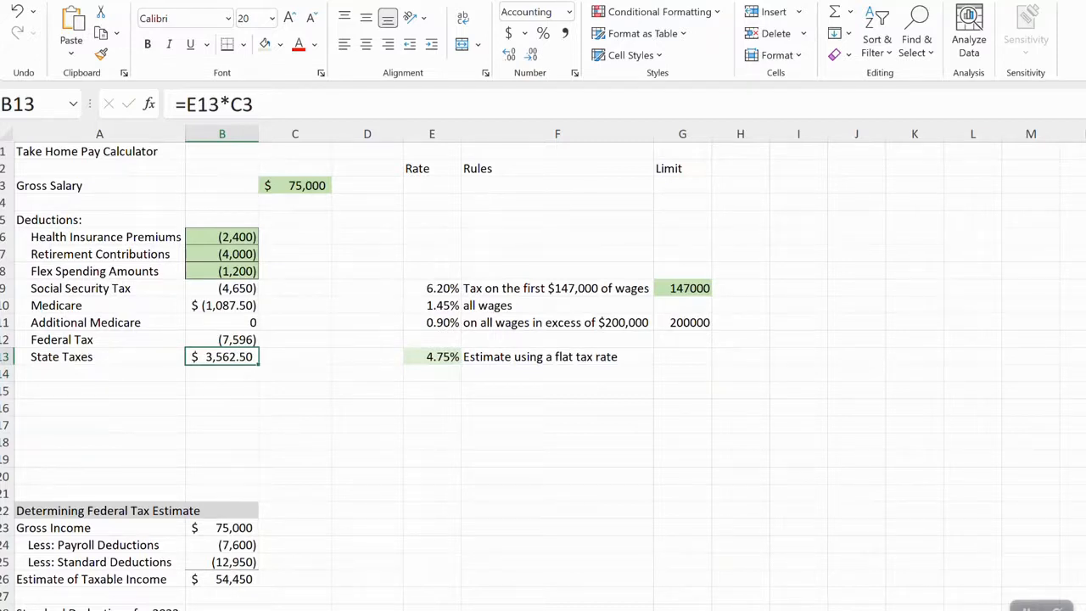
Step: Label cell A14 below State Taxes as Local Taxes
key("Down")
key("Left")
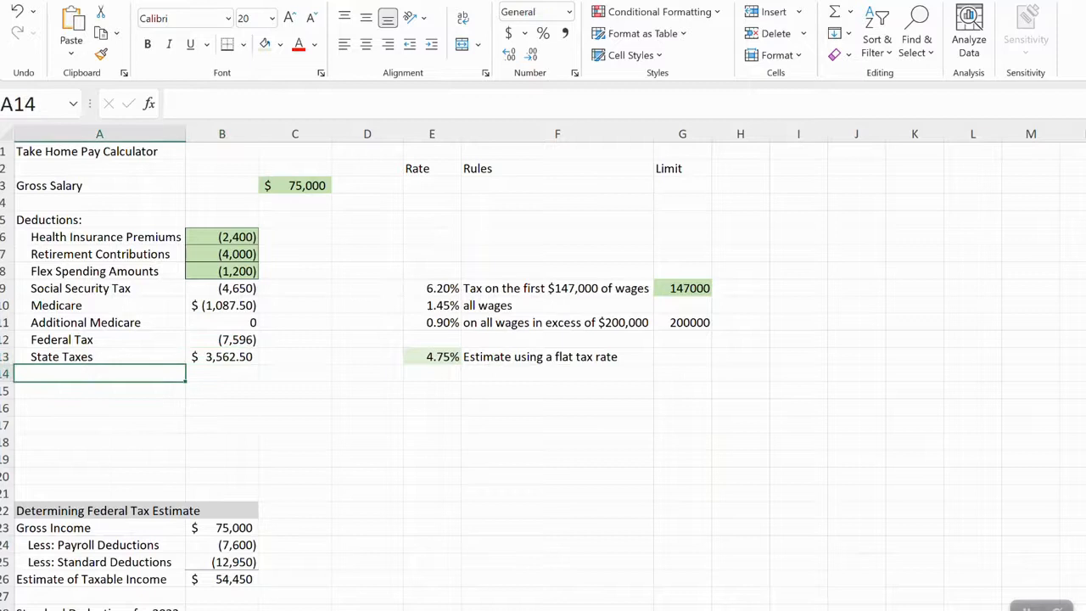
type("Loc")
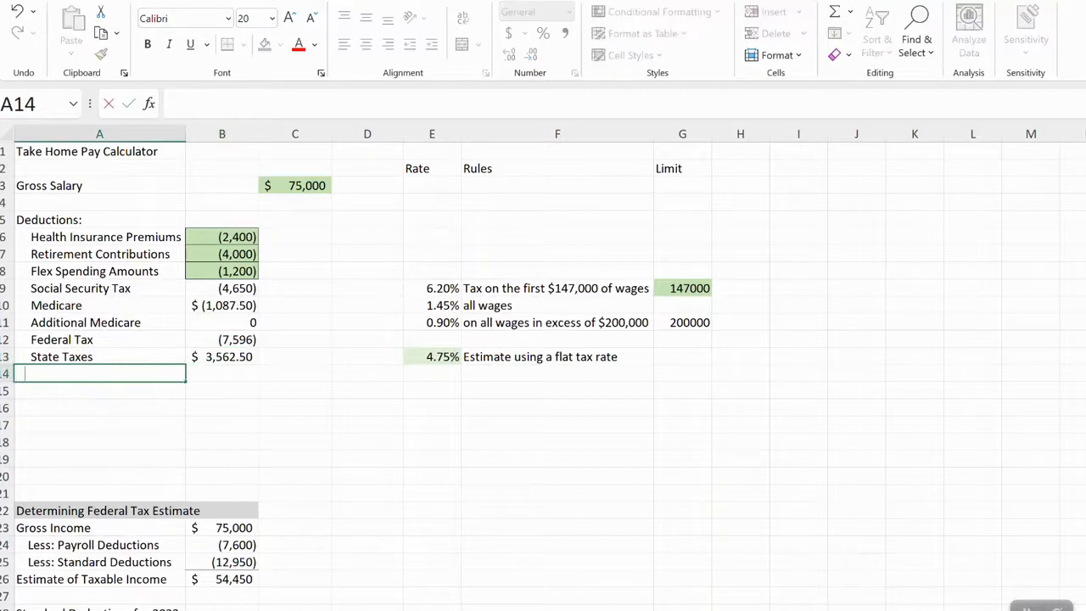
type("al Taxes")
Step: Copy the state tax rate cell E13, including its shading, into E14 on the Local Taxes row
key("Tab")
key("Tab")
key("Right")
key("Right")
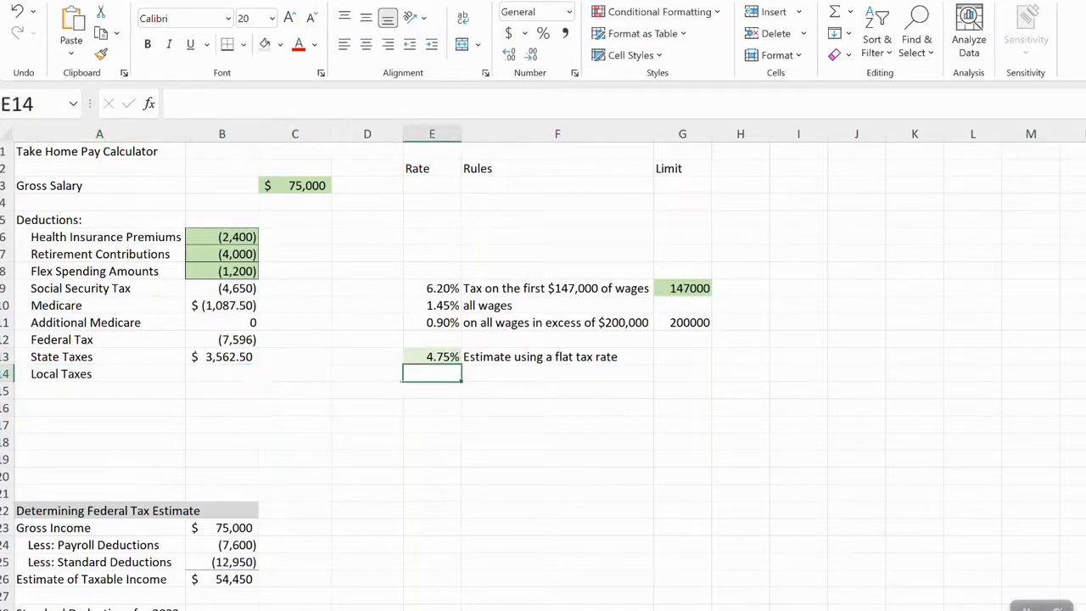
key("Up")
key("ctrl+c")
key("Down")
key("ctrl+v")
Step: Enter the Local Taxes rule "Estimate using a flat tax rate" in F14
key("Right")
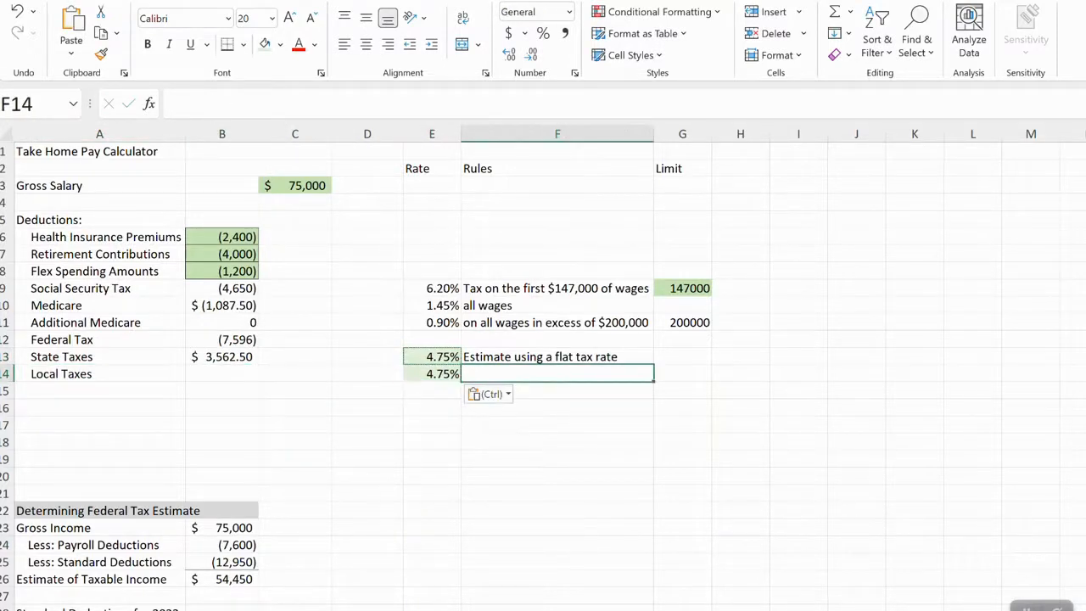
type("Est")
key("shift+Right")
key("shift+Right")
key("shift+Right")
key("shift+Right")
key("shift+Right")
key("shift+Right")
key("shift+Right")
key("shift+Right")
key("shift+Right")
key("shift+Right")
key("shift+Right")
key("shift+Right")
key("shift+Right")
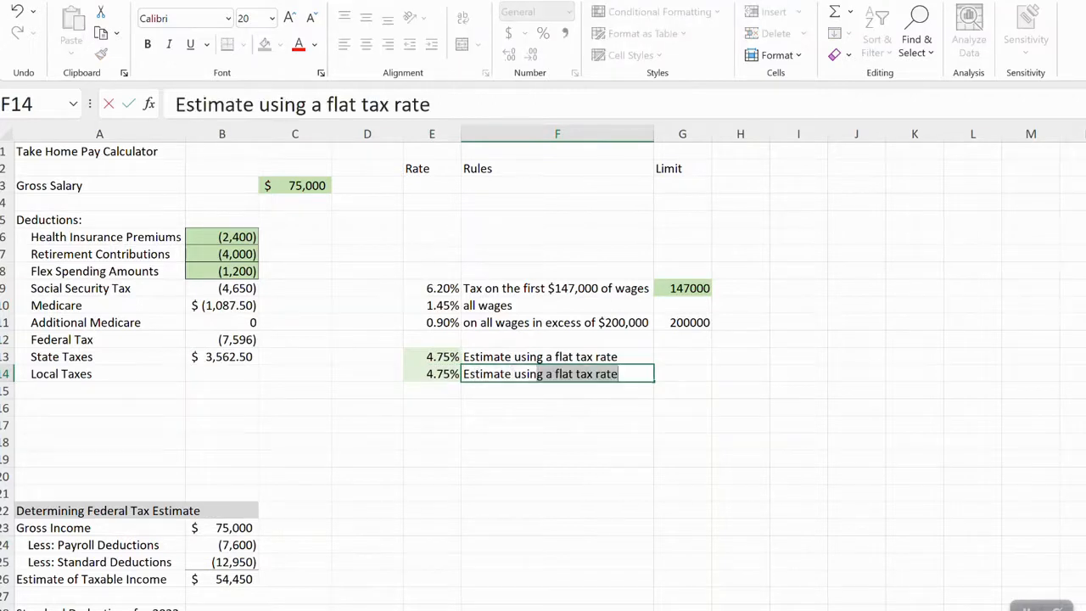
type("r")
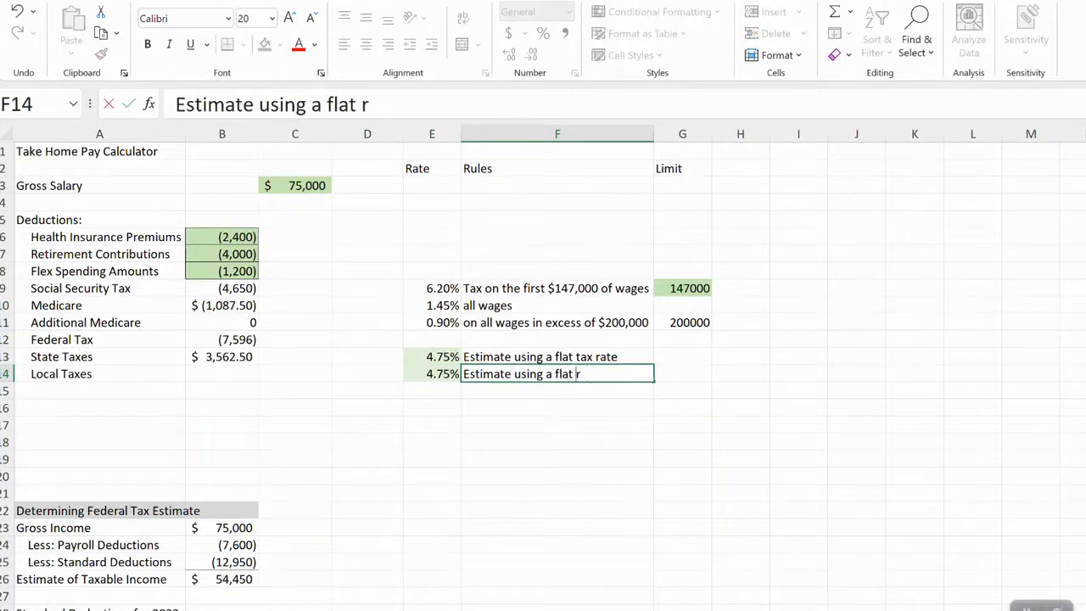
key("BackSpace")
type("tax rate")
key("Return")
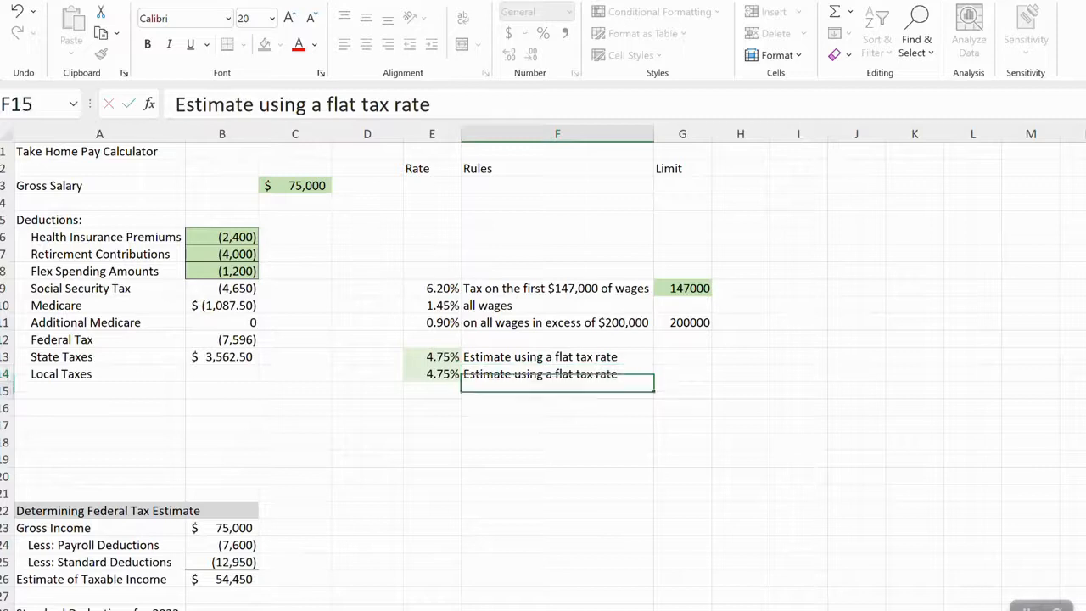
Step: Set the local tax rate in E14 to 3%
key("Up")
key("Left")
type("3")
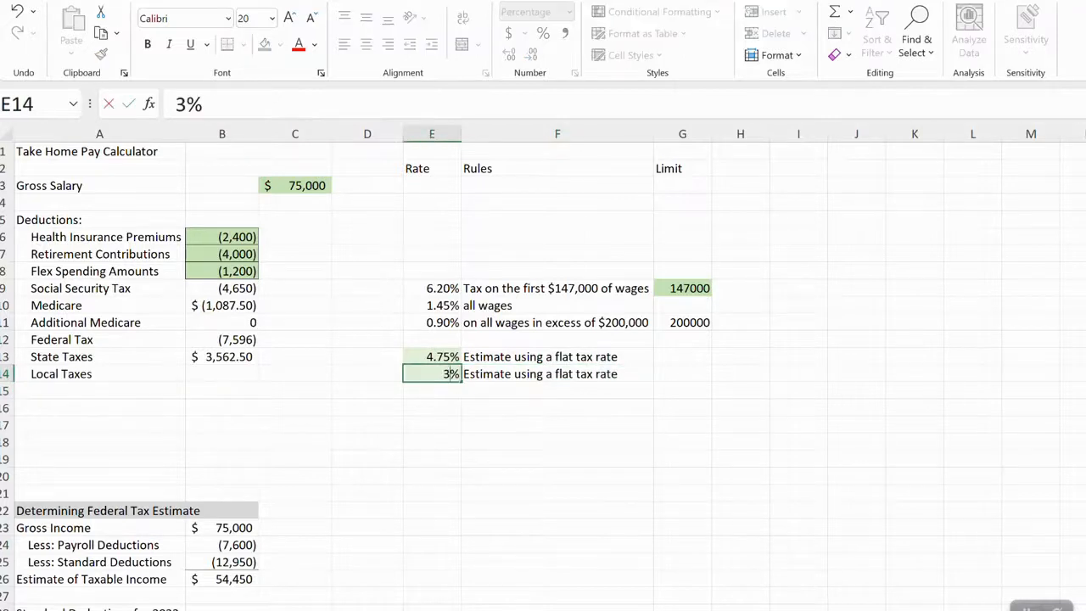
key("ctrl+Return")
Step: Calculate the Local Taxes amount in B14 by multiplying the rate in E14 by the gross salary in C3
key("Left")
key("Left")
key("Left")
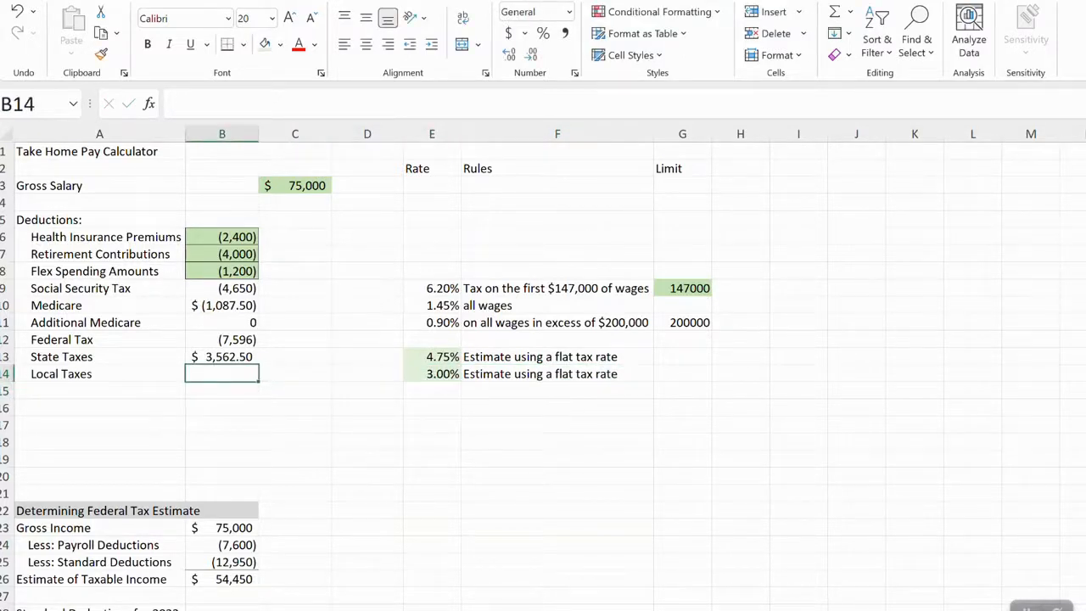
type("=")
key("Right")
key("Right")
key("Right")
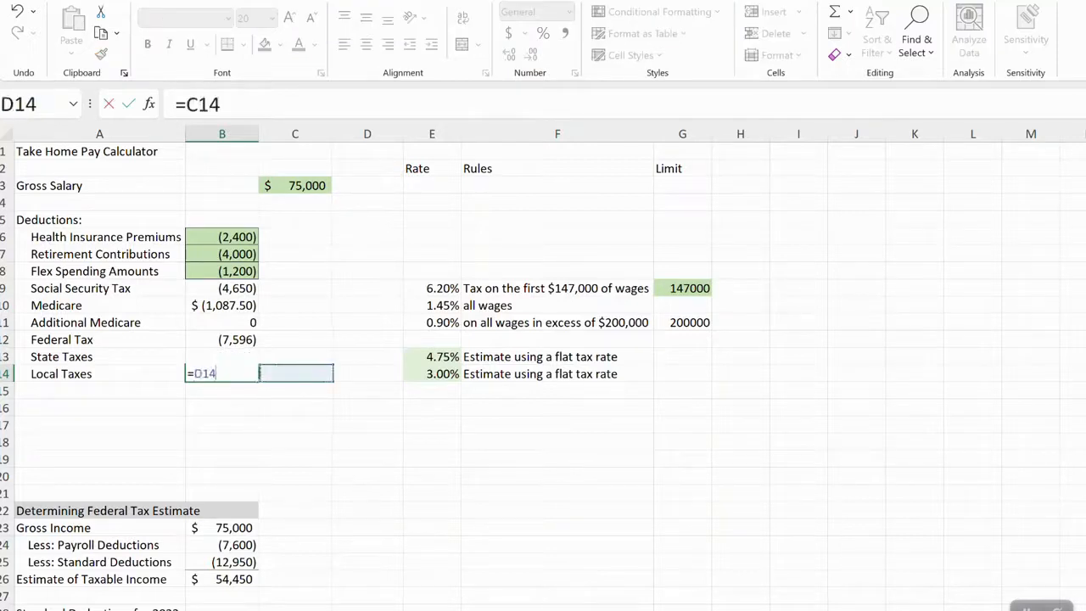
type("*")
key("Left")
key("Right")
key("Up")
key("Up")
key("Up")
key("Up")
key("Up")
key("Up")
key("Up")
key("Up")
key("Up")
key("Up")
key("Up")
key("Up")
key("Down")
key("Right")
key("Return")
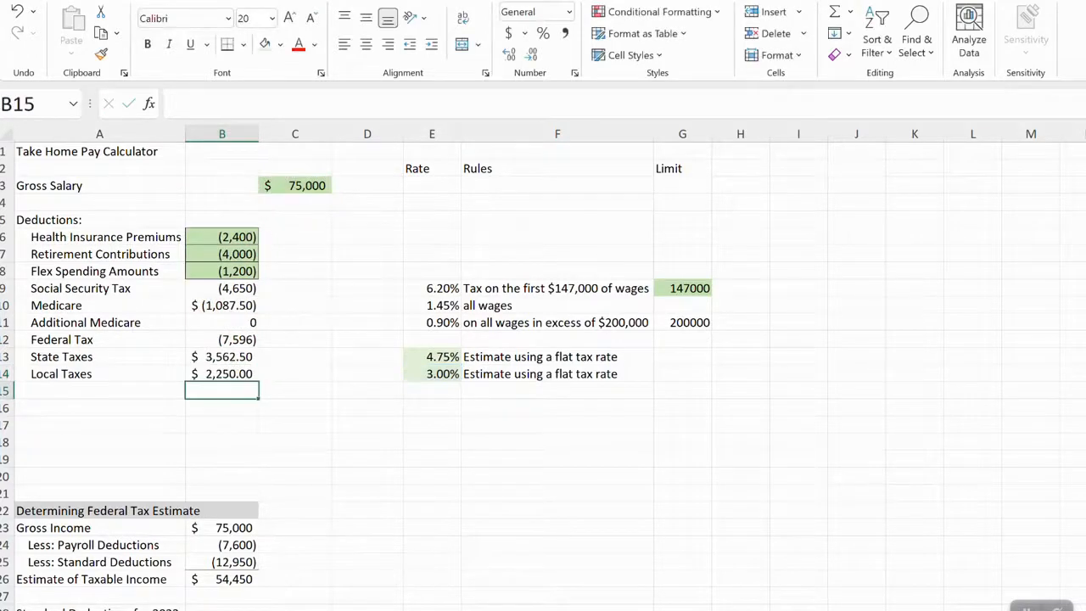
Step: Make the state and local tax formulas negative, changing B13 to =-E13*C3 and negating B14 the same way
key("Up")
key("Up")
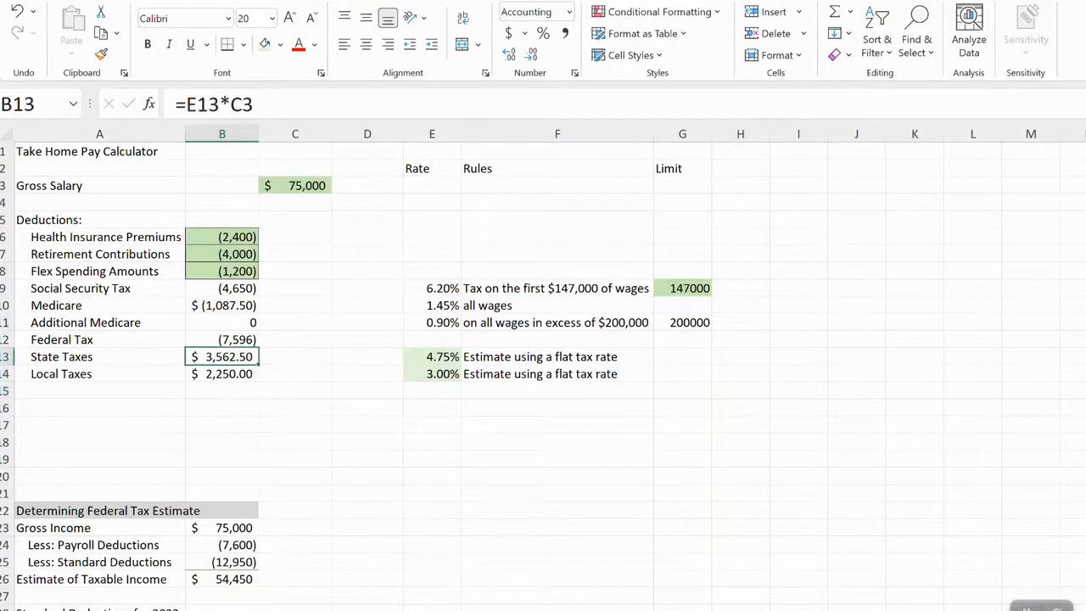
key("F2")
type("-")
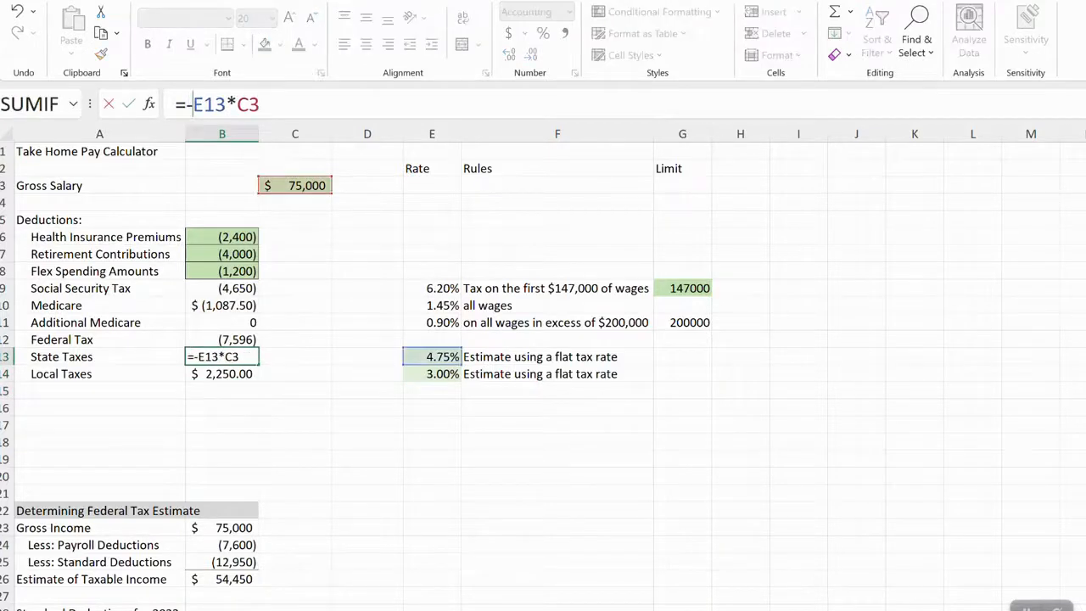
key("Return")
Step: Enter the label "Total Deductions" in A15 below Local Taxes
type("Ri")
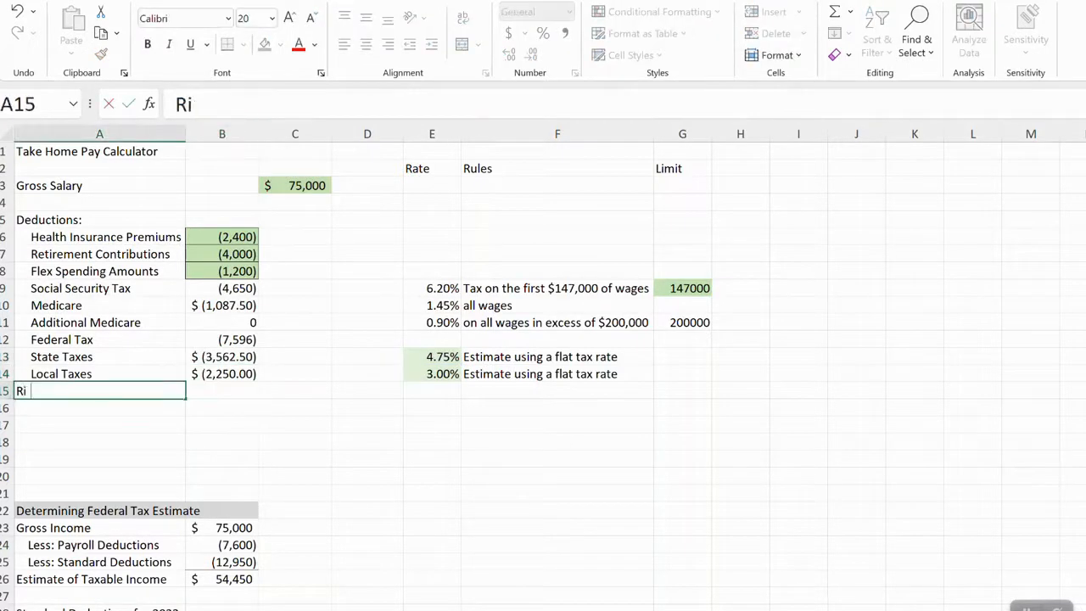
key("BackSpace")
key("BackSpace")
type("Total Deductions")
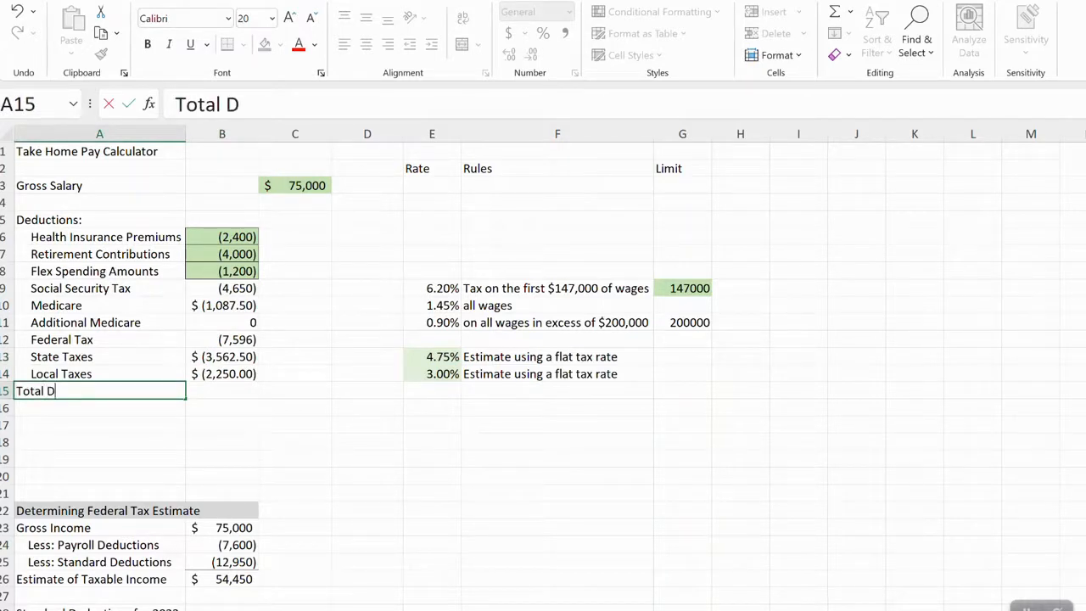
key("Tab")
key("Tab")
Step: Calculate Total Deductions in C15 by summing the deduction amounts in B6:B14
type("=su")
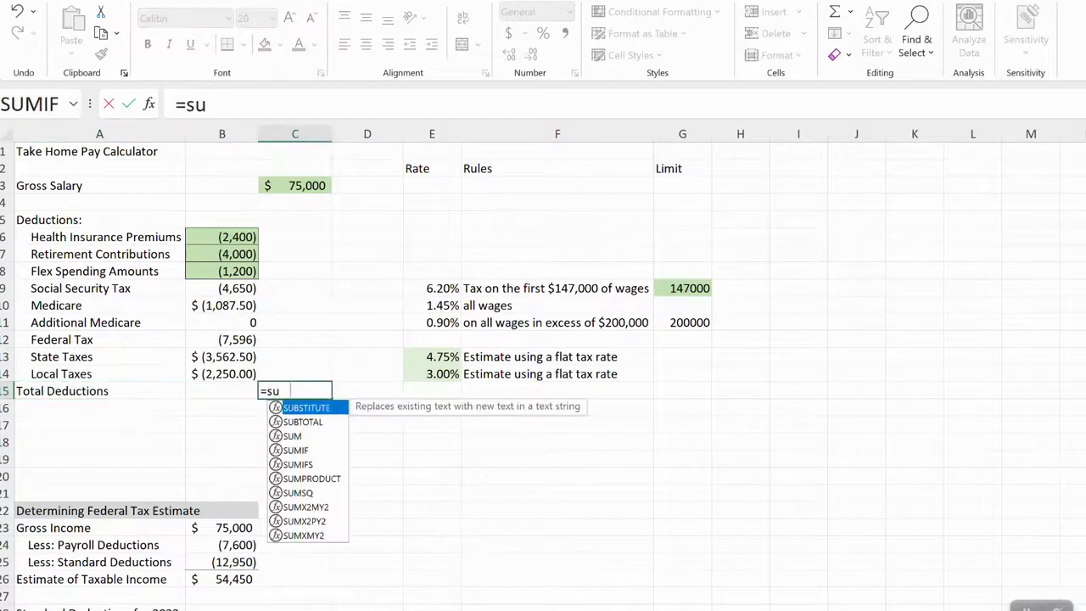
type("m(")
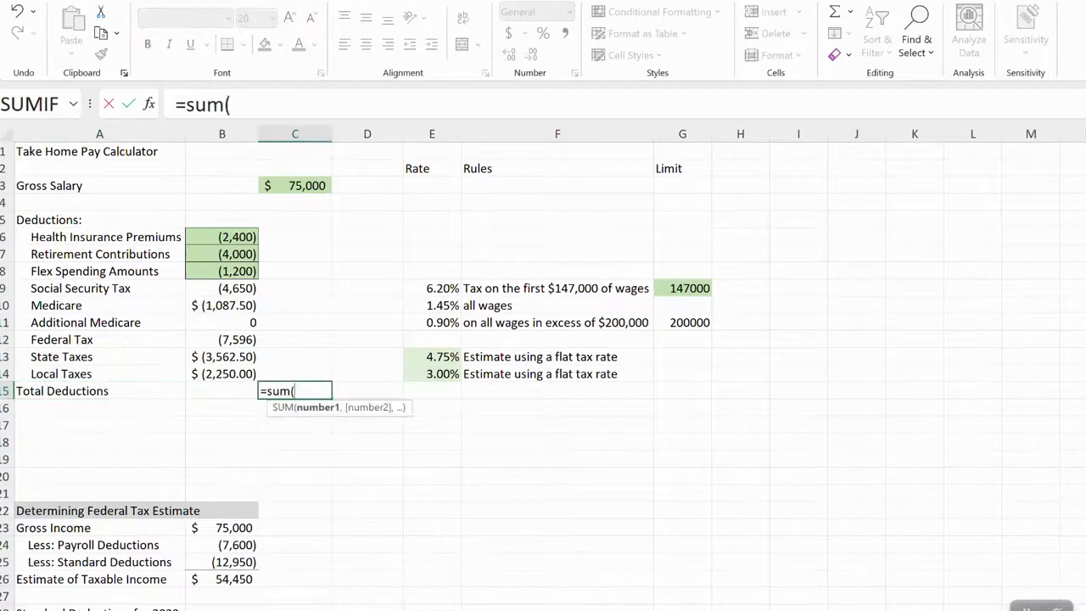
left_click(221, 237)
left_click_drag(221, 237, 221, 373)
key("Return")
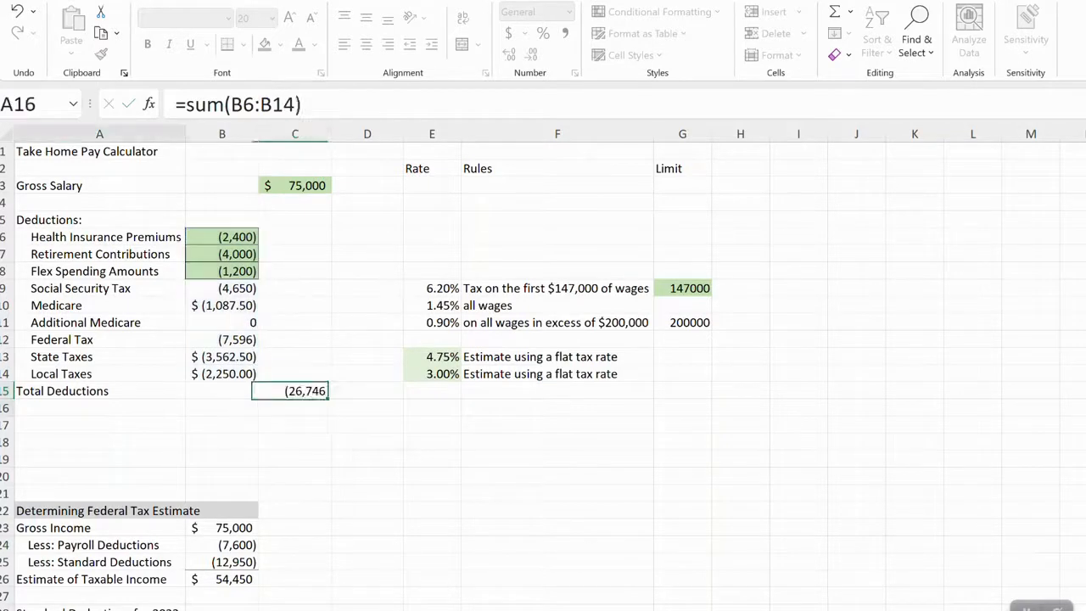
Step: Enter the label "Net Annual Pay" in A17, leaving a blank row below Total Deductions
key("Down")
type("Net An")
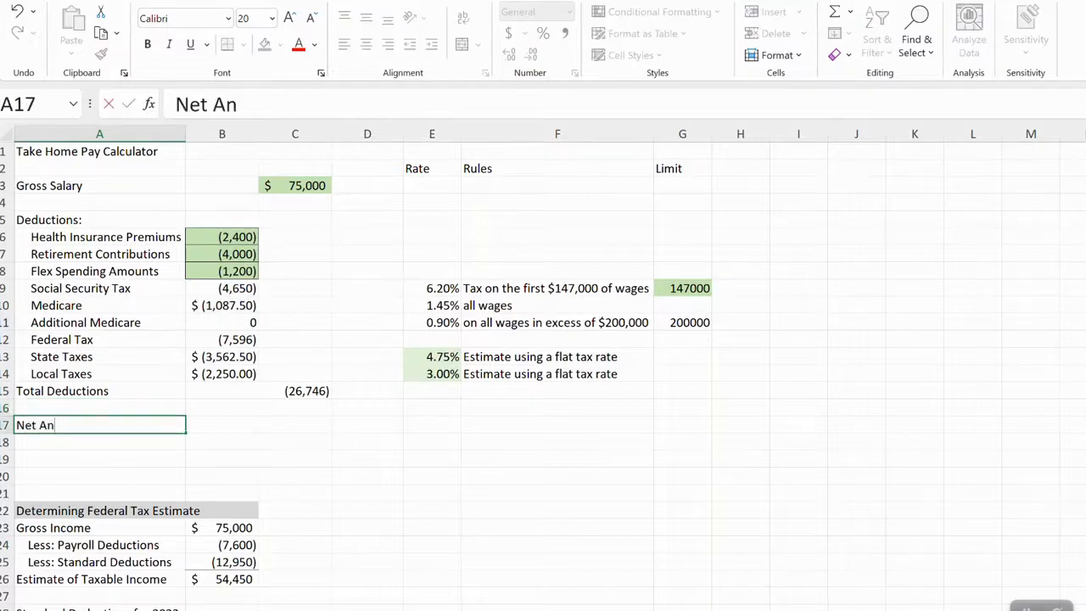
type("nual Pay")
key("Tab")
key("Tab")
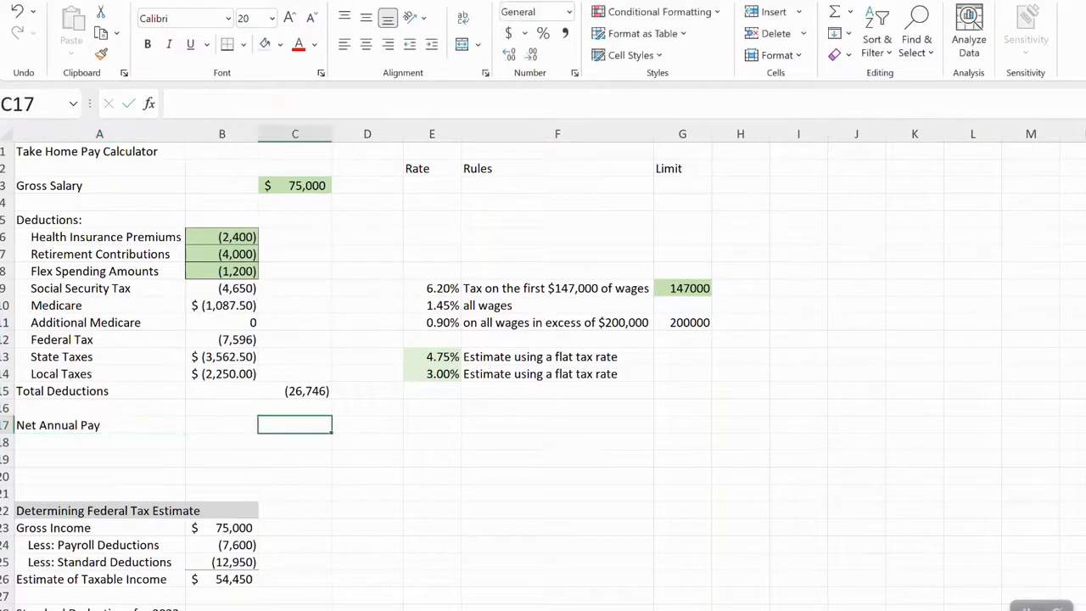
Step: Calculate Net Annual Pay in C17 by adding the gross salary in C3 and the total deductions in C15
type("=")
left_click(296, 185)
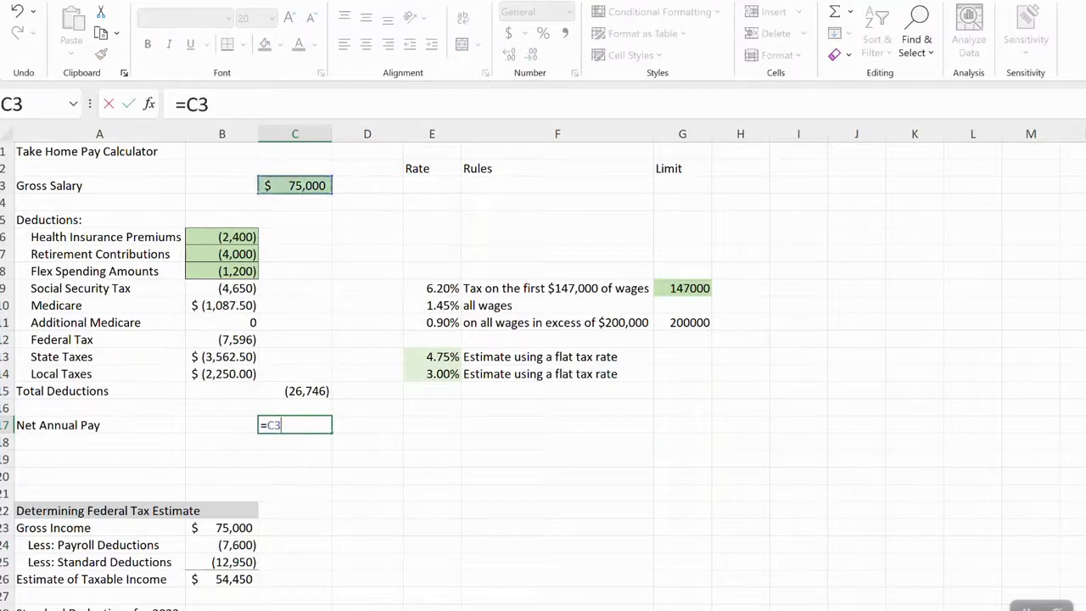
type("+")
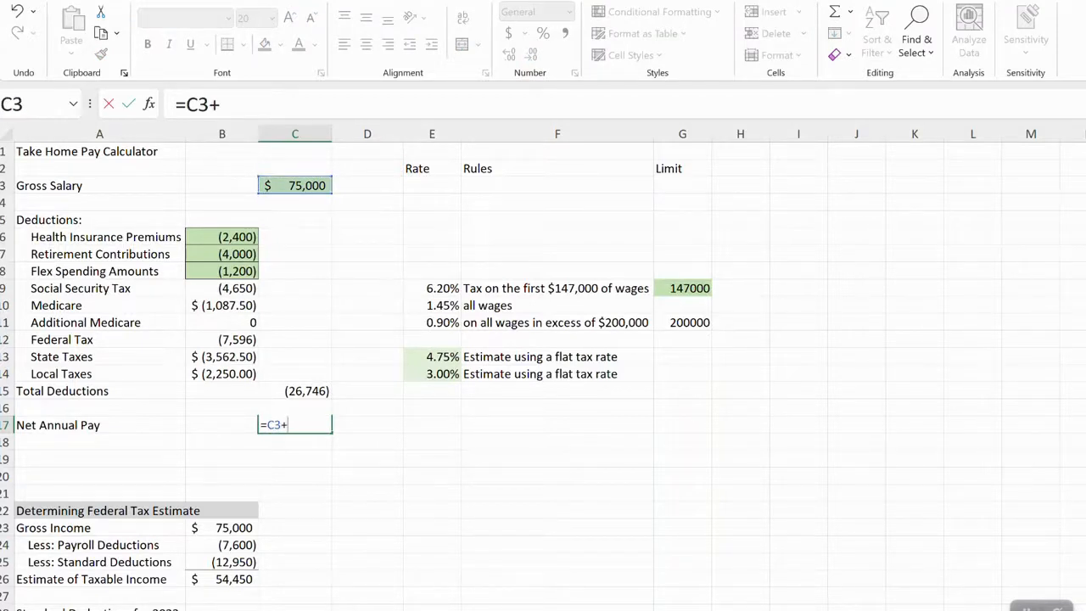
left_click(295, 391)
key("Return")
key("Up")
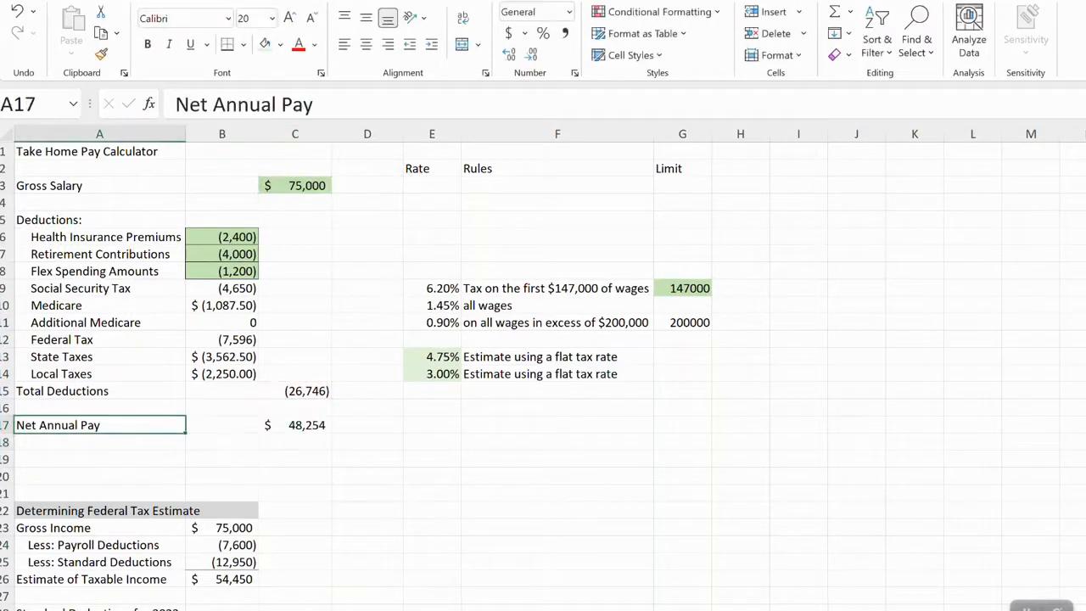
key("Right")
key("Right")
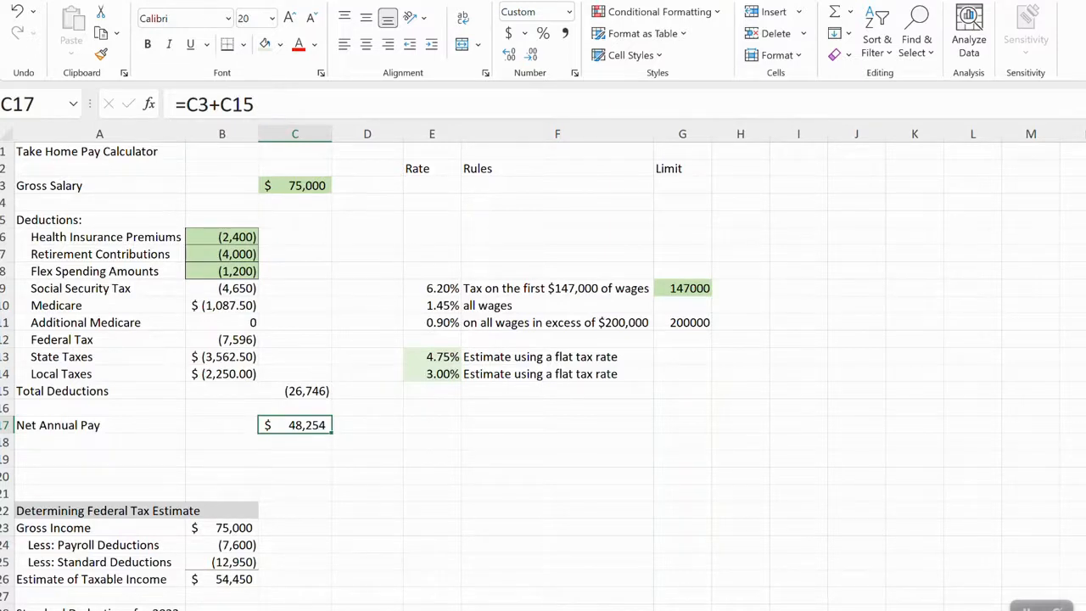
Step: Enter the label "Per PayCheck" in A18 and the number of pay periods, 24, in B18
left_click(99, 442)
type("Per")
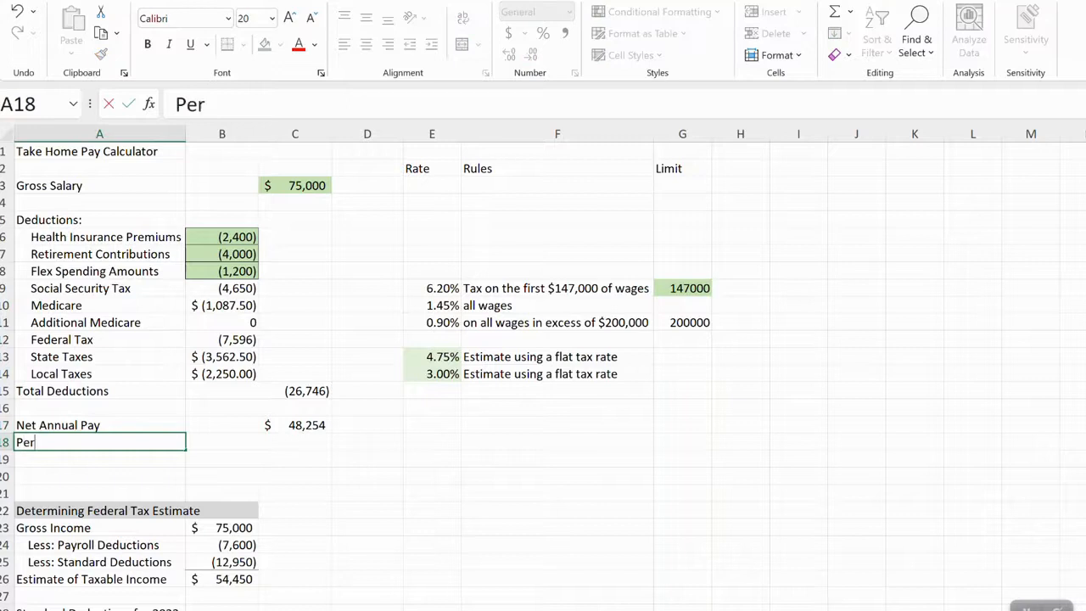
type(" PayCheck")
key("Tab")
type("24")
key("Tab")
Step: Calculate the net pay per paycheck in C18 by dividing C17 by B18
type("=")
key("Up")
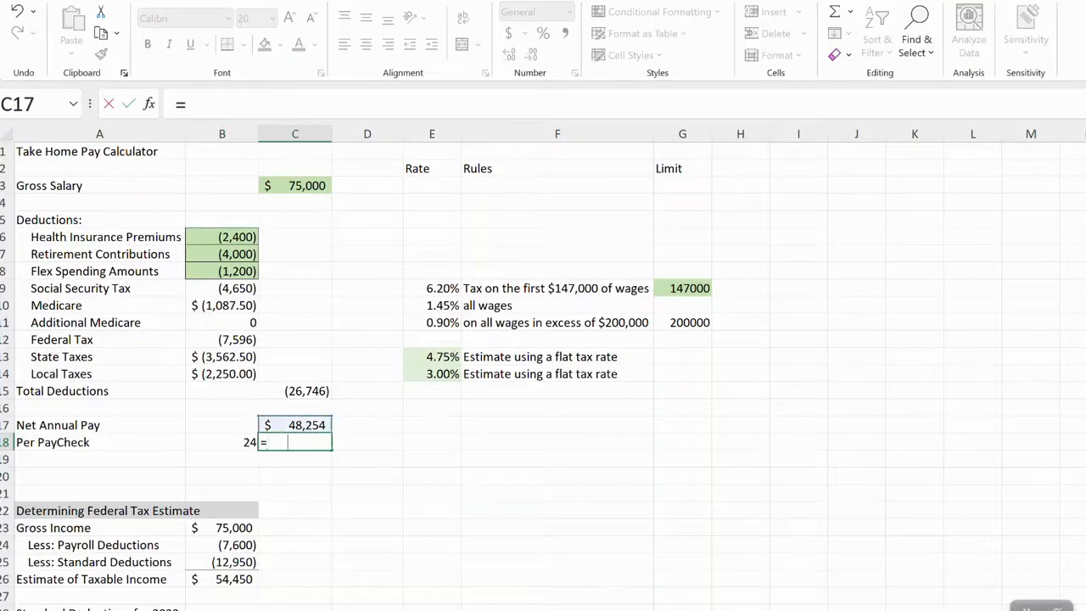
type("/")
key("Left")
key("Return")
key("Up")
key("Right")
key("Right")
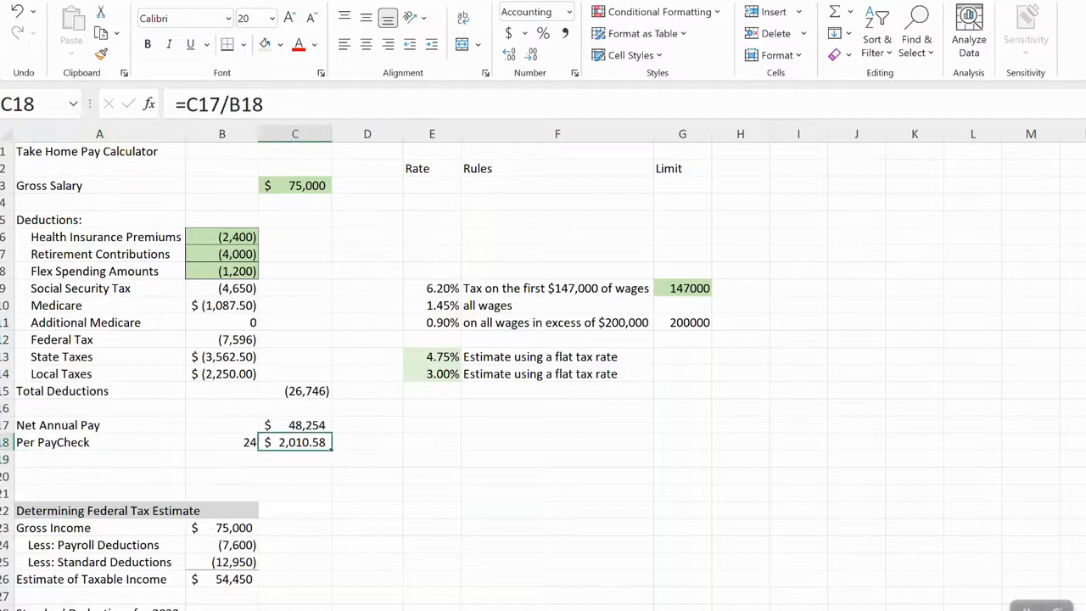
Step: Reduce the per-paycheck amount in C18 to zero decimal places
left_click(531, 54)
left_click(530, 54)
left_click(295, 391)
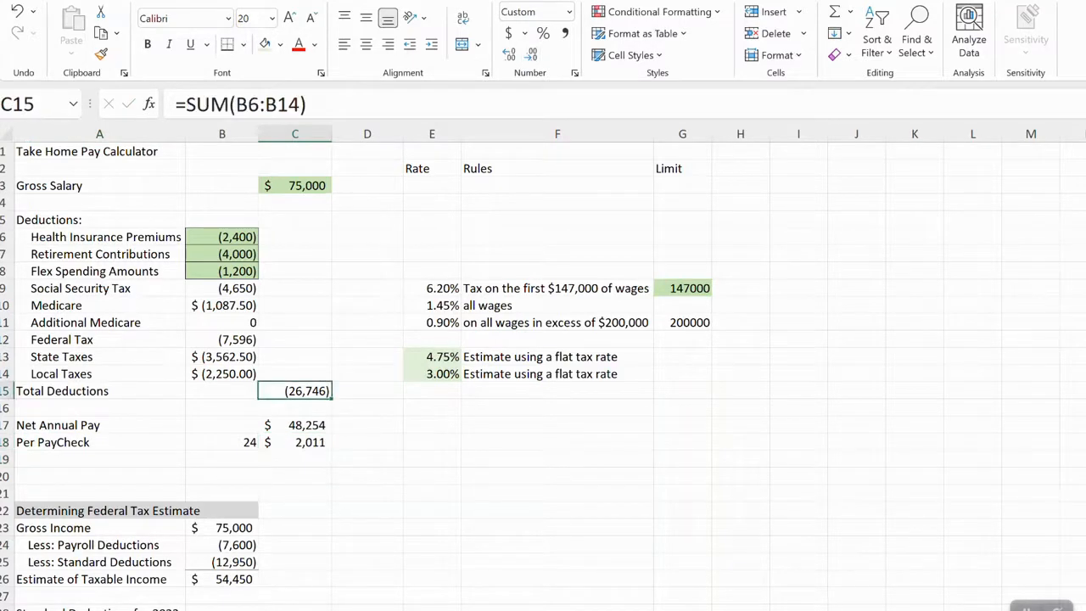
left_click(222, 459)
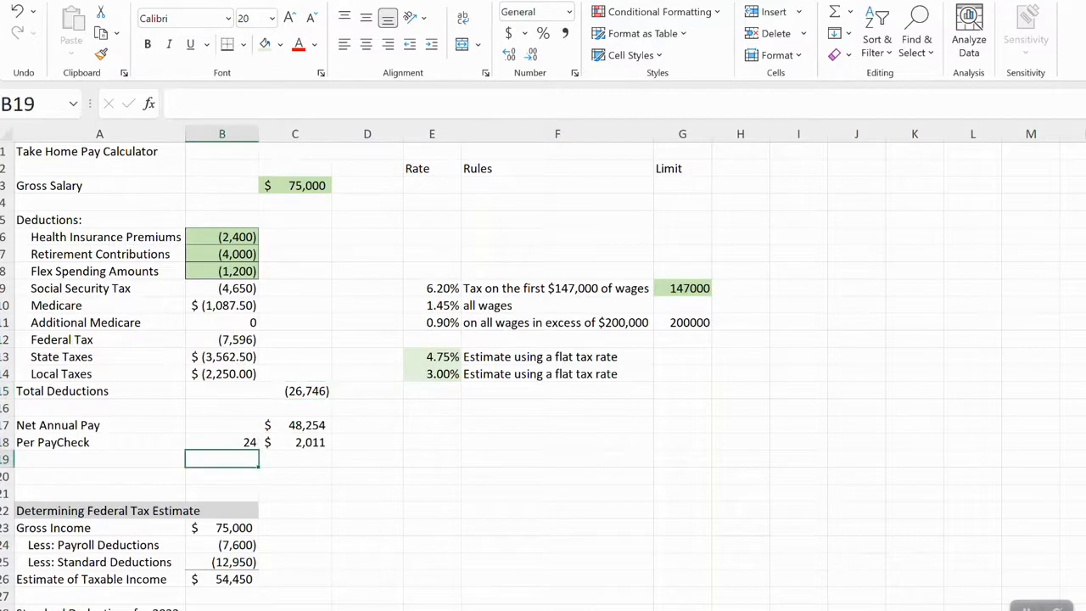
Step: Calculate the gross pay per paycheck in D18 by dividing the gross salary in C3 by B18
left_click(367, 442)
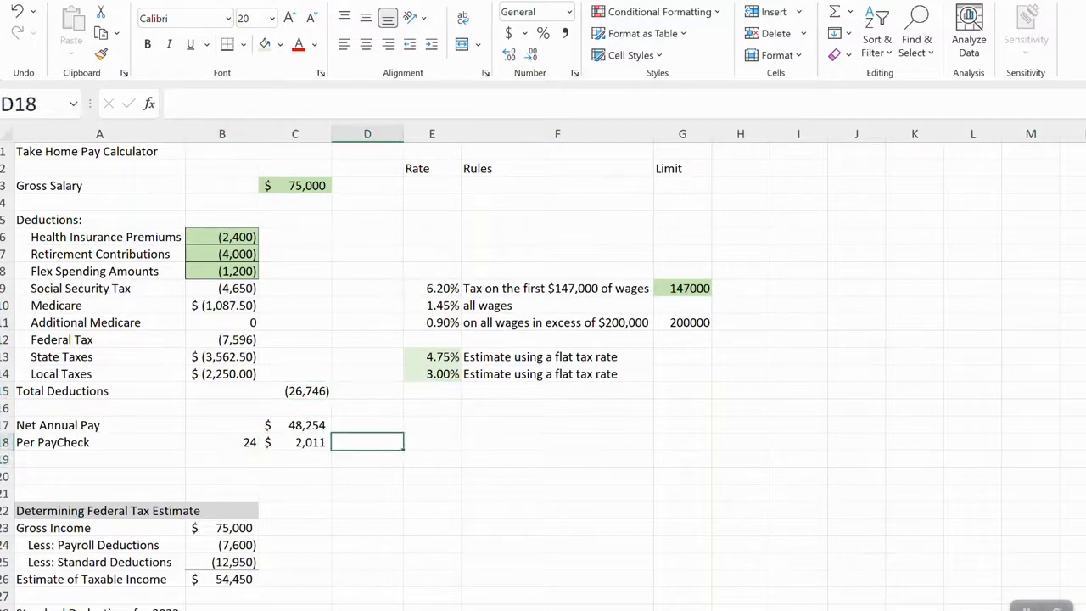
type("=")
left_click(295, 186)
type("/")
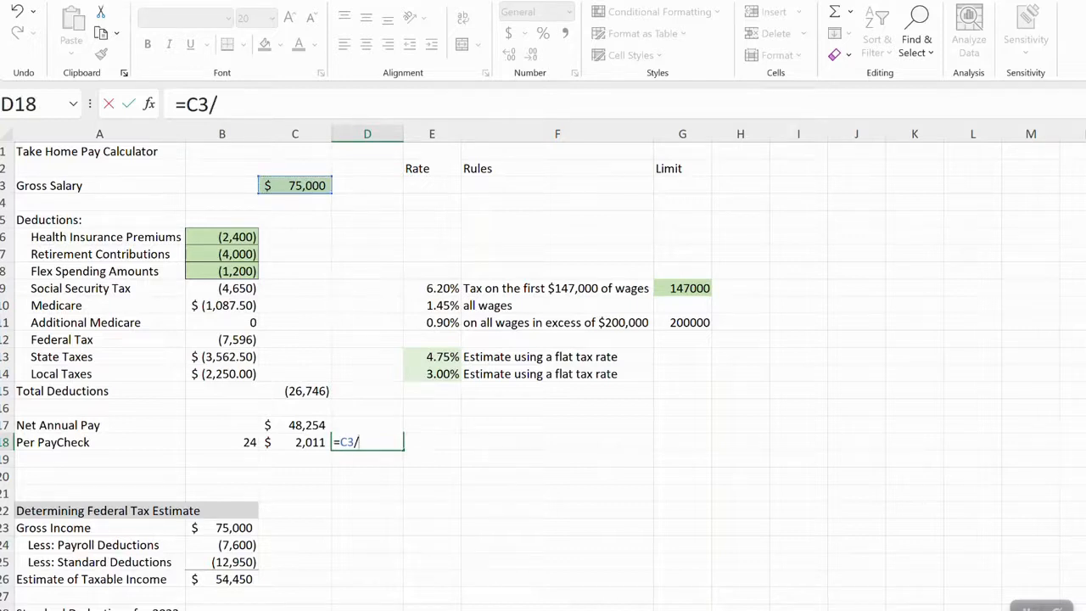
left_click(221, 442)
key("Return")
Step: Clear the gross pay per paycheck calculation from D18
key("Up")
key("Left")
key("Up")
key("Up")
key("Up")
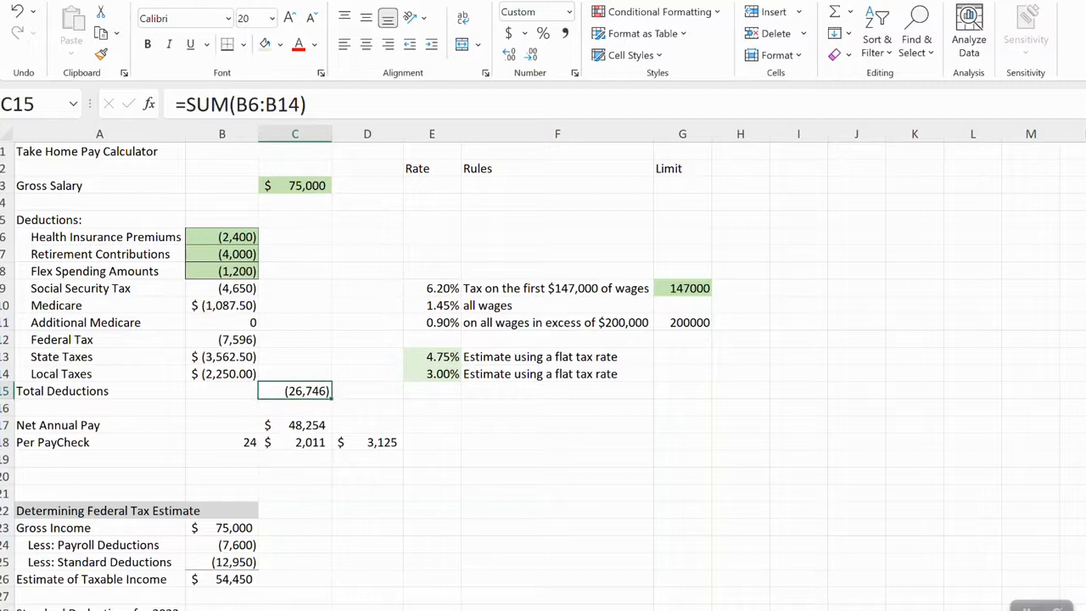
key("Down")
key("Down")
key("Down")
key("Left")
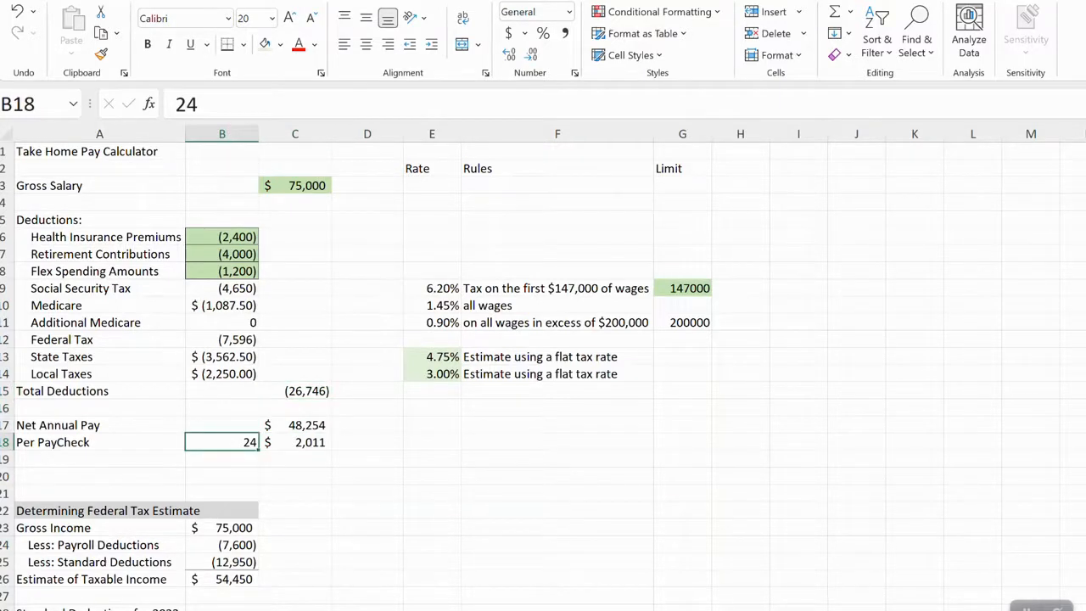